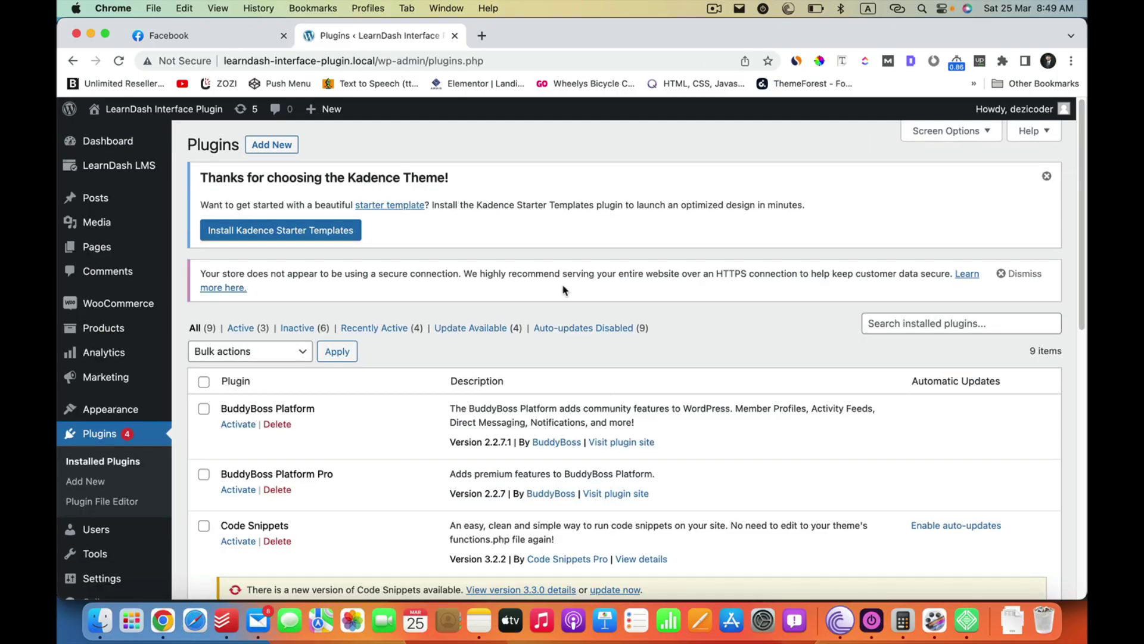
- Search for the WisdmLabs group registration plugin and jump to its pricing plans
left_click(480, 37)
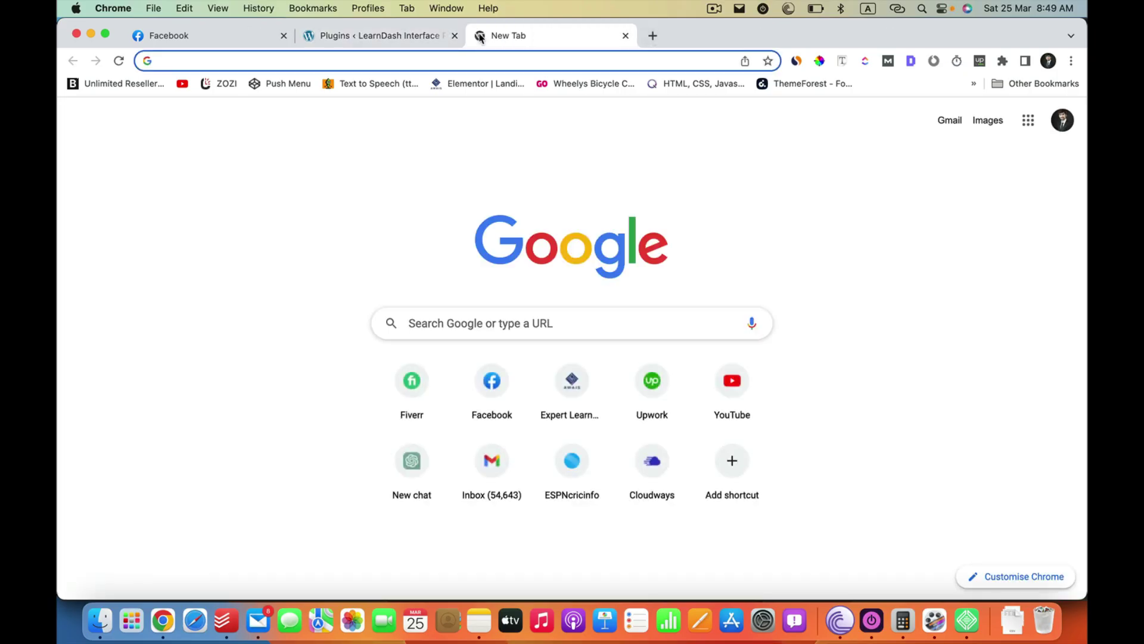
type("wisdm")
key("Return")
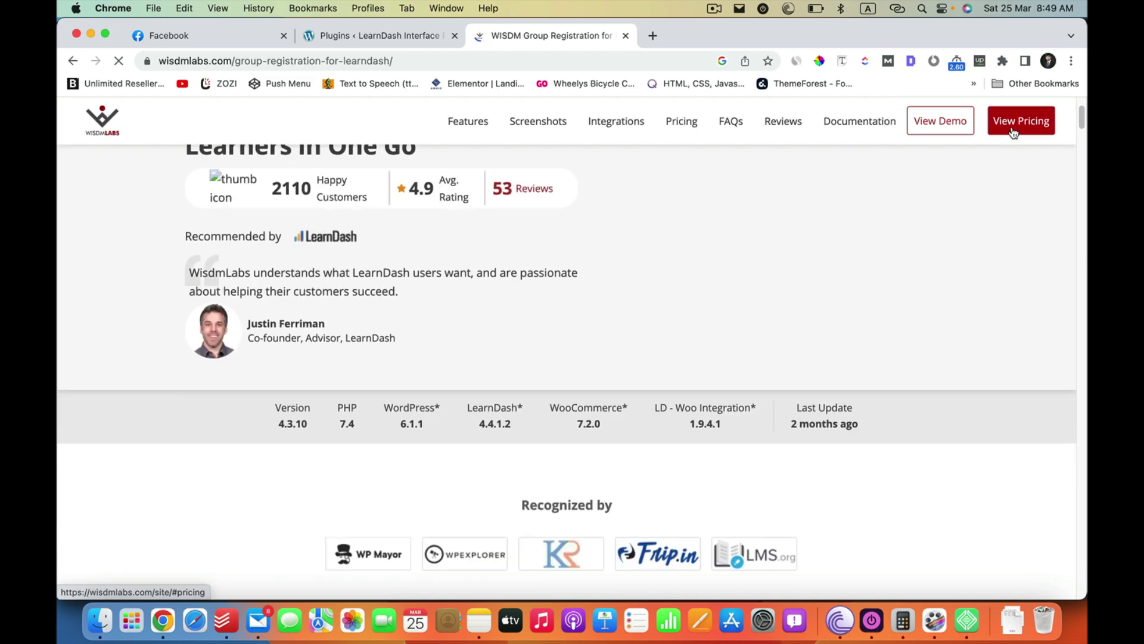
left_click(1013, 125)
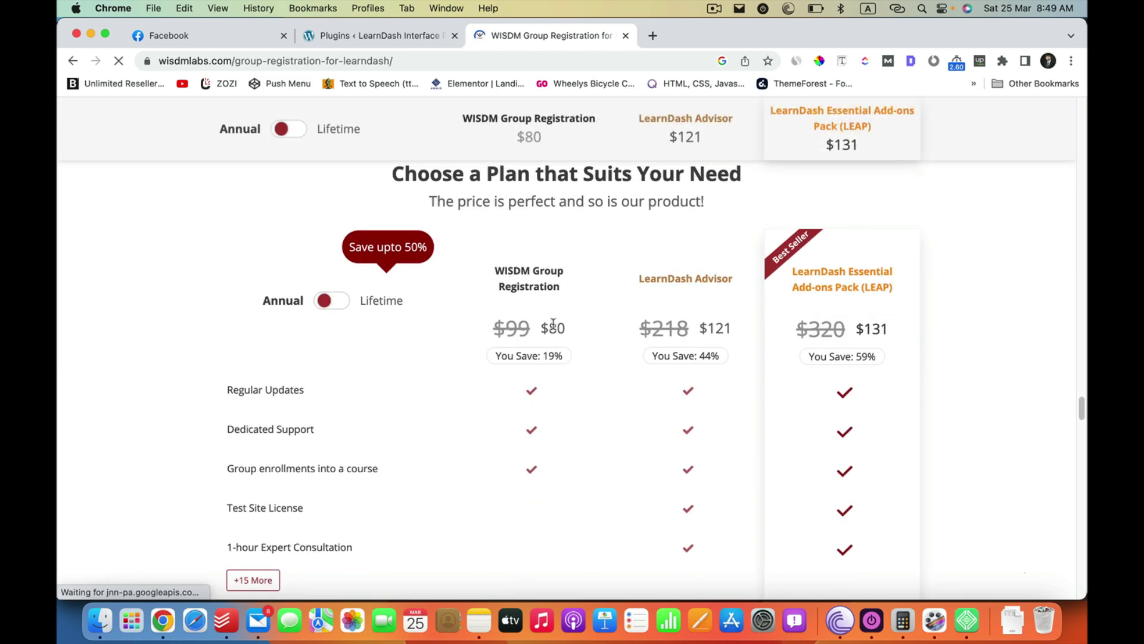
- Scroll through the Group Registration pricing plans, then return to the WordPress Plugins tab
scroll(564, 365, "down", 2)
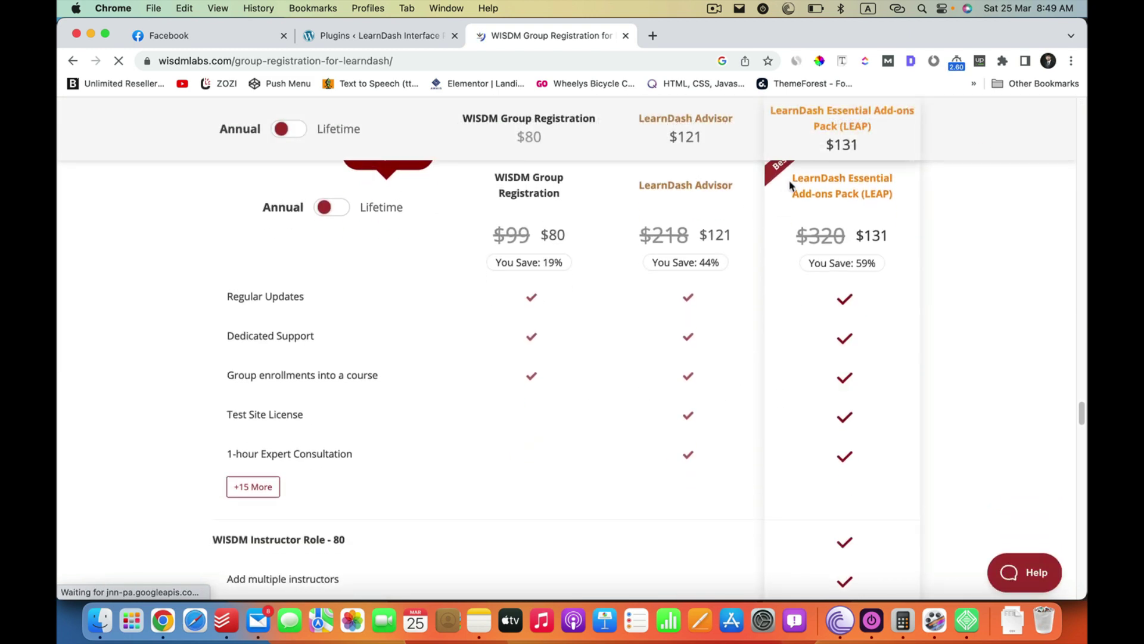
scroll(603, 319, "down", 8)
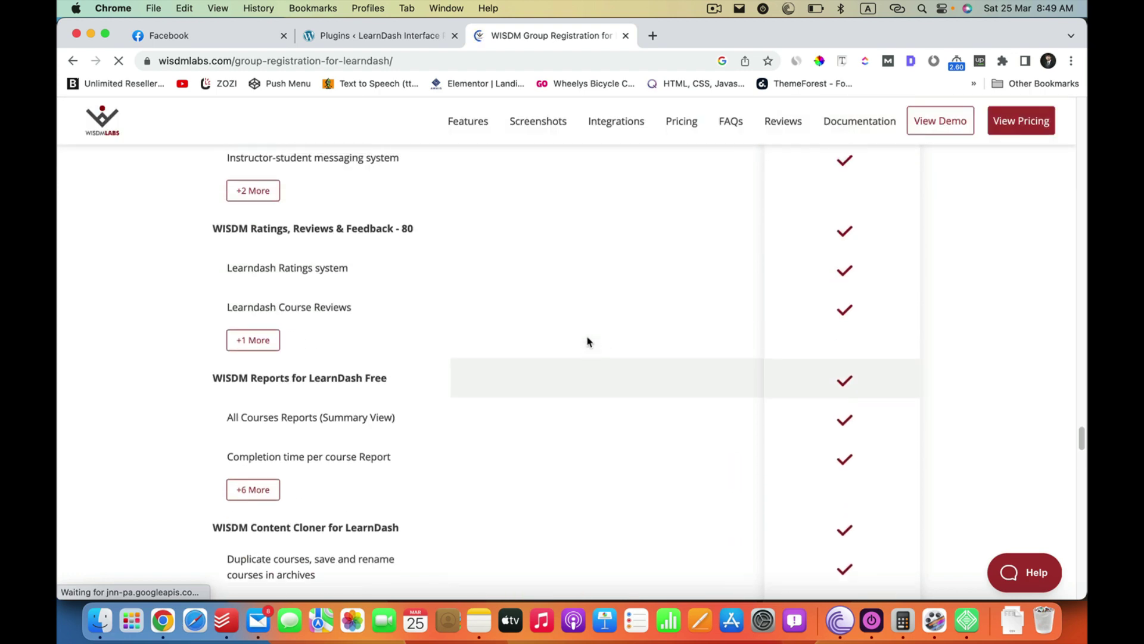
scroll(411, 377, "up", 4)
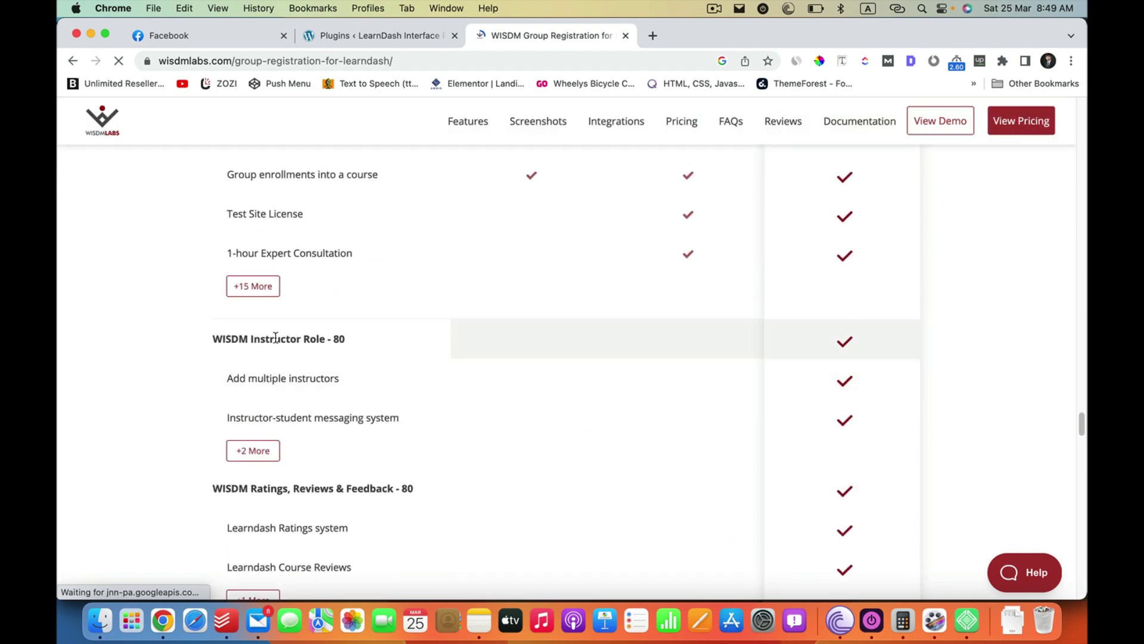
scroll(322, 357, "down", 2)
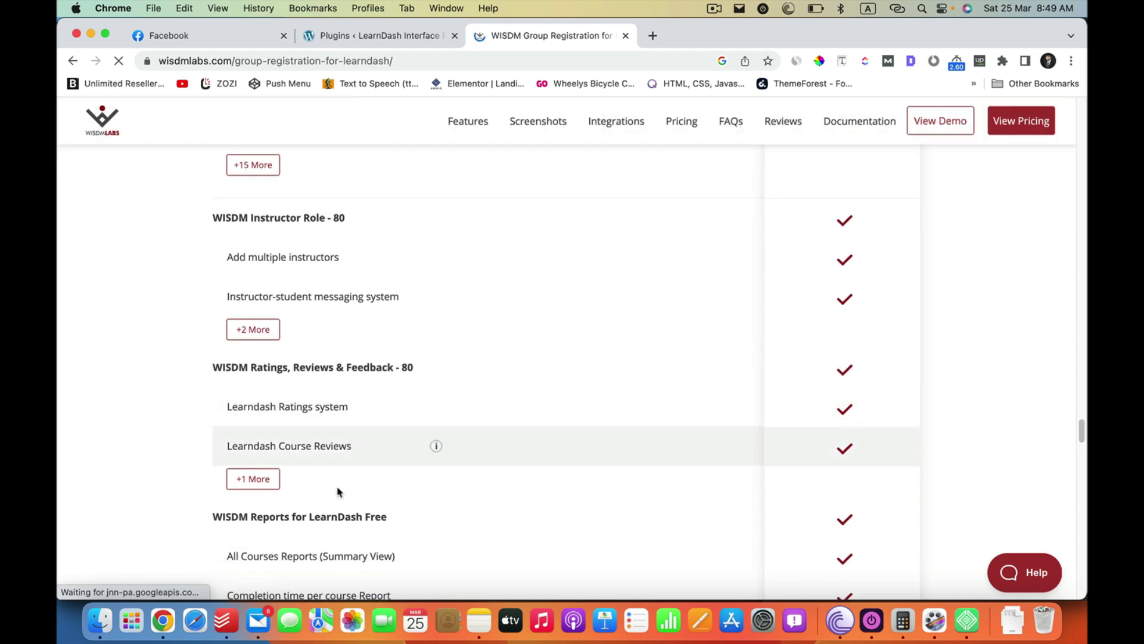
scroll(358, 507, "down", 1)
scroll(370, 518, "up", 8)
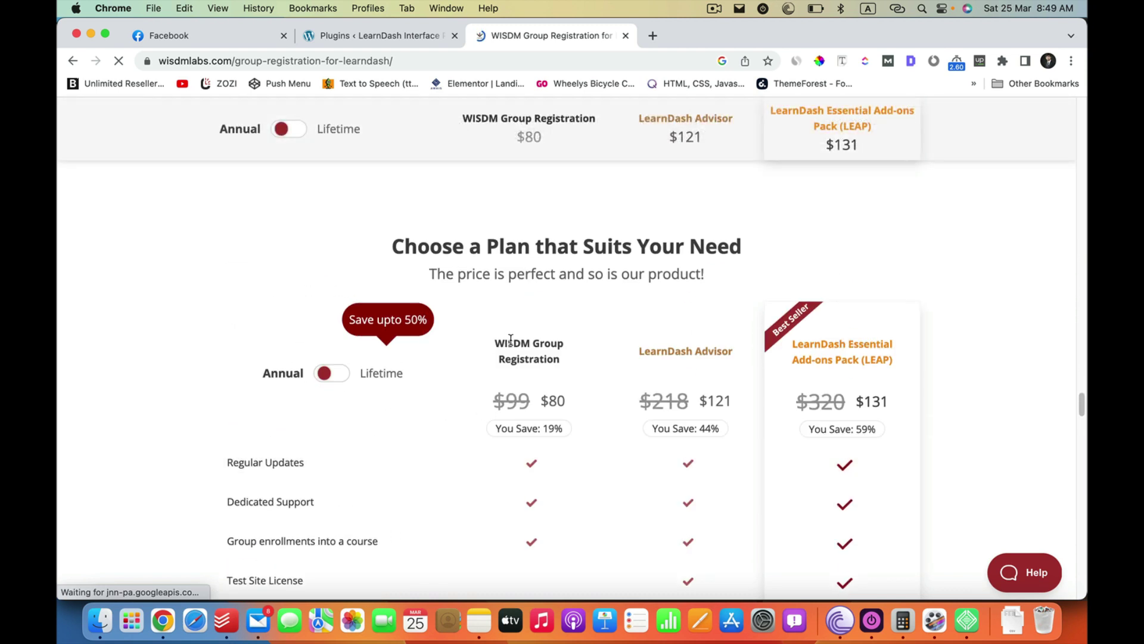
scroll(525, 360, "down", 12)
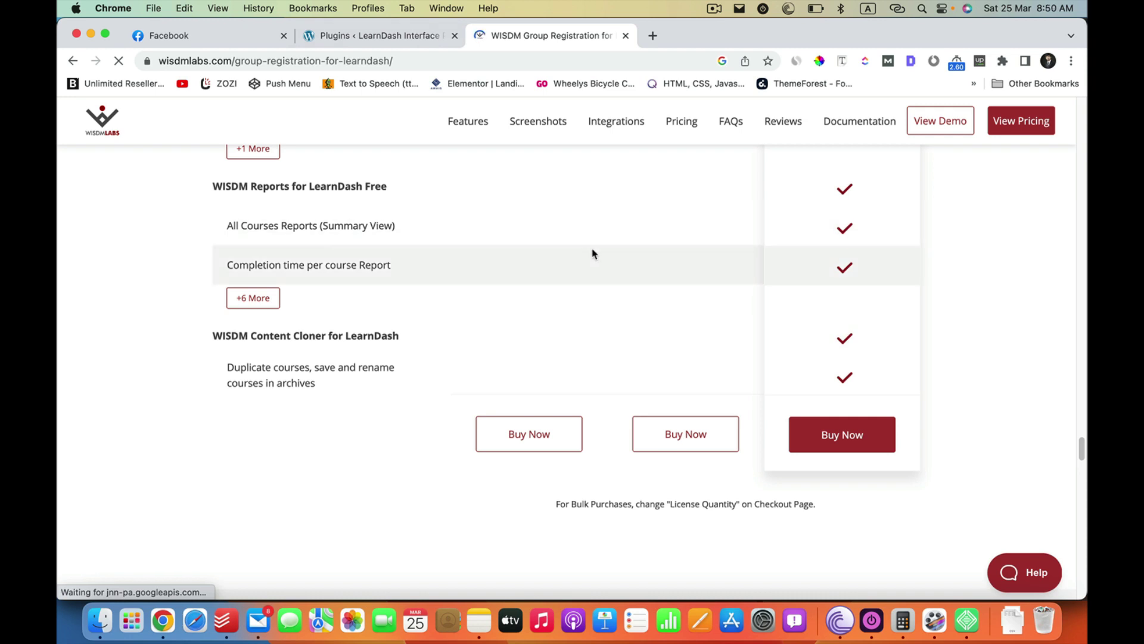
left_click(412, 36)
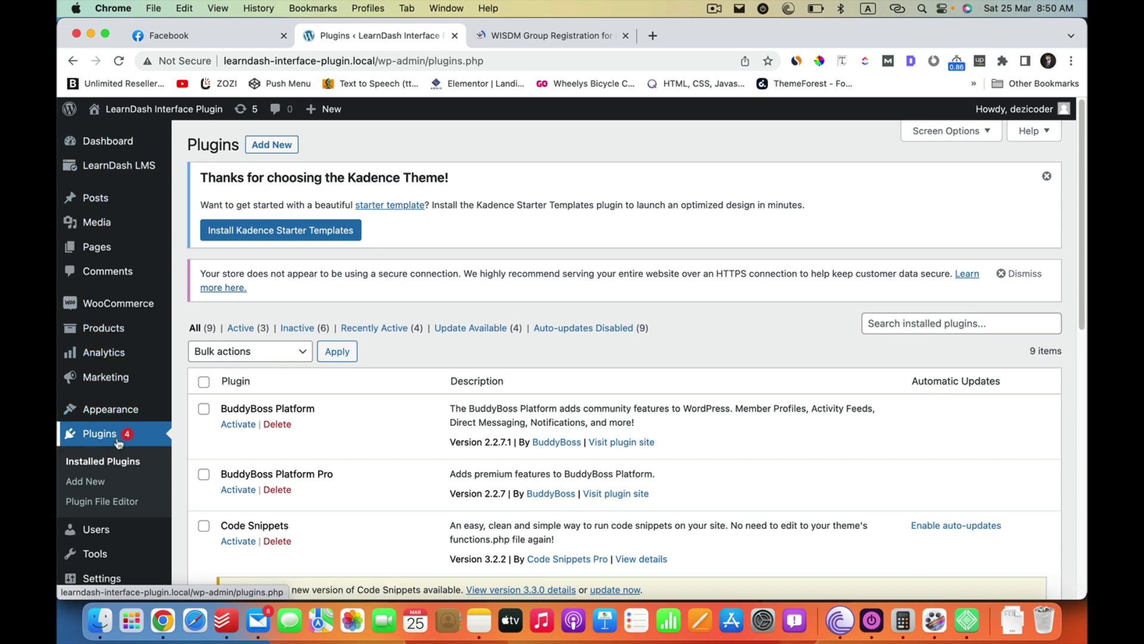
- Upload ld-group-registration (2).zip, install and activate it, then close the WISDM tab
left_click(88, 481)
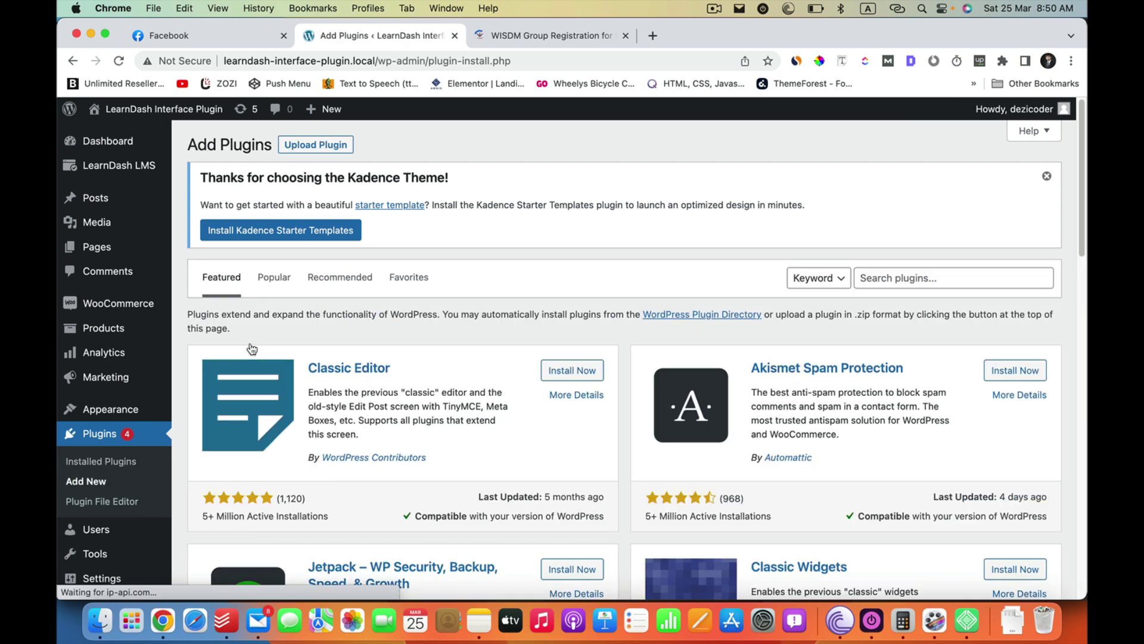
left_click(311, 145)
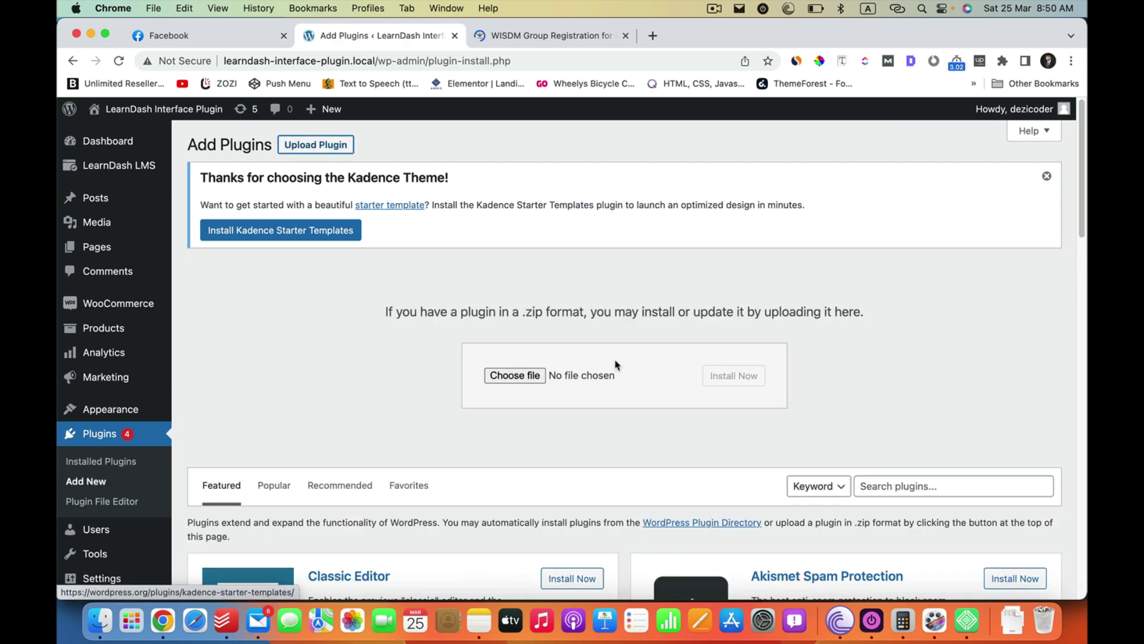
left_click(507, 374)
left_click(471, 369)
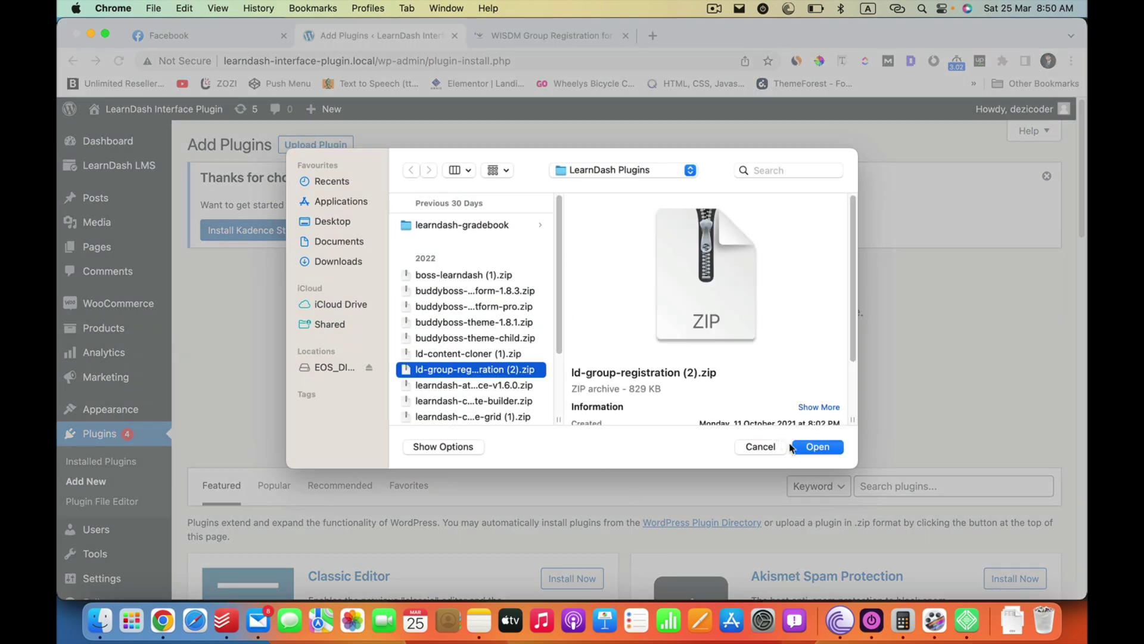
left_click(817, 447)
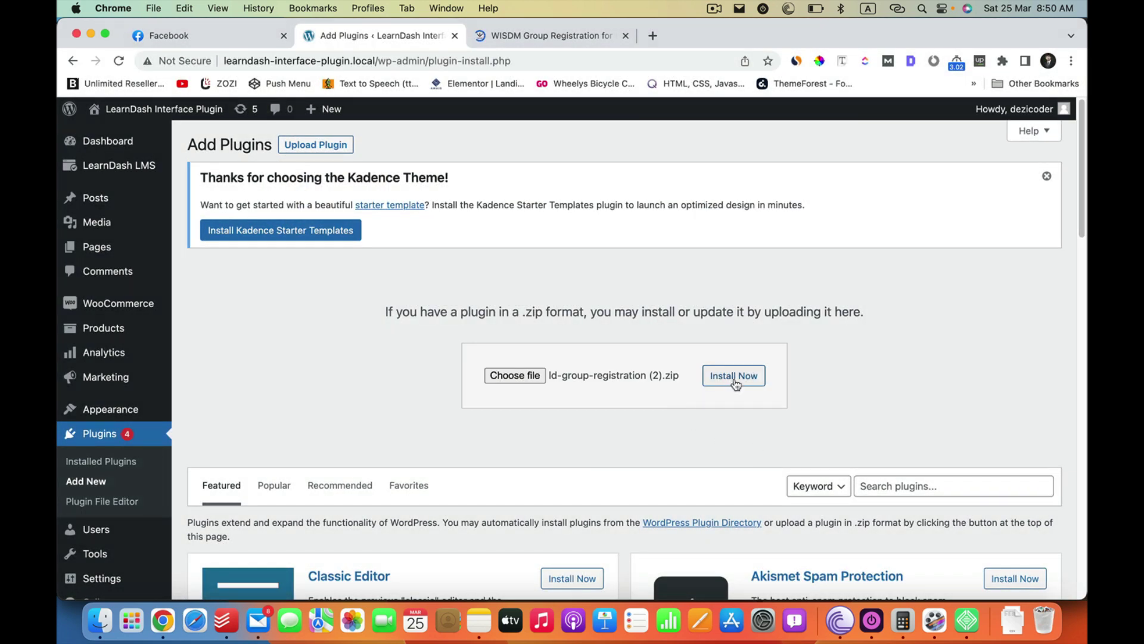
left_click(734, 375)
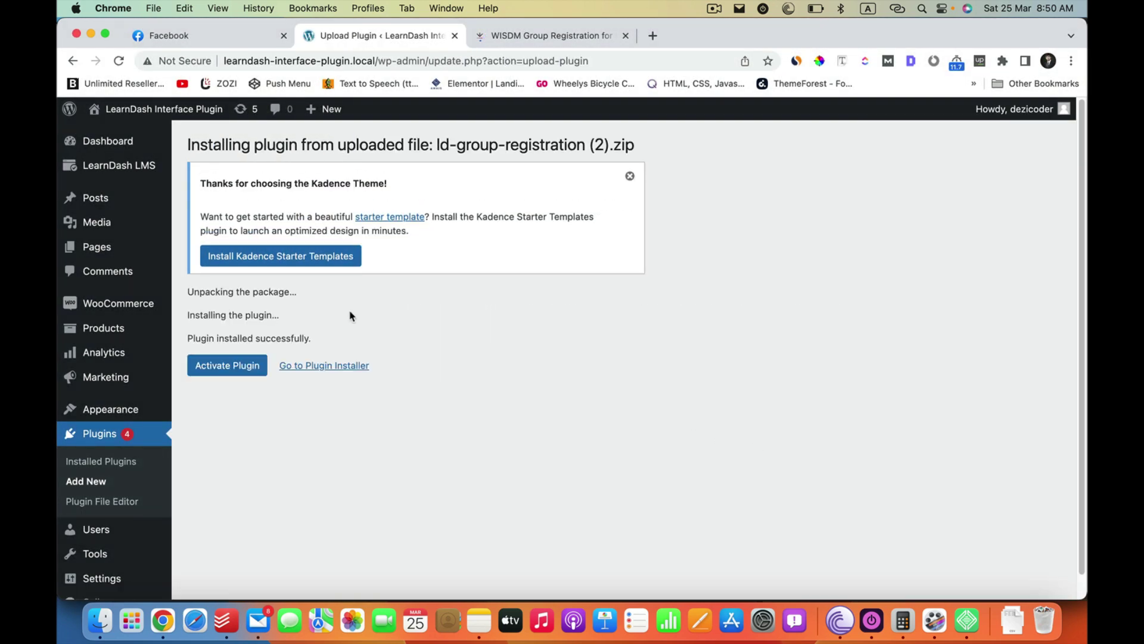
left_click(222, 365)
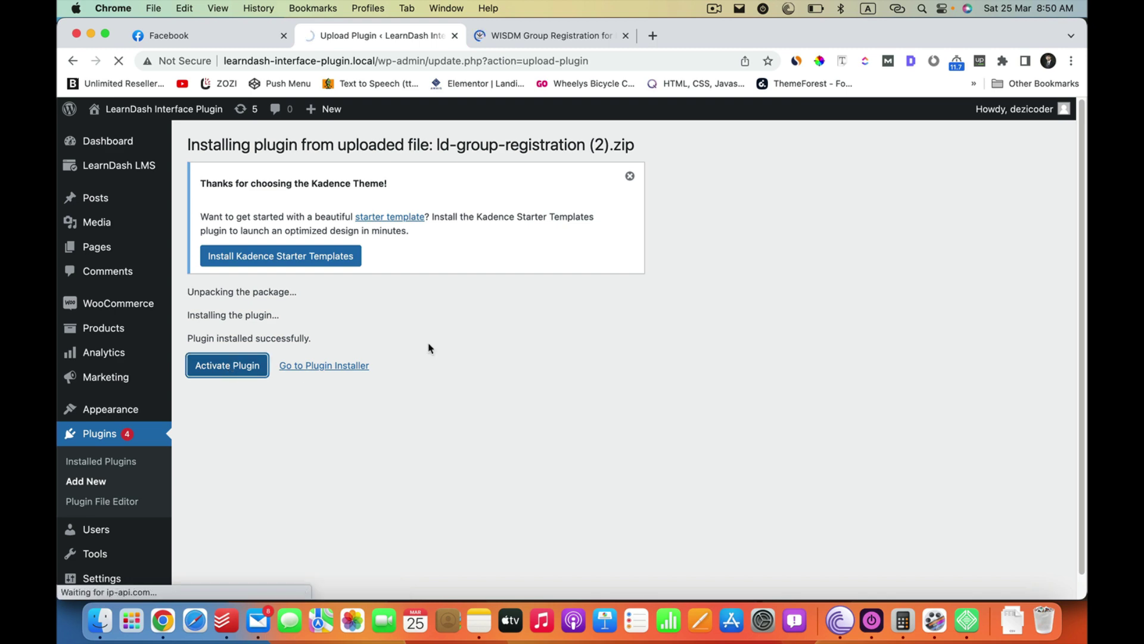
left_click(625, 36)
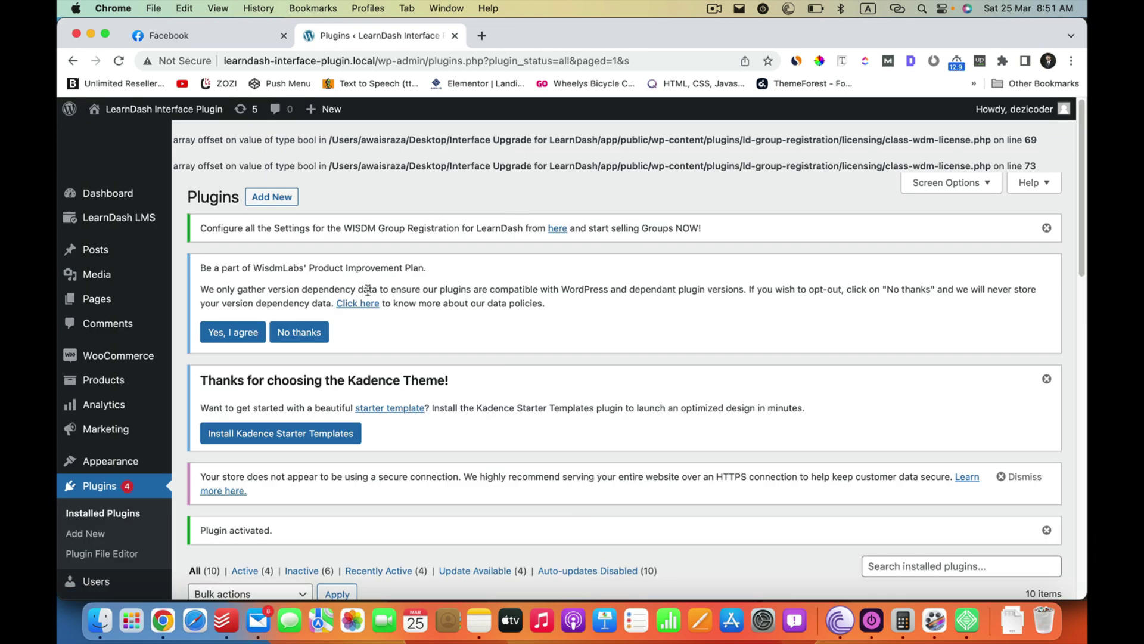
- Open Group Registration Settings and browse the email templates, expanding the removal-request template
mouse_move(167, 225)
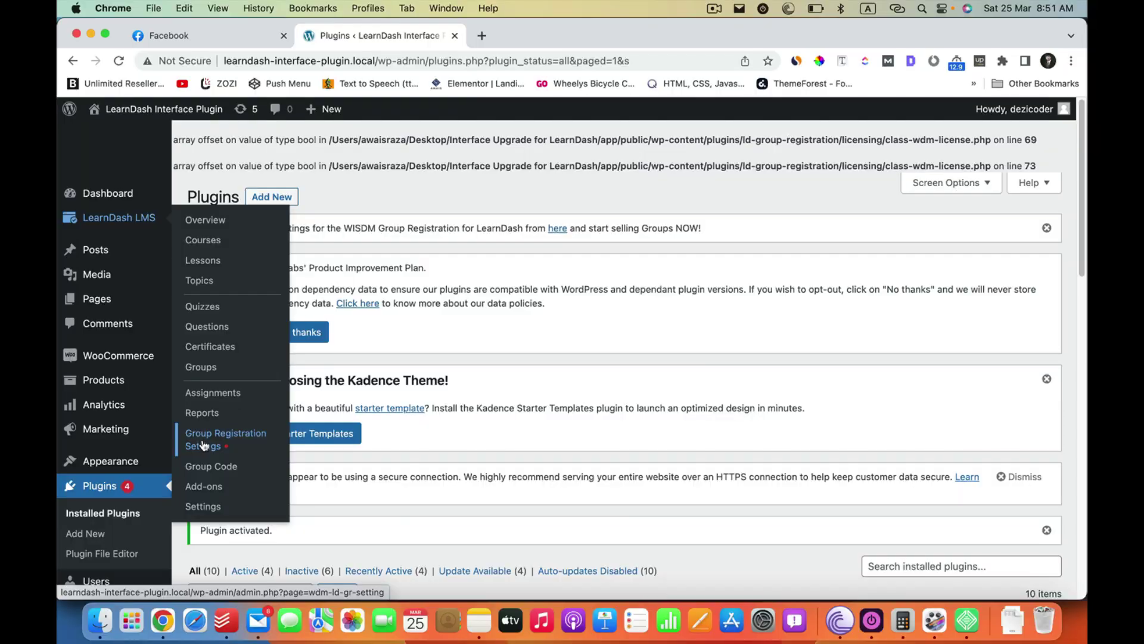
left_click(197, 444)
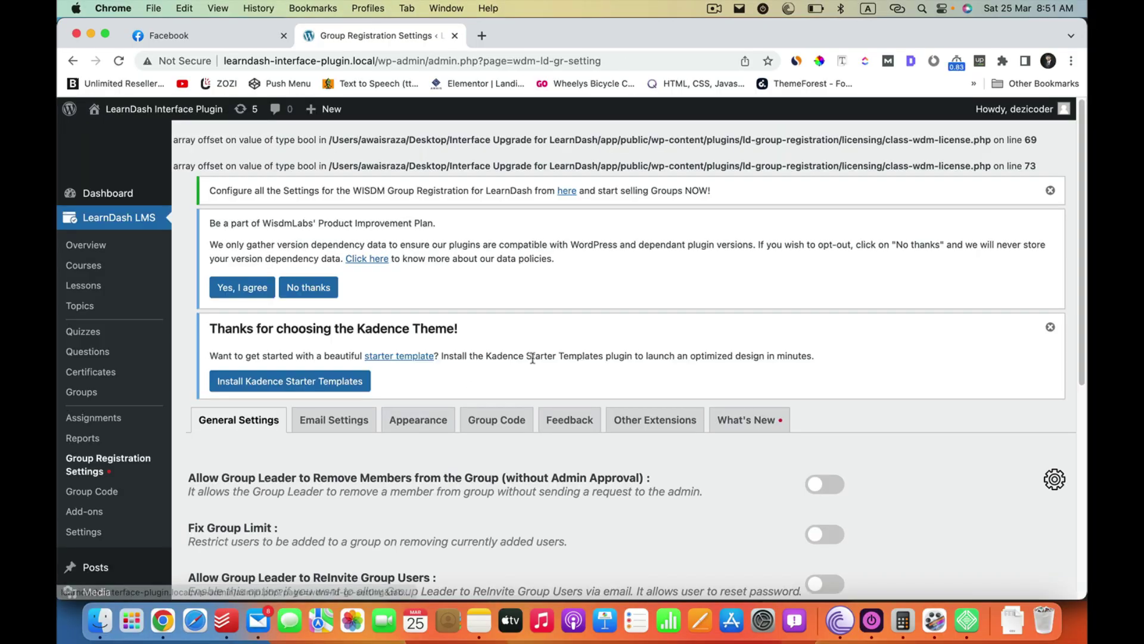
scroll(532, 358, "down", 6)
scroll(326, 221, "up", 2)
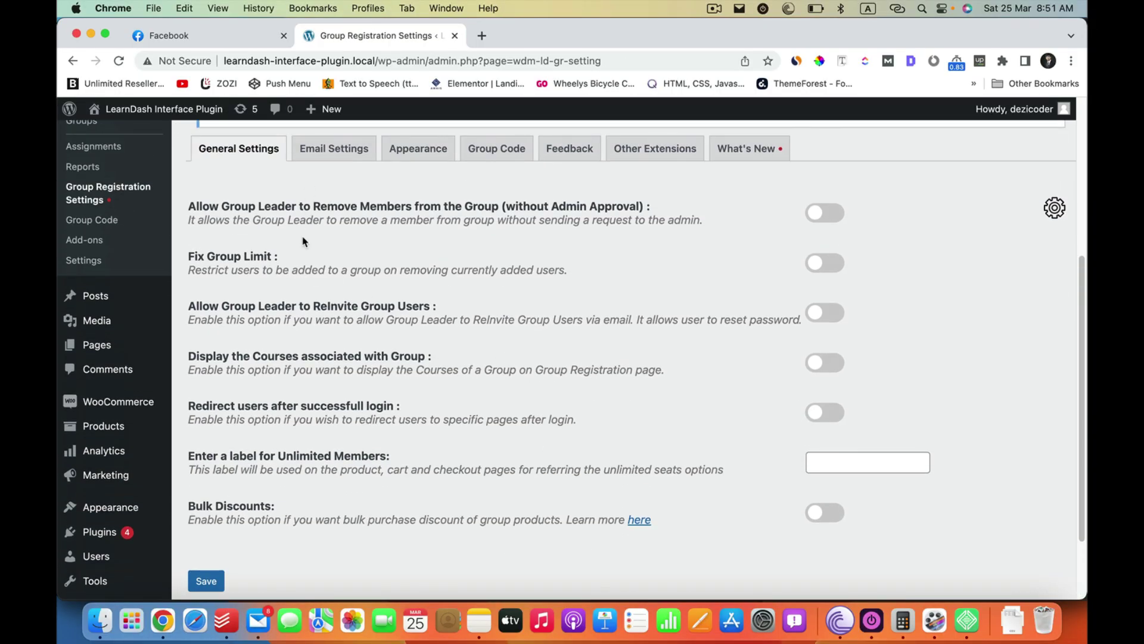
left_click(334, 149)
scroll(357, 316, "down", 3)
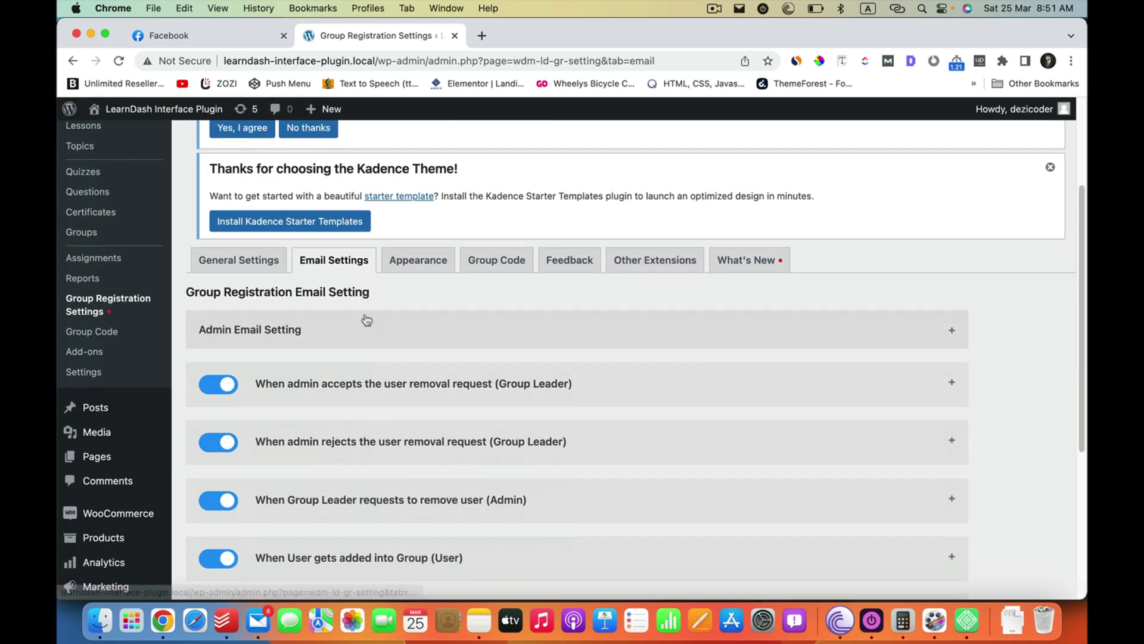
left_click(321, 388)
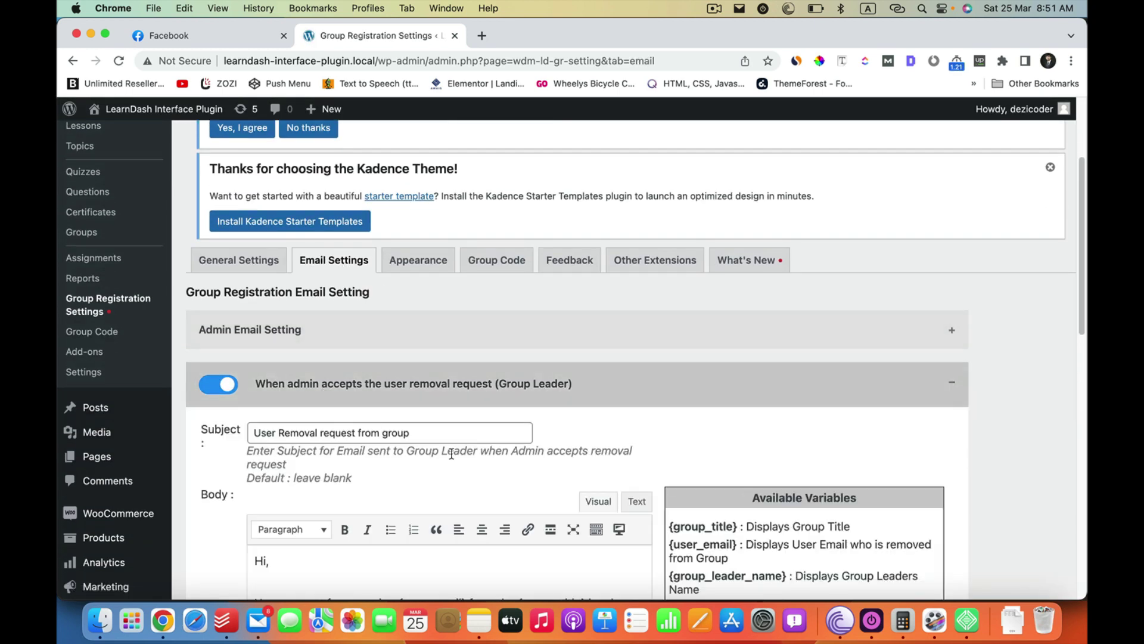
scroll(328, 458, "down", 2)
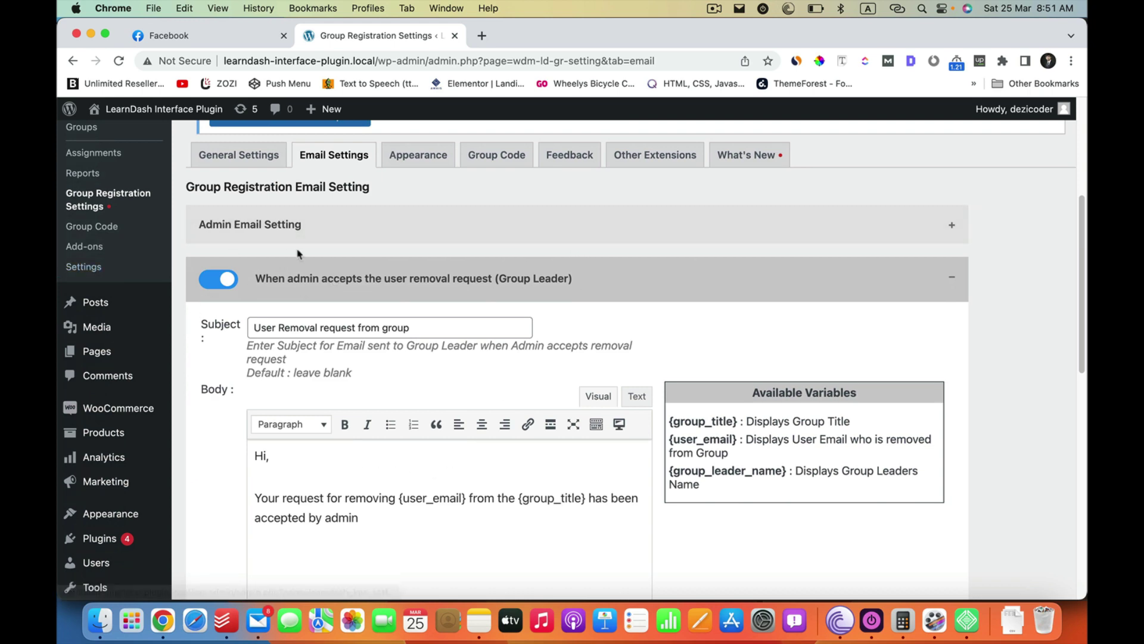
left_click(322, 156)
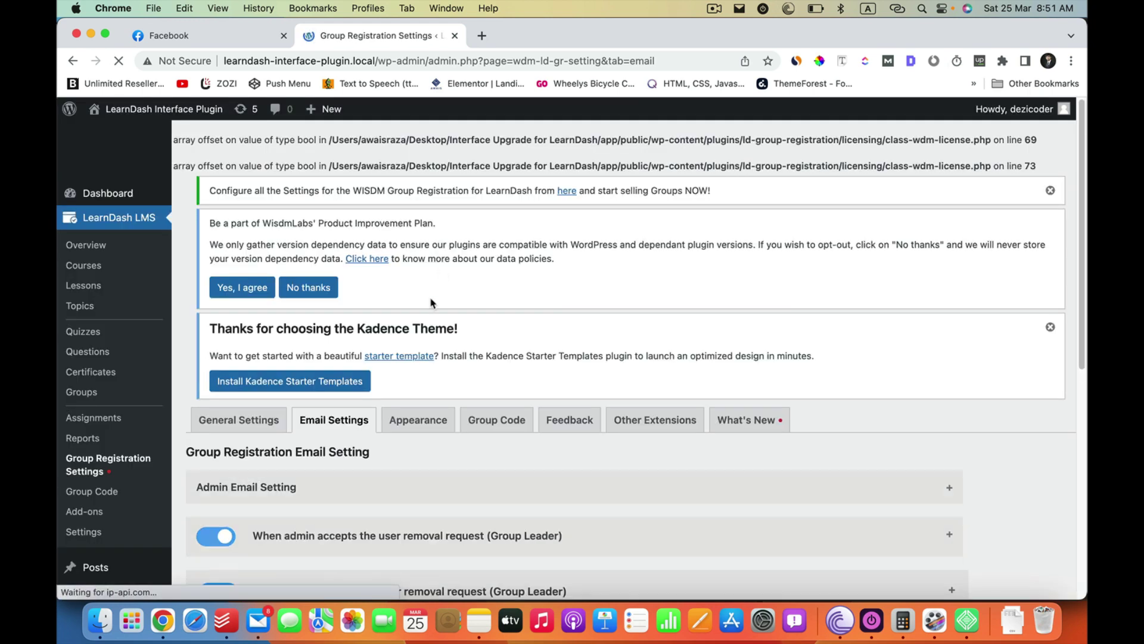
- Review the Appearance options for banner color, accent color and default image
left_click(418, 420)
scroll(334, 357, "down", 3)
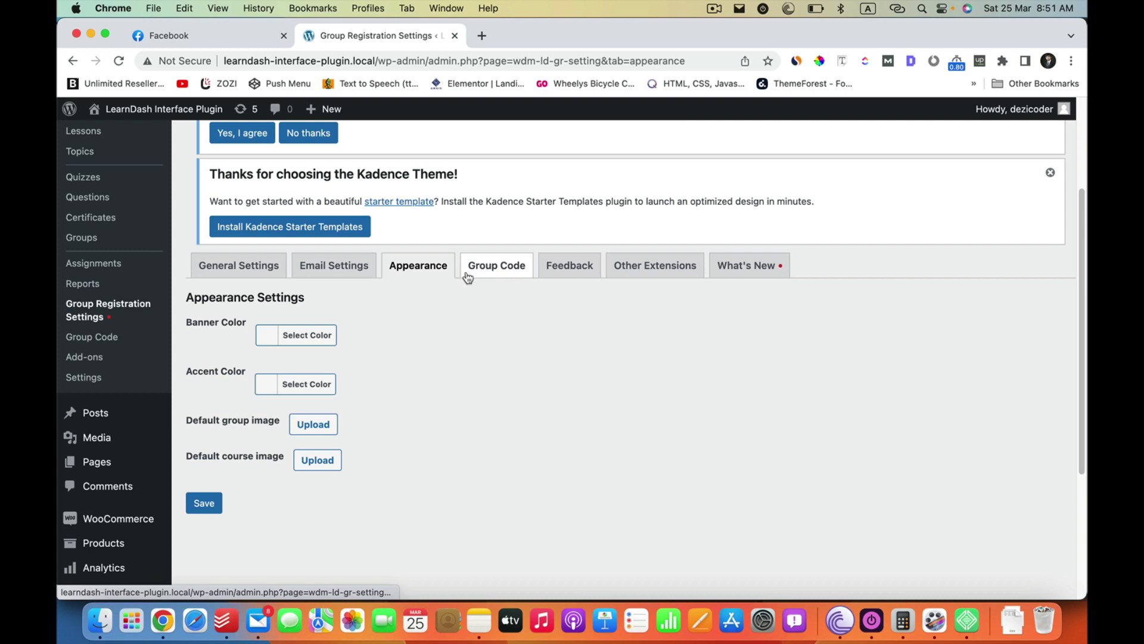
scroll(497, 310, "down", 4)
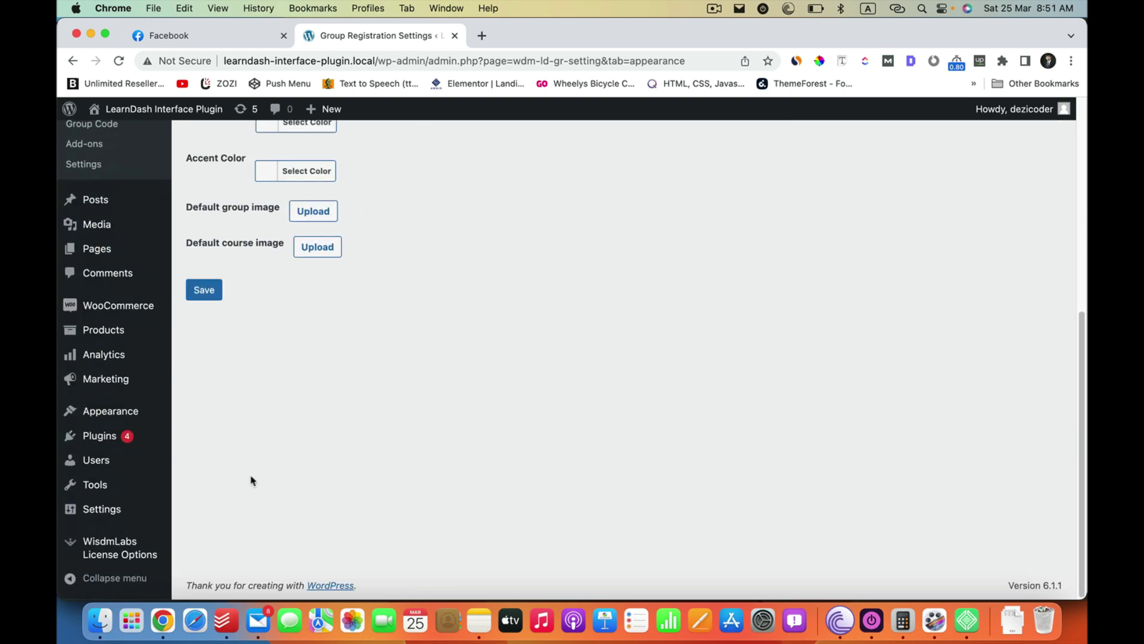
scroll(416, 373, "up", 7)
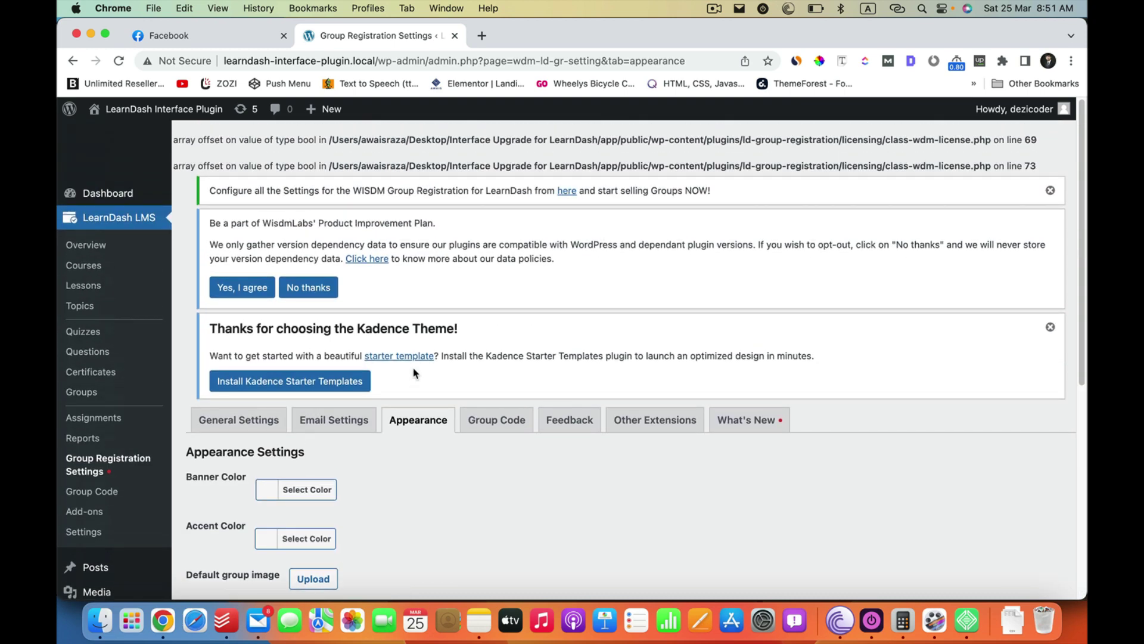
scroll(415, 373, "down", 3)
- Open the site's Pages list in a new tab
mouse_move(114, 496)
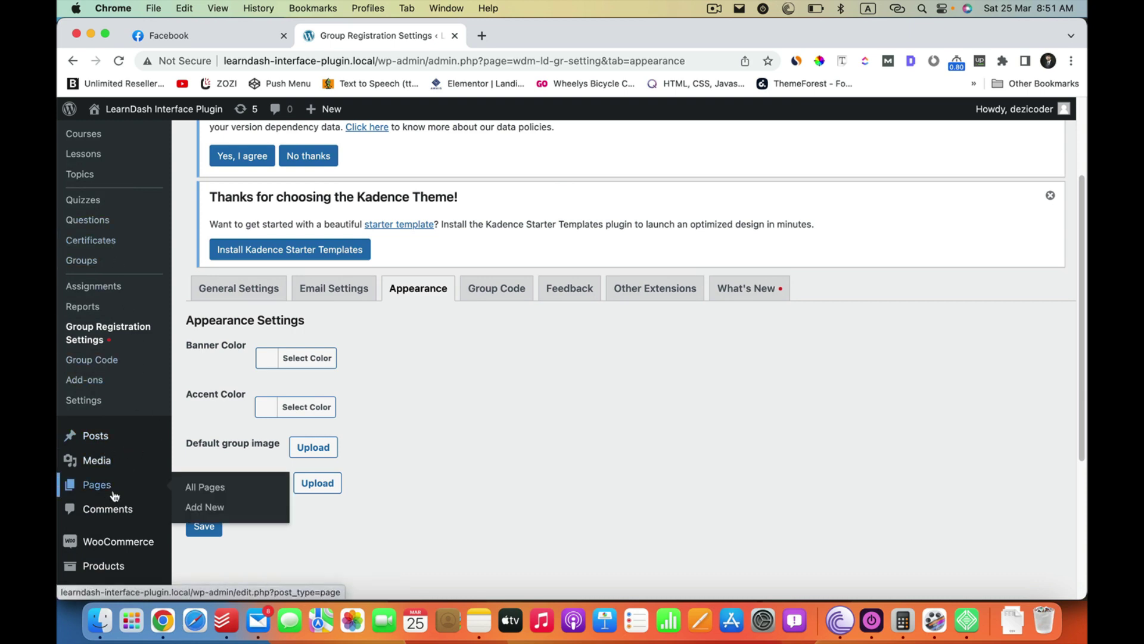
right_click(191, 486)
left_click(276, 435)
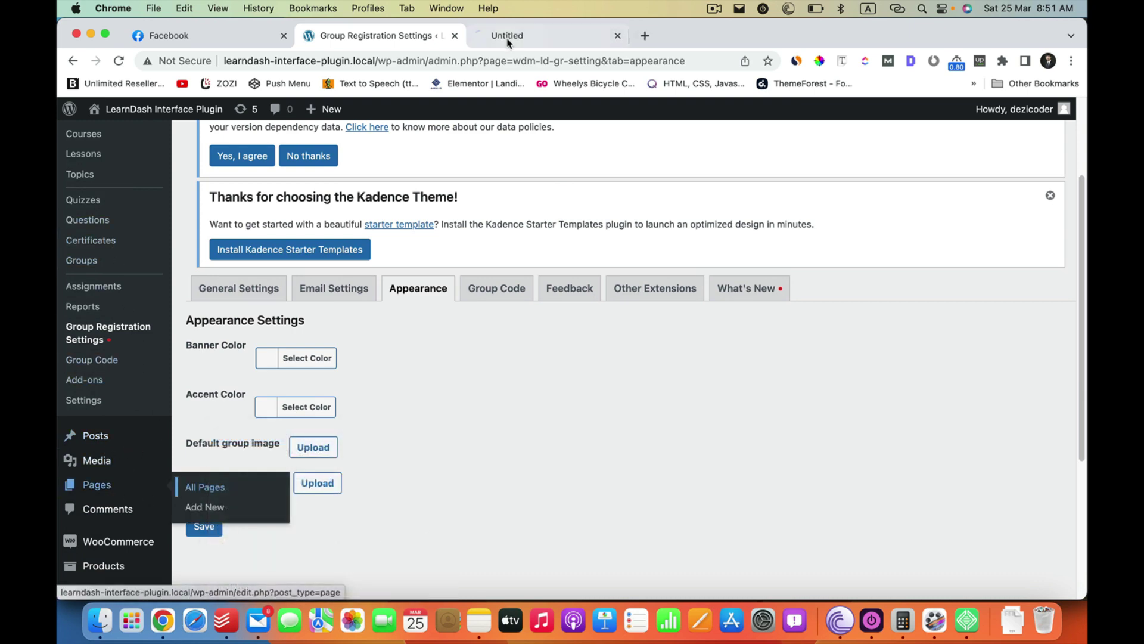
left_click(508, 37)
scroll(346, 342, "down", 10)
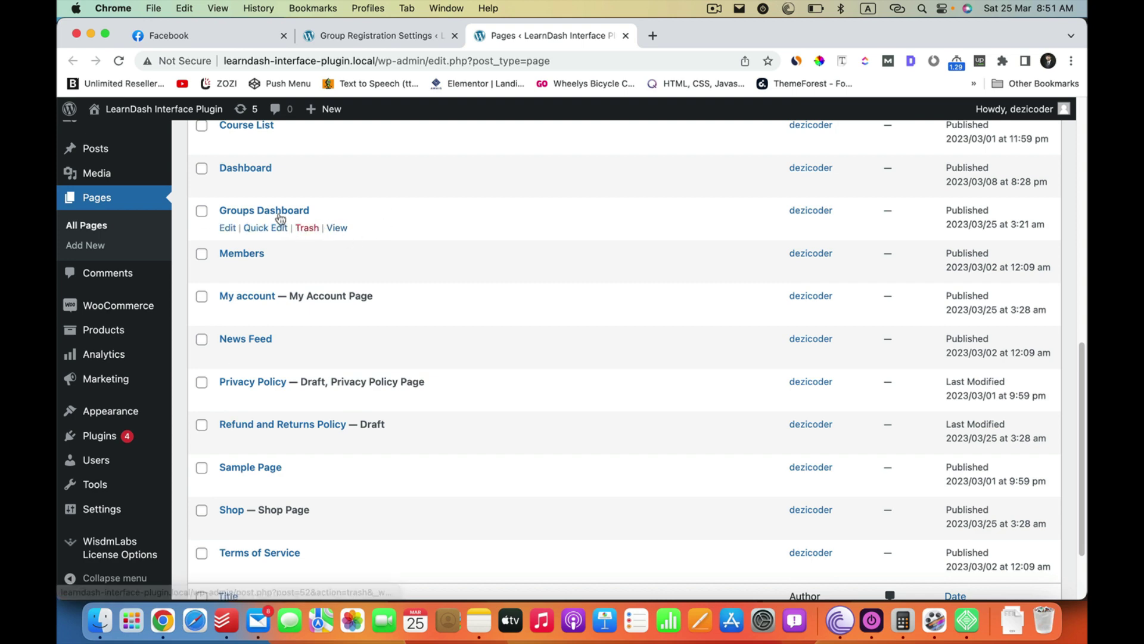
- Open the Groups Dashboard page in a new tab and view Nestle's details (50 / 50 left)
right_click(335, 227)
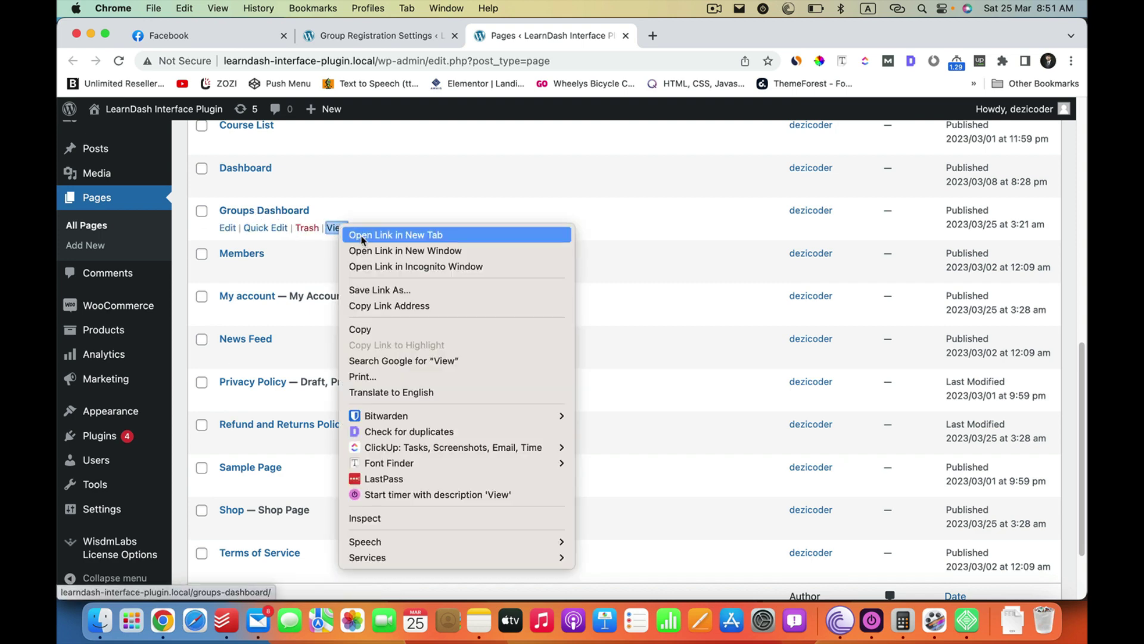
left_click(381, 232)
left_click(668, 41)
scroll(422, 259, "down", 3)
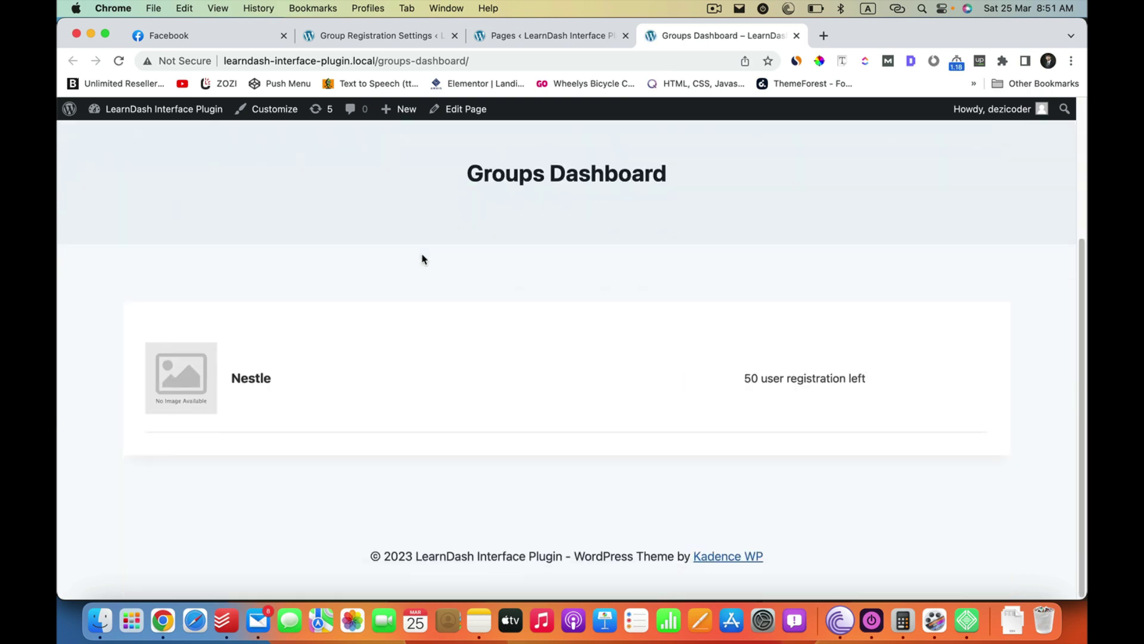
left_click(248, 376)
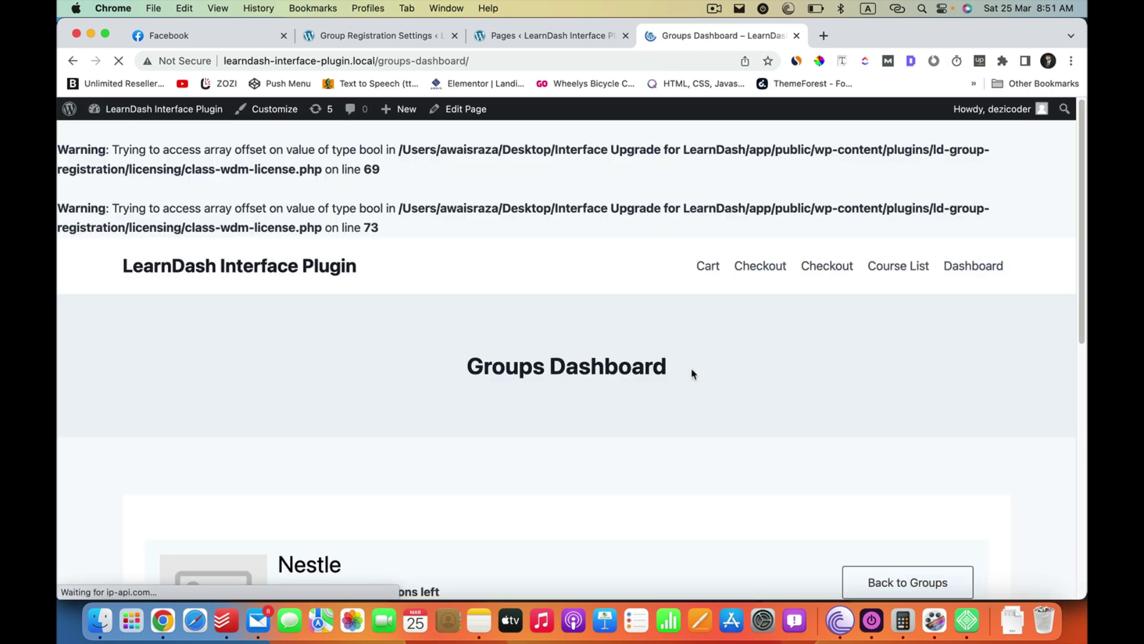
scroll(694, 285, "down", 6)
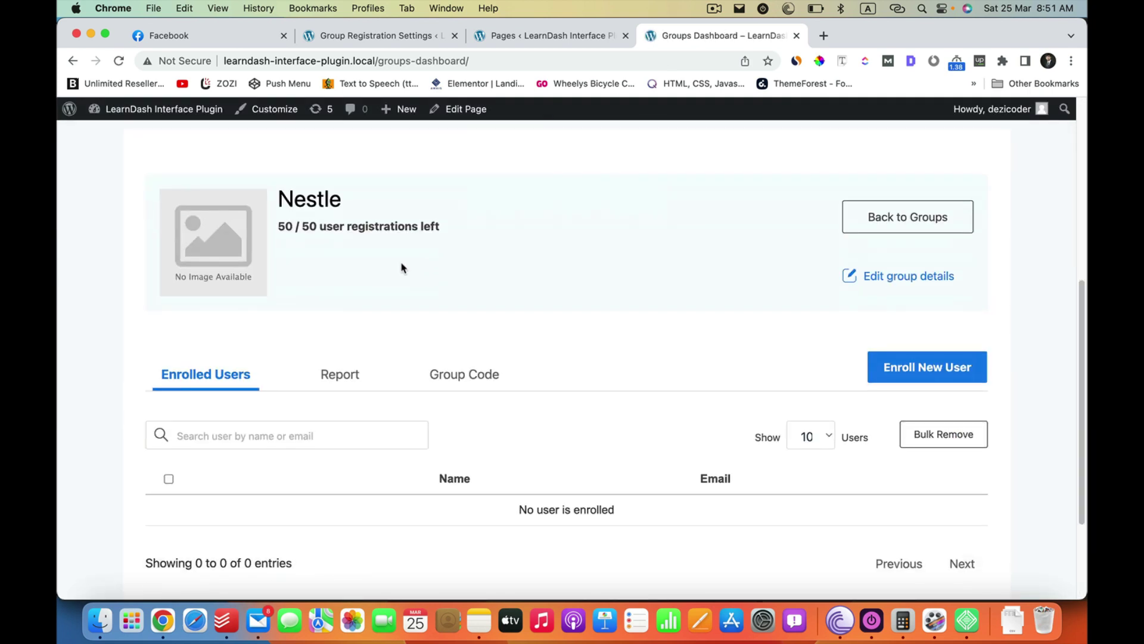
- Create a new LearnDash group titled Makro allowing 100 registrations
left_click(362, 34)
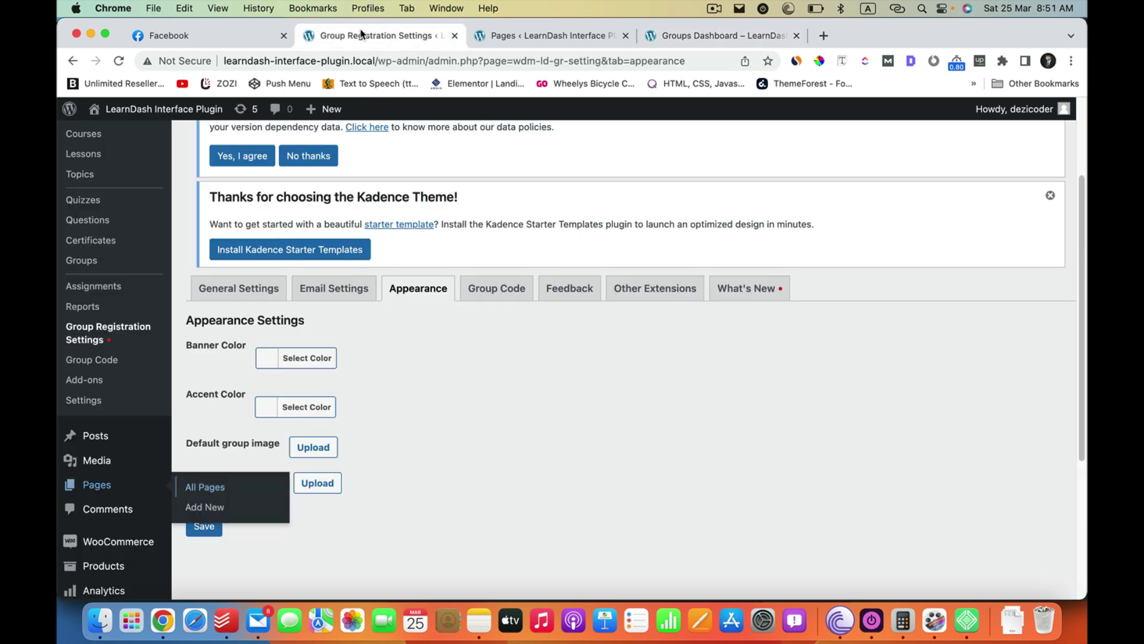
scroll(260, 220, "up", 3)
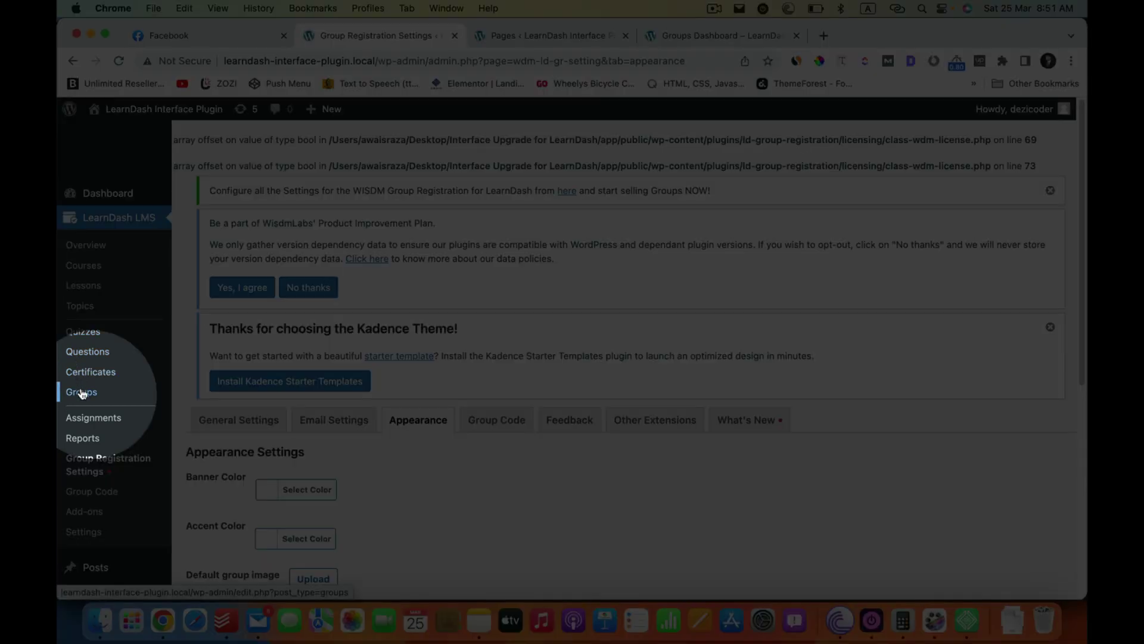
left_click(82, 394)
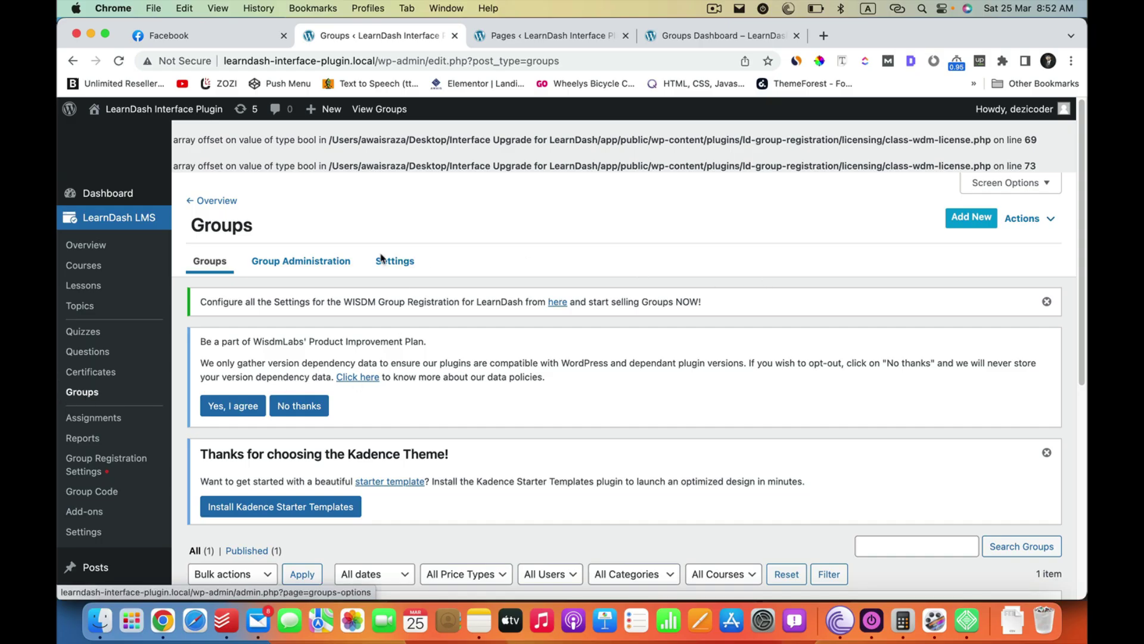
left_click(960, 216)
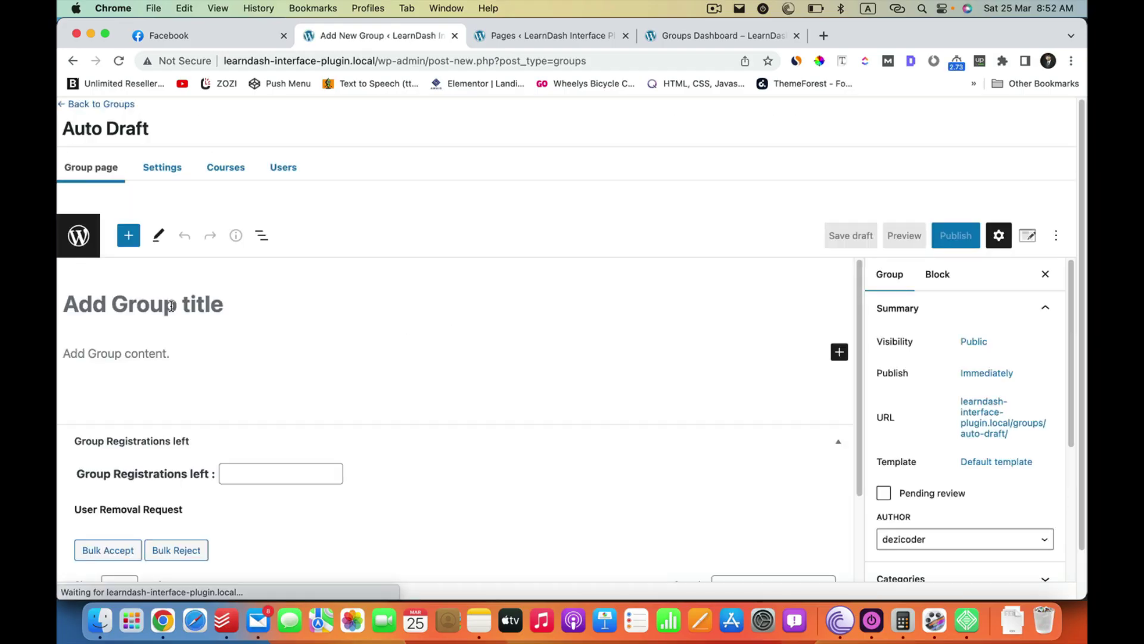
type("Makro")
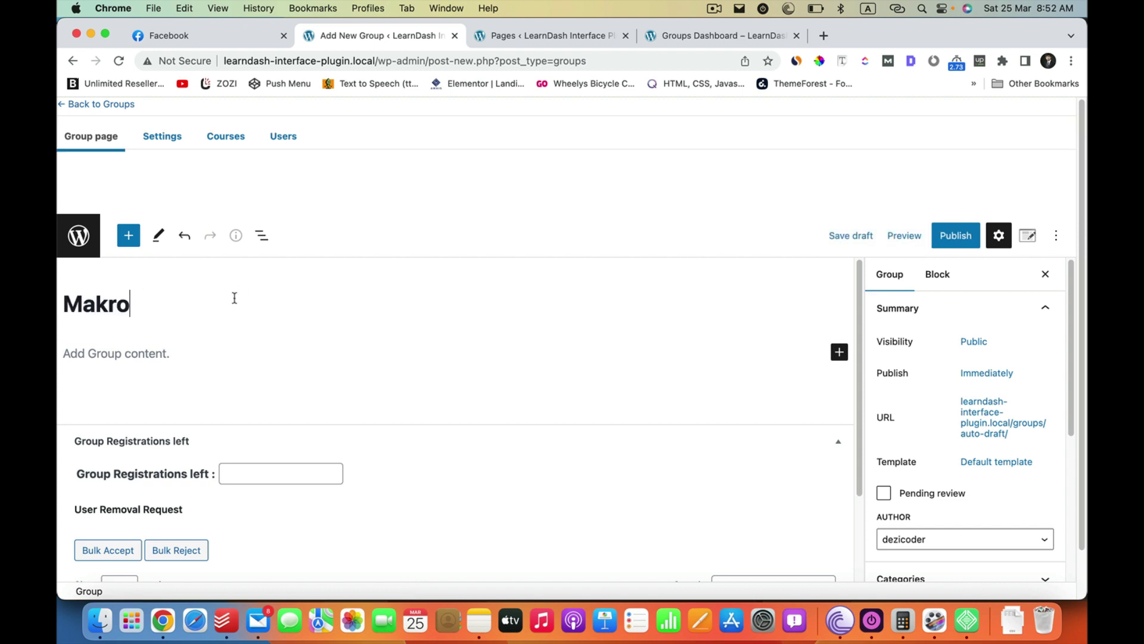
left_click(249, 465)
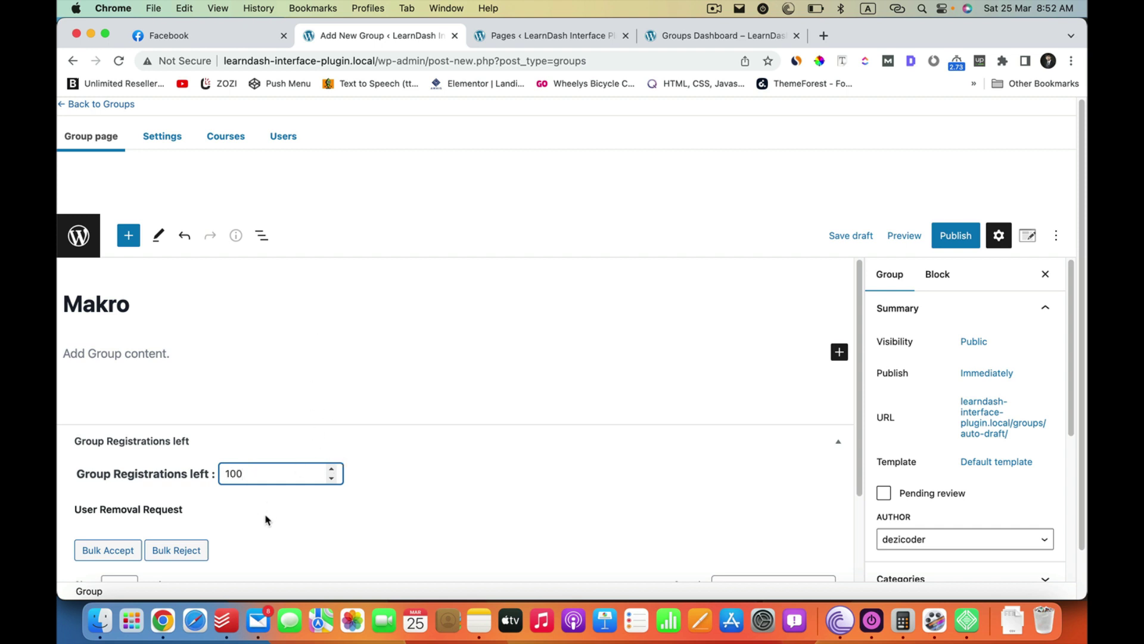
scroll(266, 519, "down", 3)
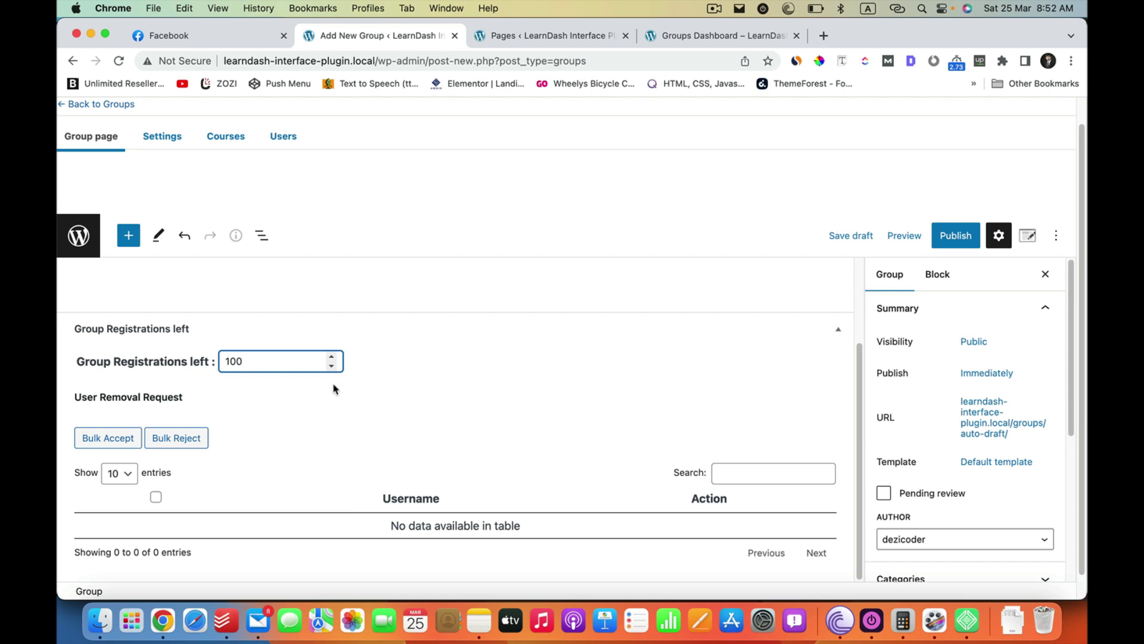
scroll(334, 389, "up", 3)
- Set the Makro group's access mode to Closed and assign Course 1
left_click(162, 136)
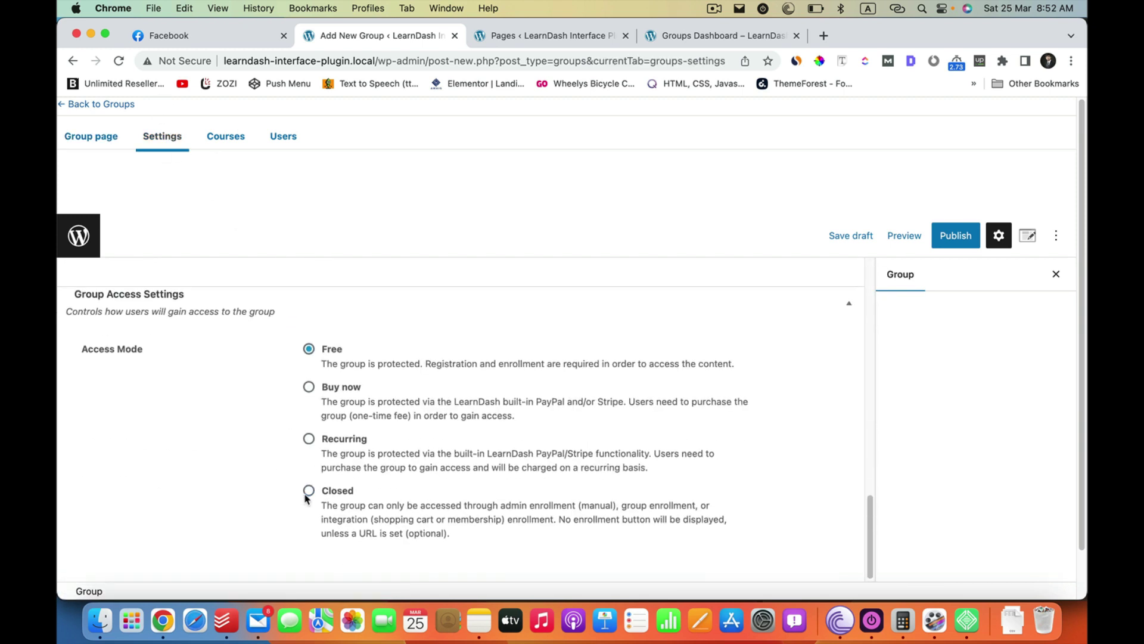
left_click(308, 491)
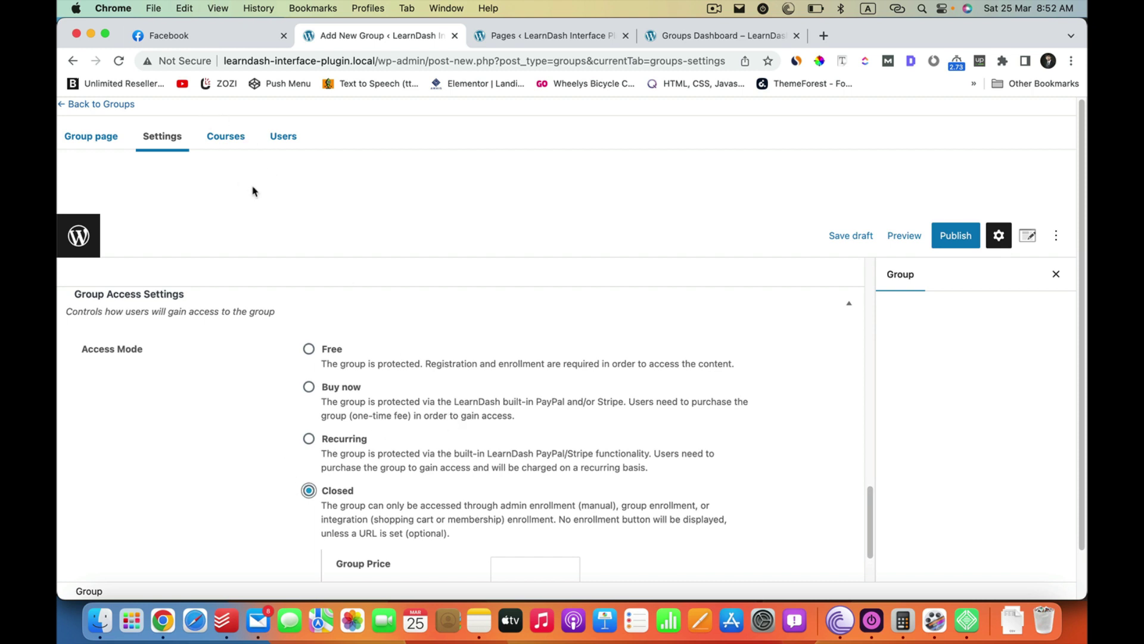
left_click(226, 138)
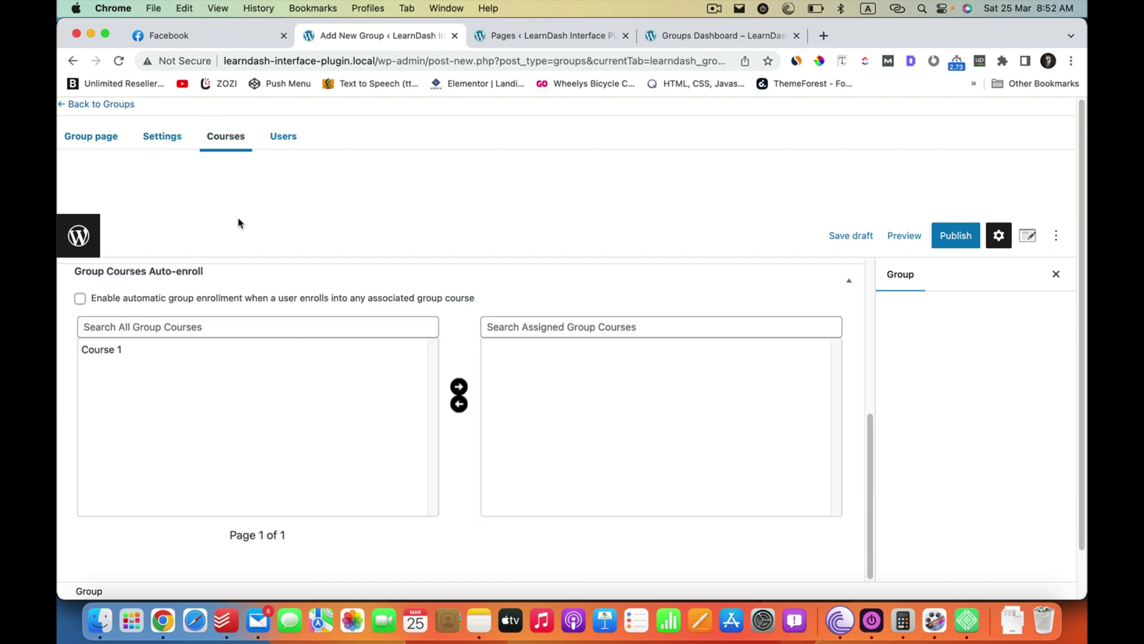
left_click(181, 356)
left_click(459, 386)
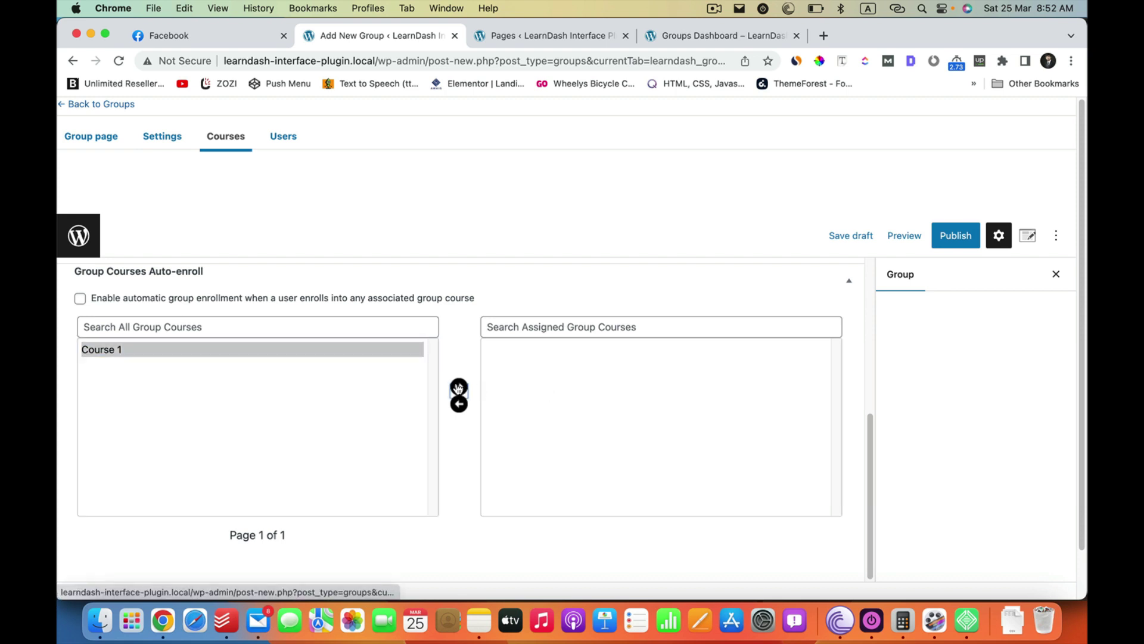
- Make the admin user Makro's group leader and publish the group
left_click(284, 138)
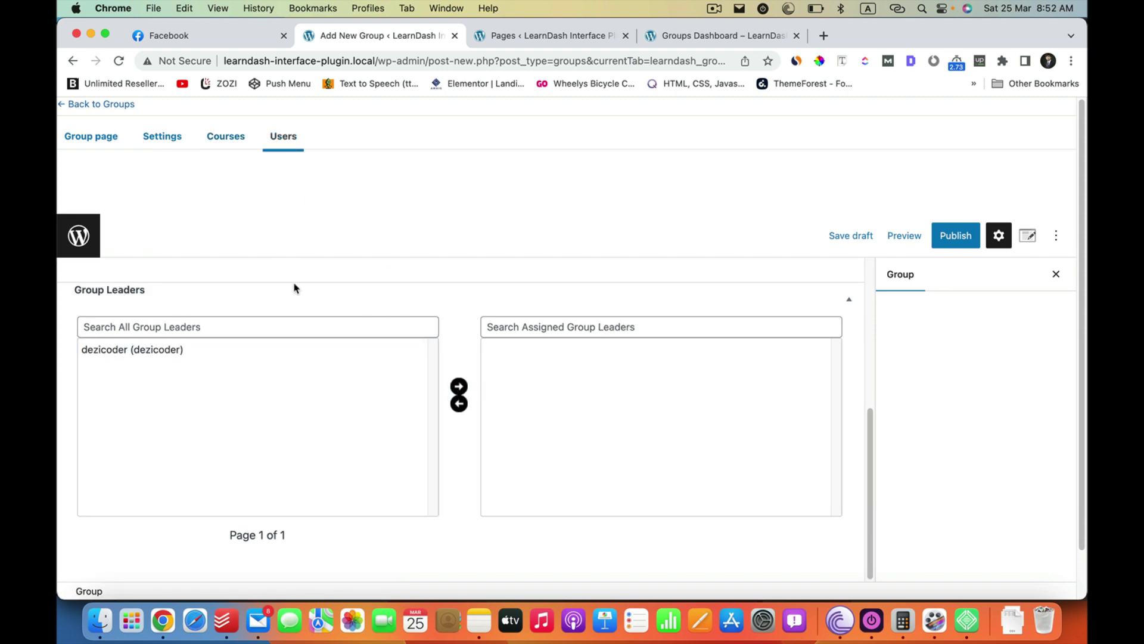
left_click(130, 349)
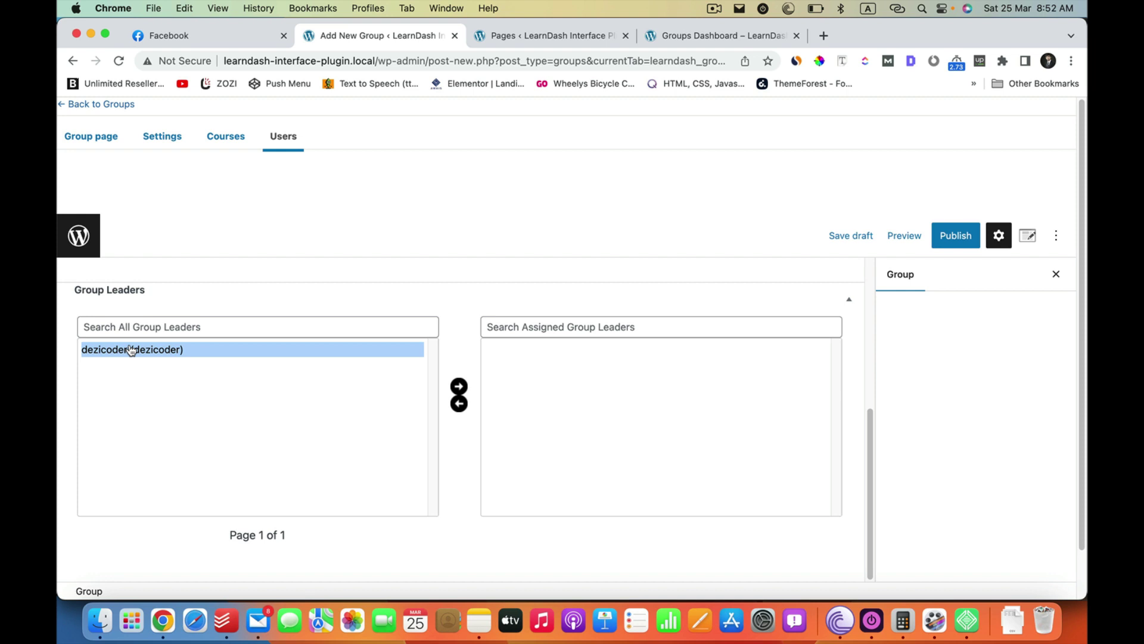
left_click(464, 386)
left_click(955, 235)
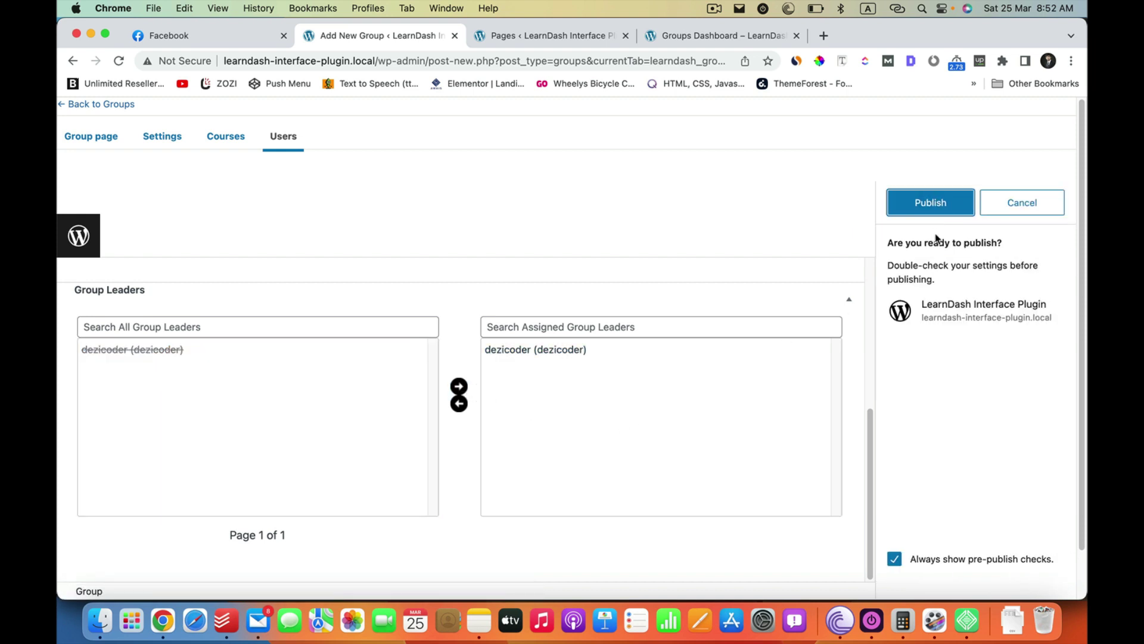
left_click(931, 201)
- Reload the Groups Dashboard, open Makro (100 registrations left) and bring up Enroll New Users
left_click(721, 35)
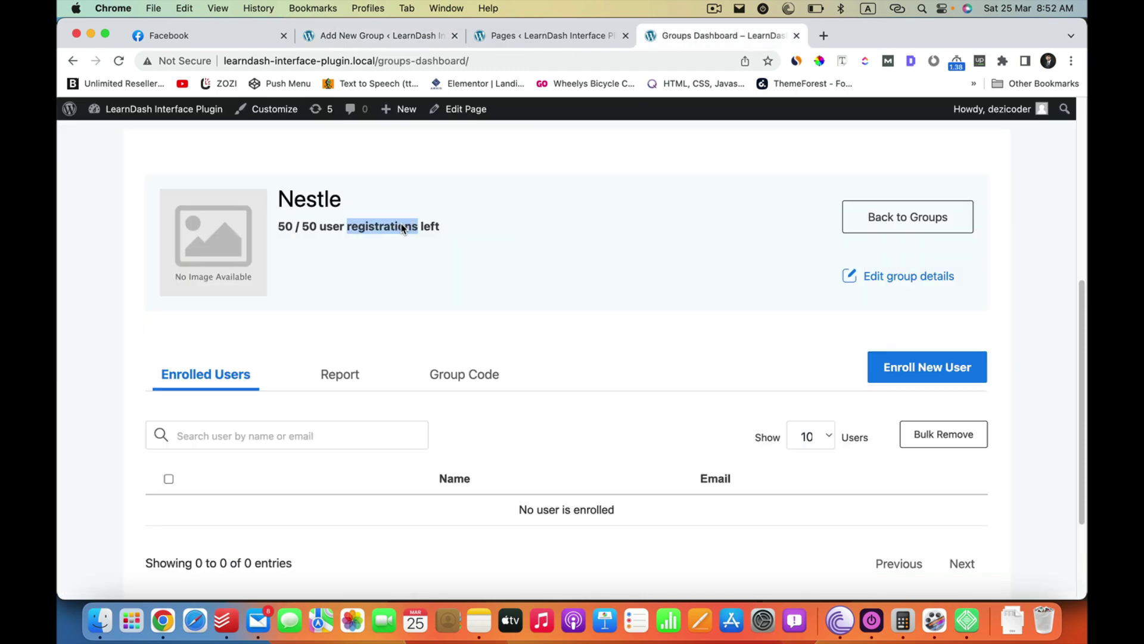
right_click(405, 225)
left_click(467, 172)
scroll(519, 215, "up", 6)
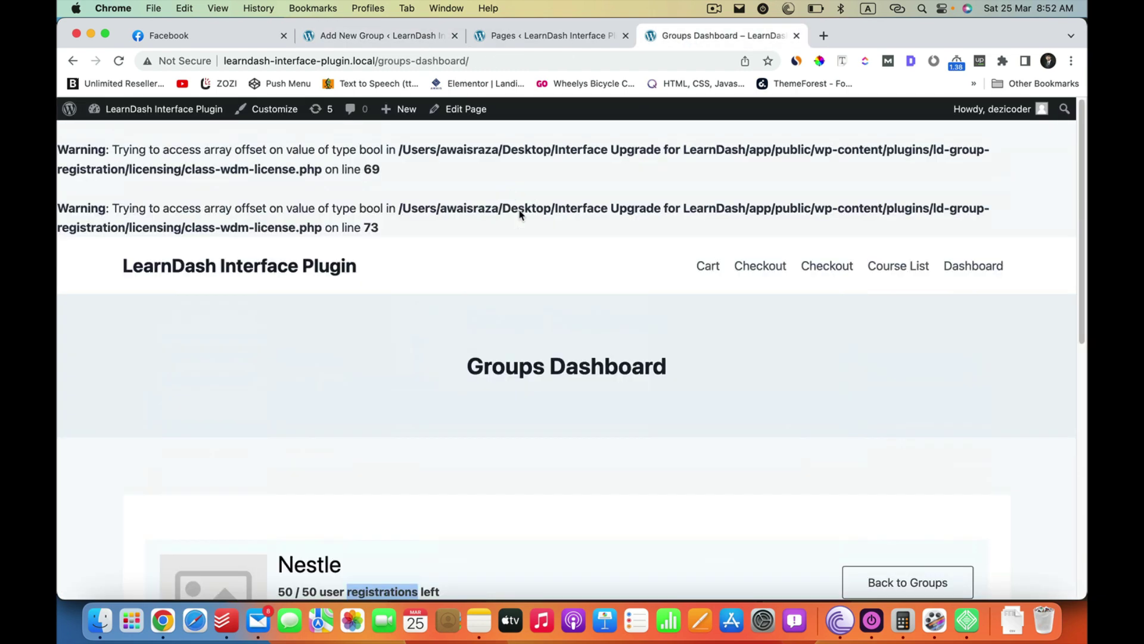
left_click(73, 61)
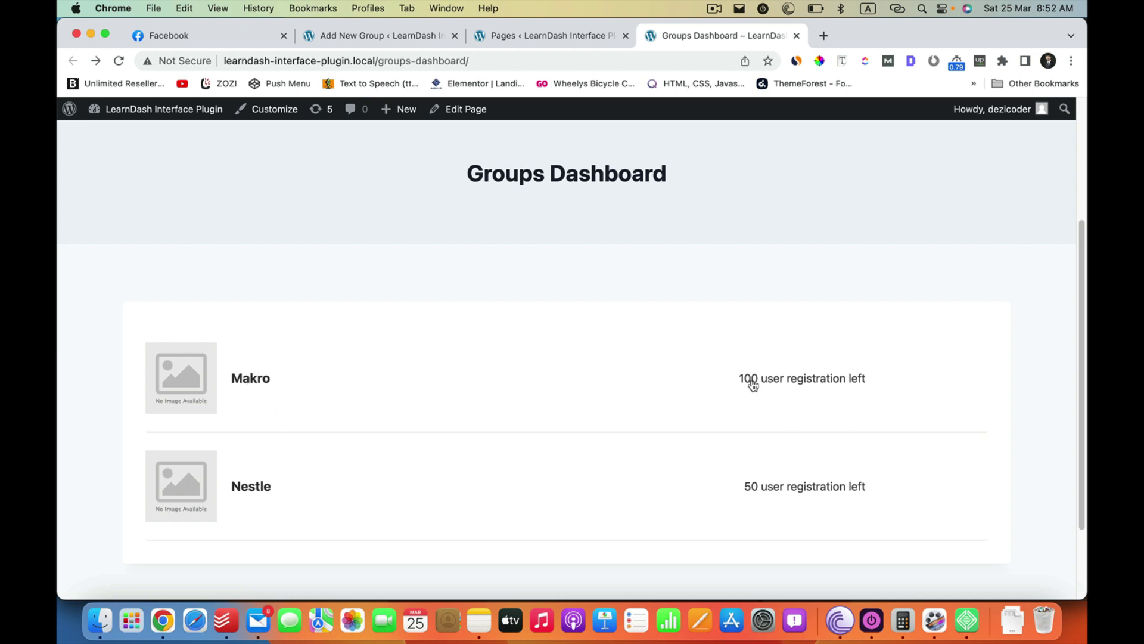
left_click(252, 378)
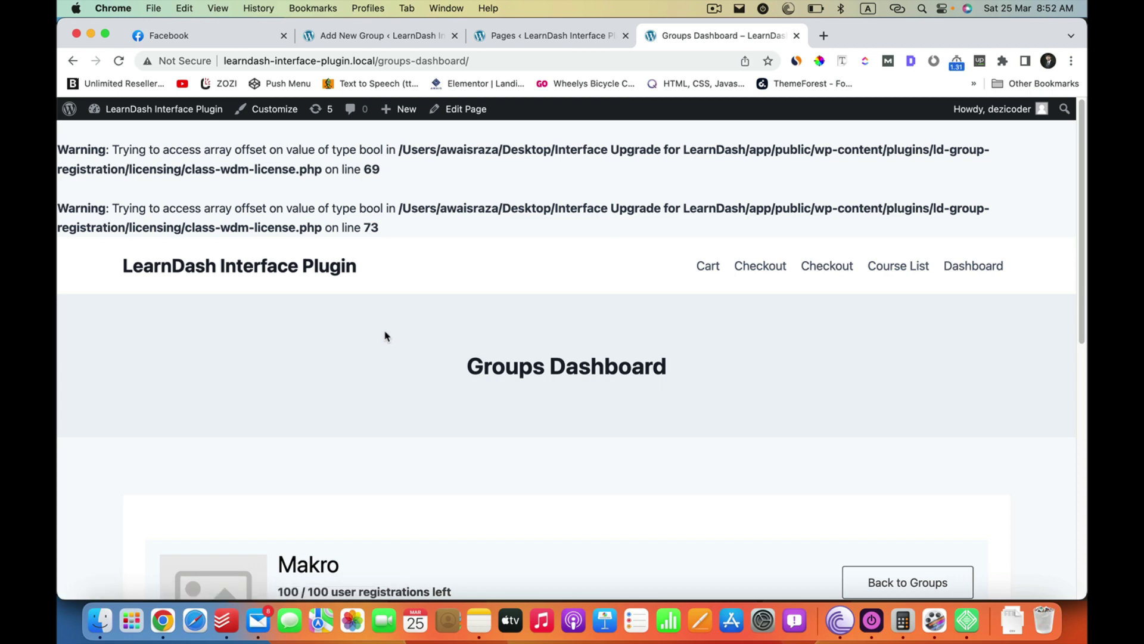
scroll(385, 336, "down", 5)
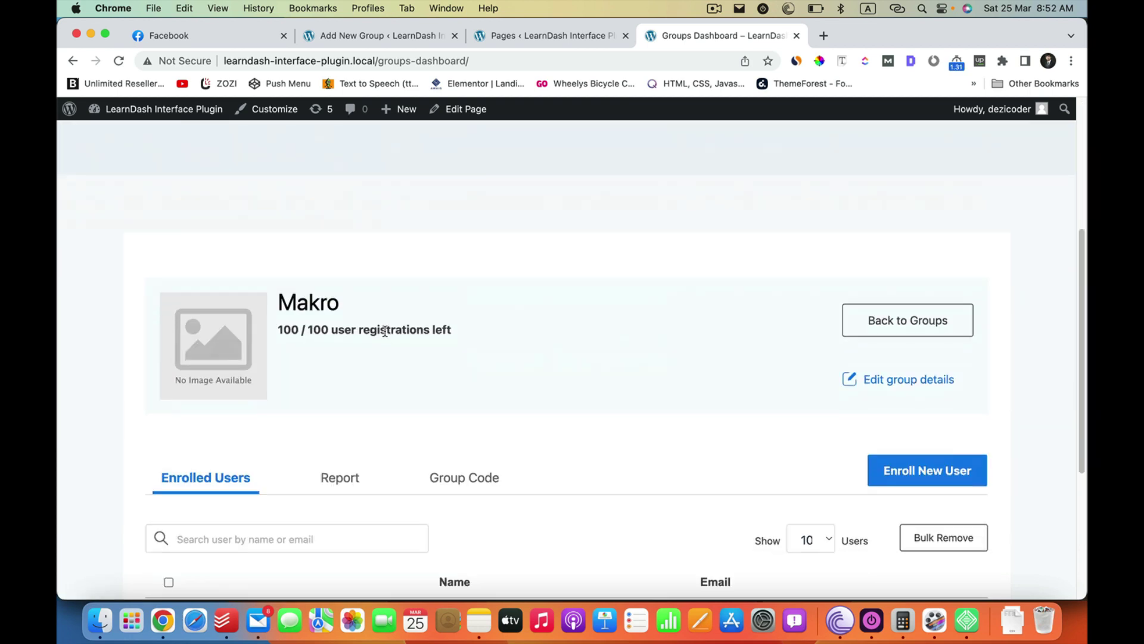
scroll(384, 331, "down", 2)
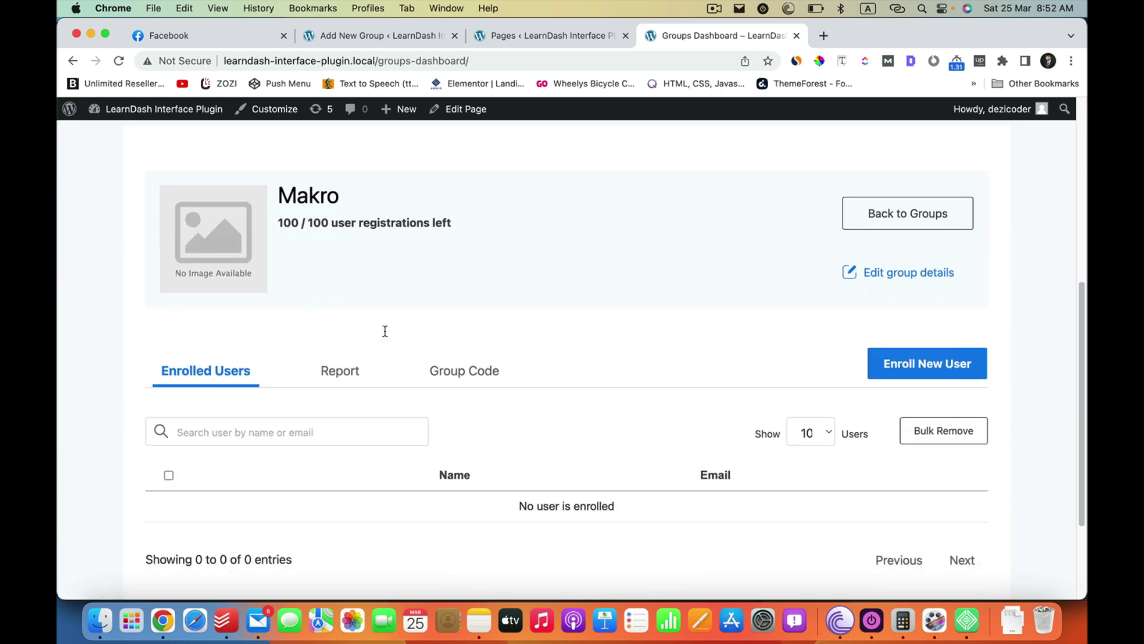
left_click(903, 381)
left_click(407, 340)
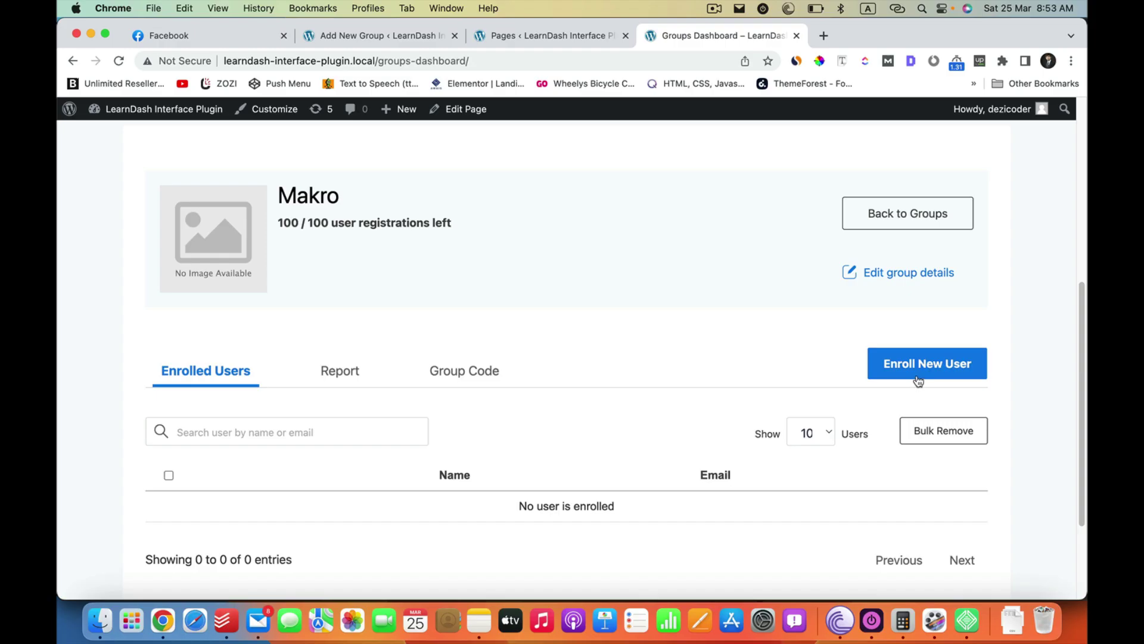
- Try the manual enrollment form, adding and removing user entries, then close it
left_click(917, 375)
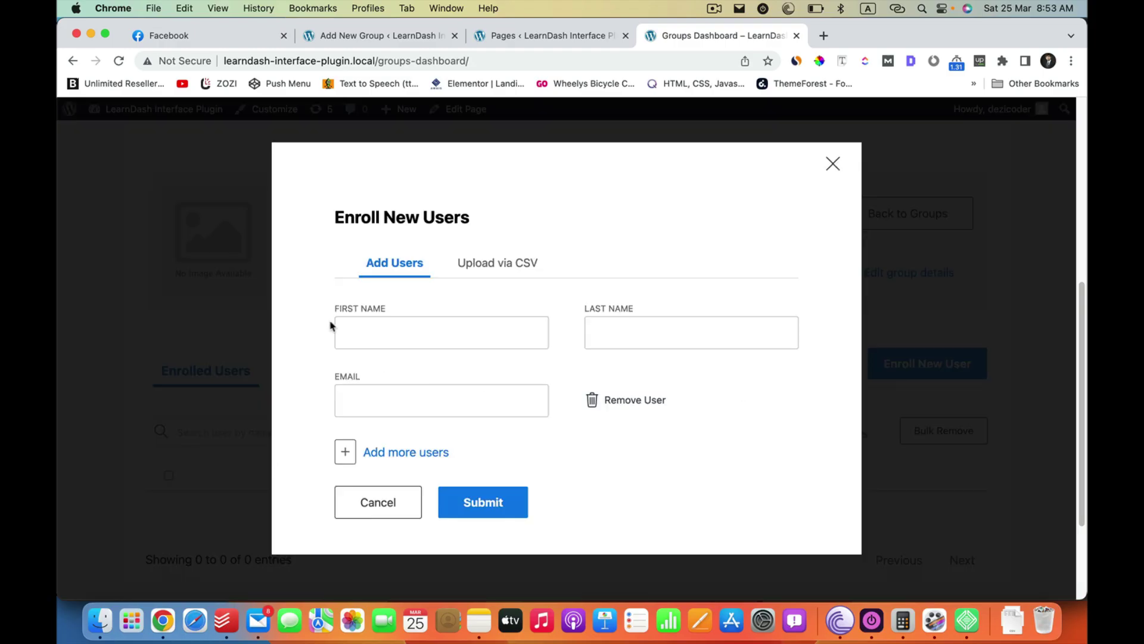
left_click(382, 335)
left_click(634, 399)
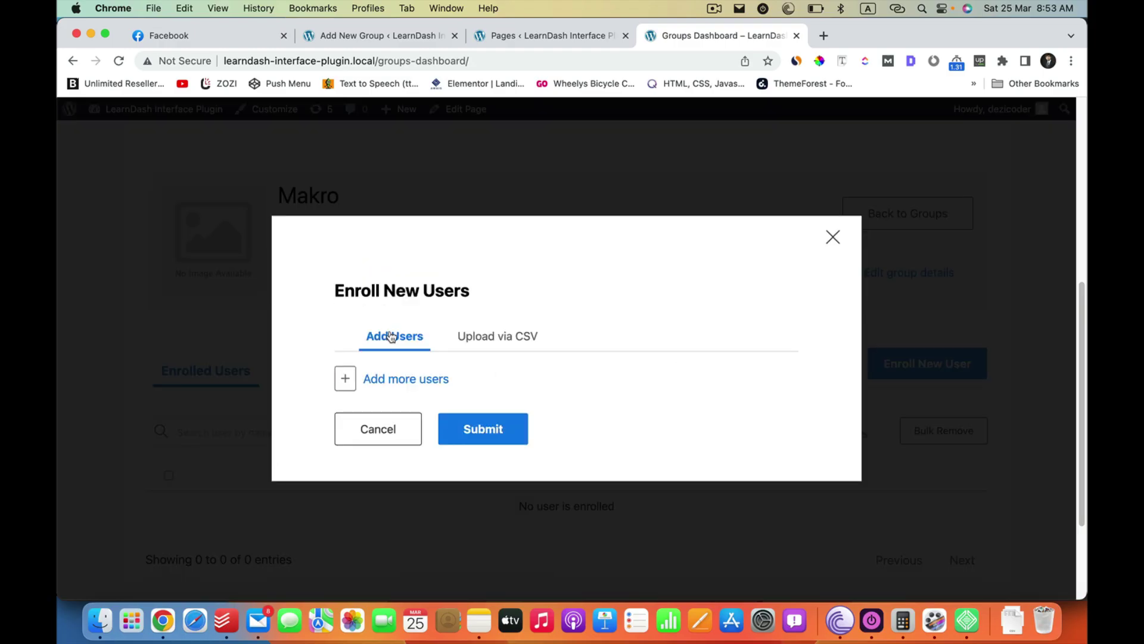
left_click(359, 380)
left_click(412, 341)
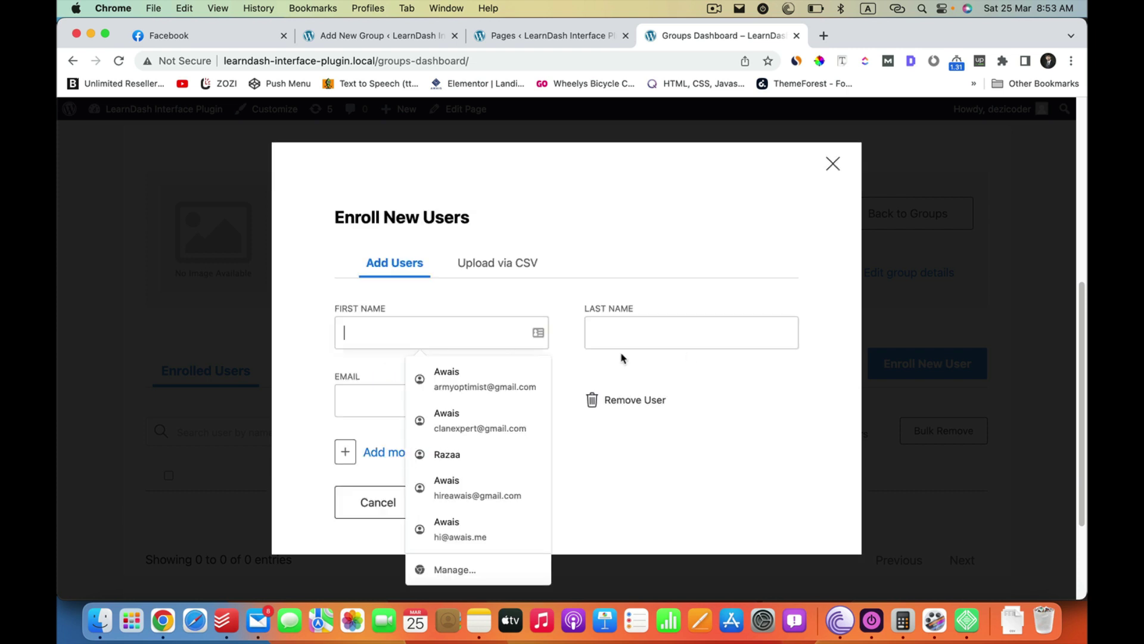
left_click(260, 345)
- Switch to CSV enrollment, download demo (4).csv and review its three users in Numbers
left_click(939, 376)
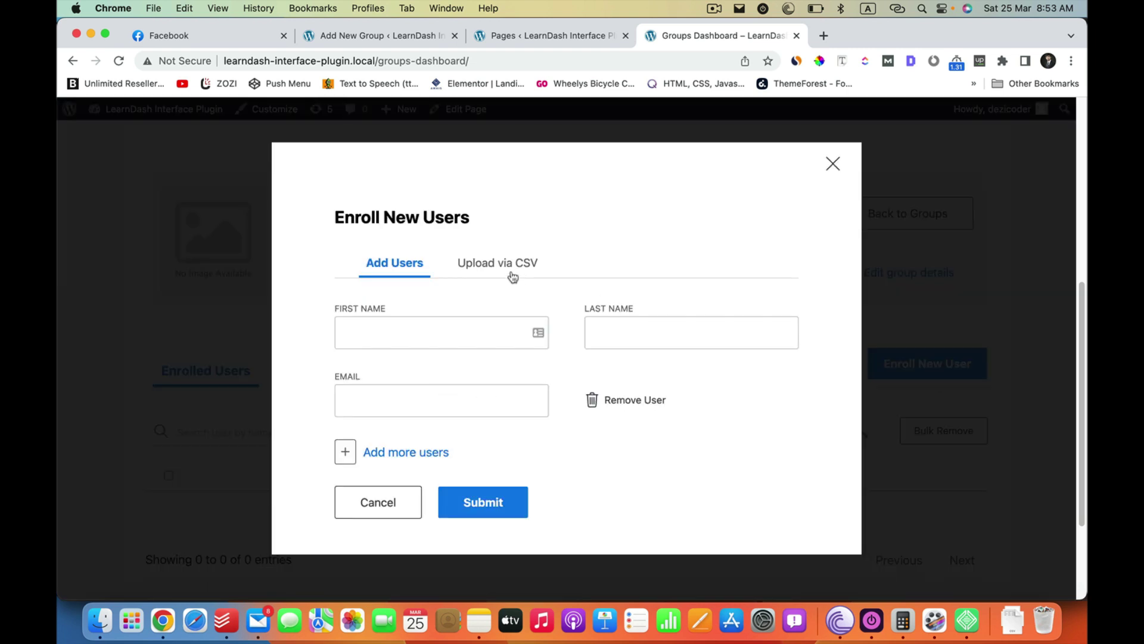
left_click(498, 263)
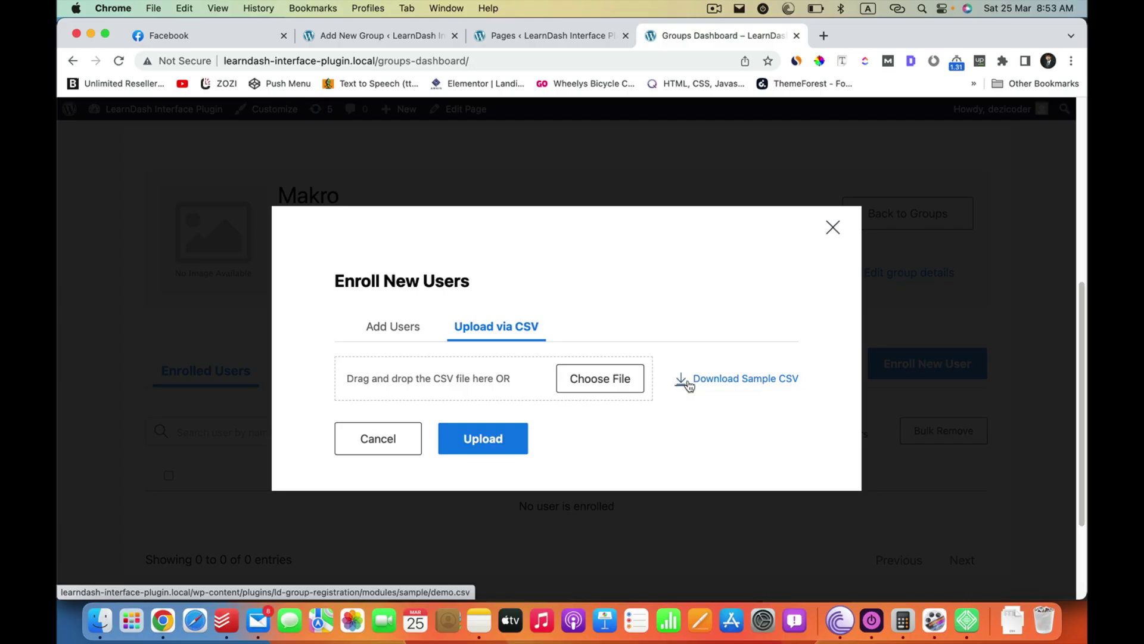
left_click(680, 378)
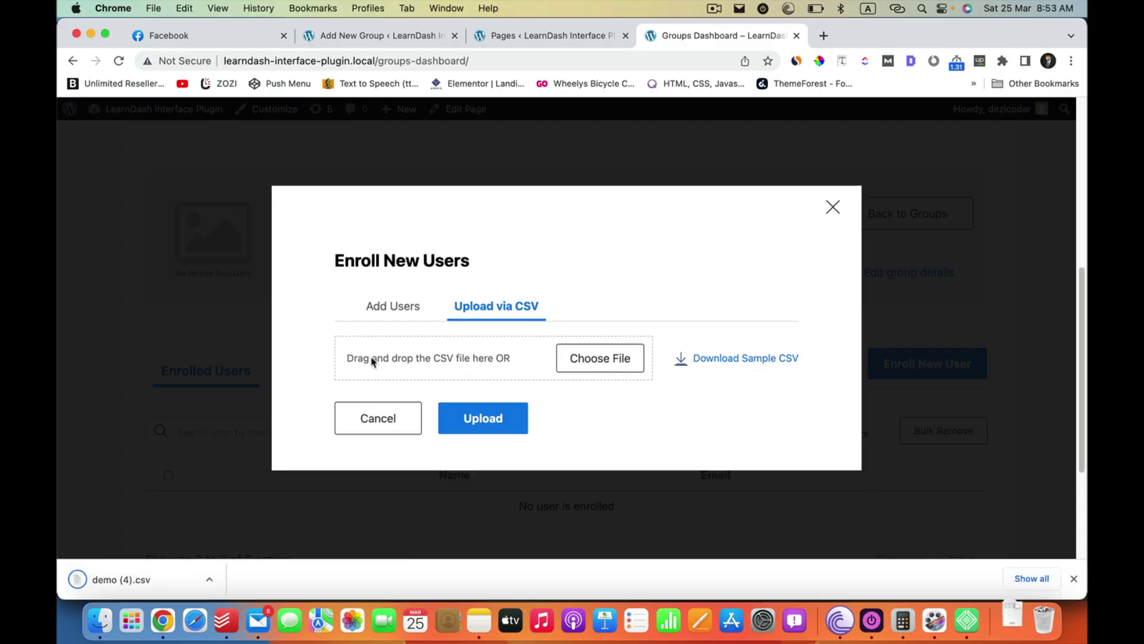
left_click(100, 581)
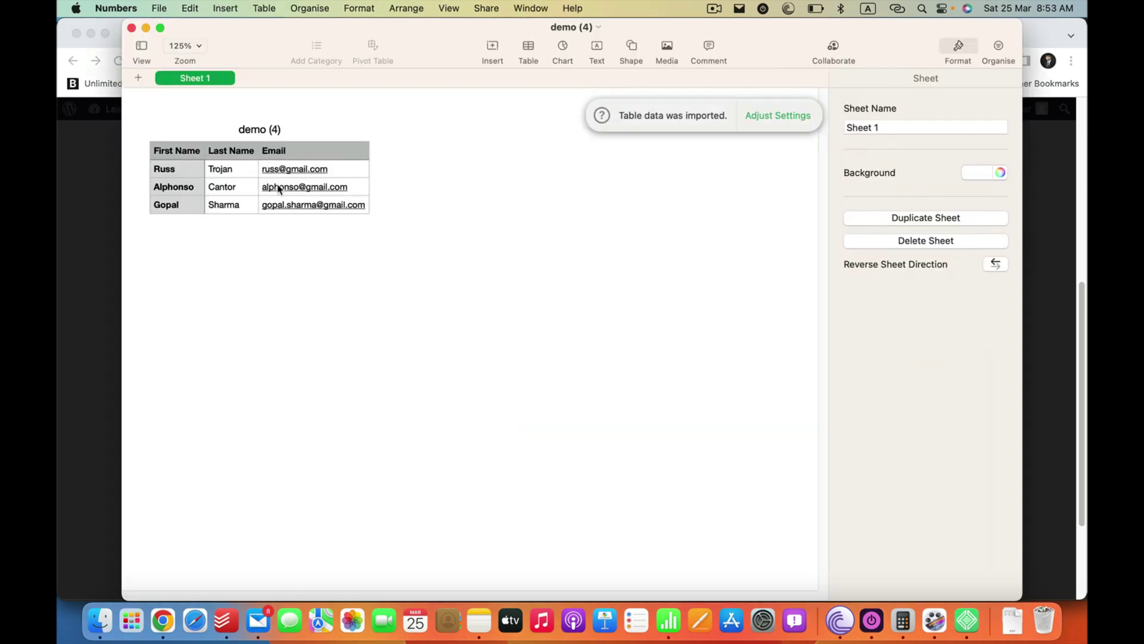
left_click(131, 27)
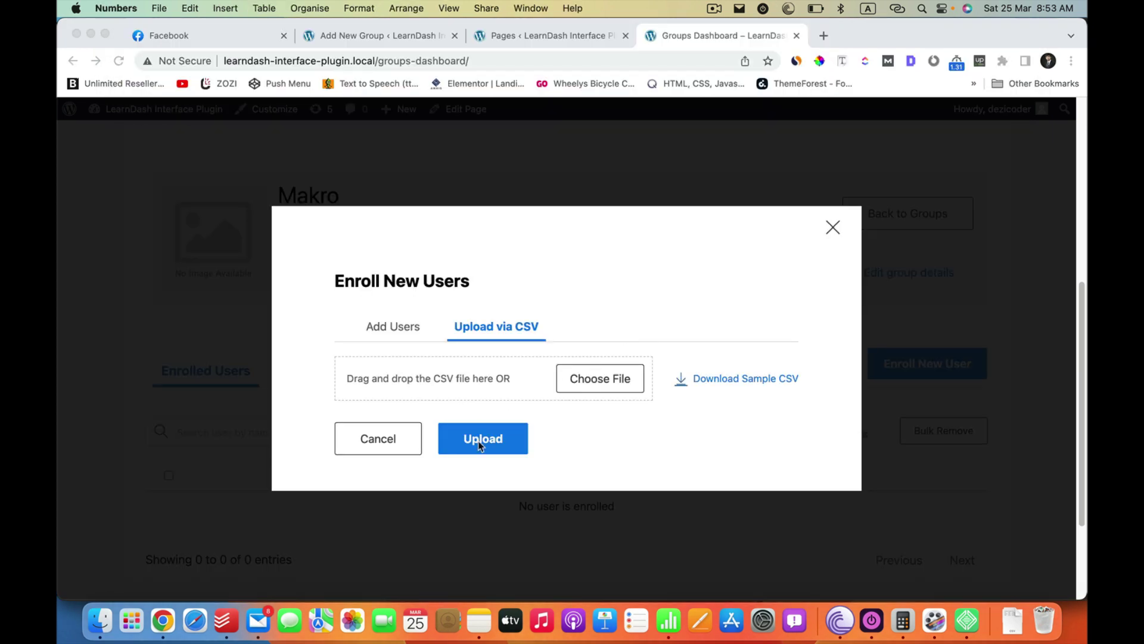
- Upload demo (3).csv from Downloads to enroll its users into Makro
left_click(616, 376)
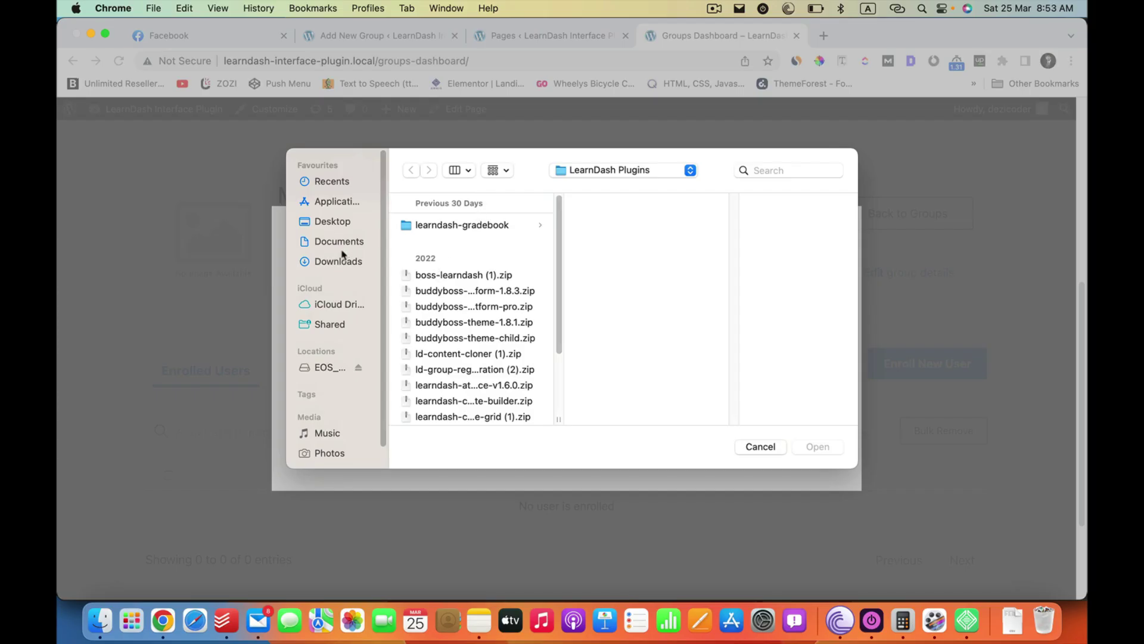
left_click(342, 257)
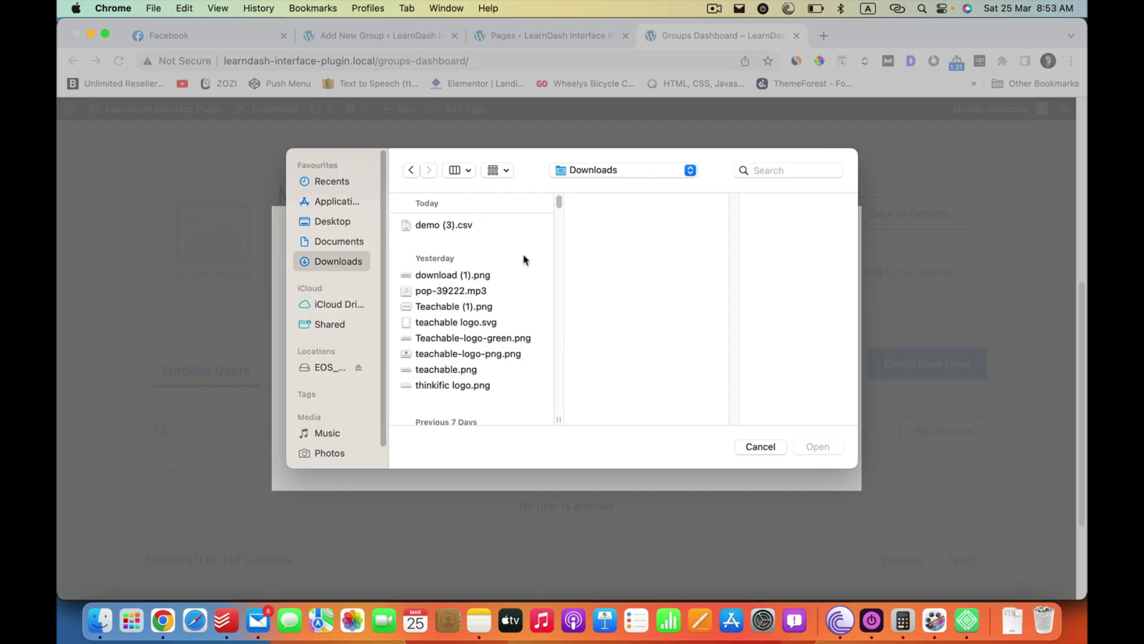
left_click(449, 224)
left_click(808, 448)
left_click(482, 448)
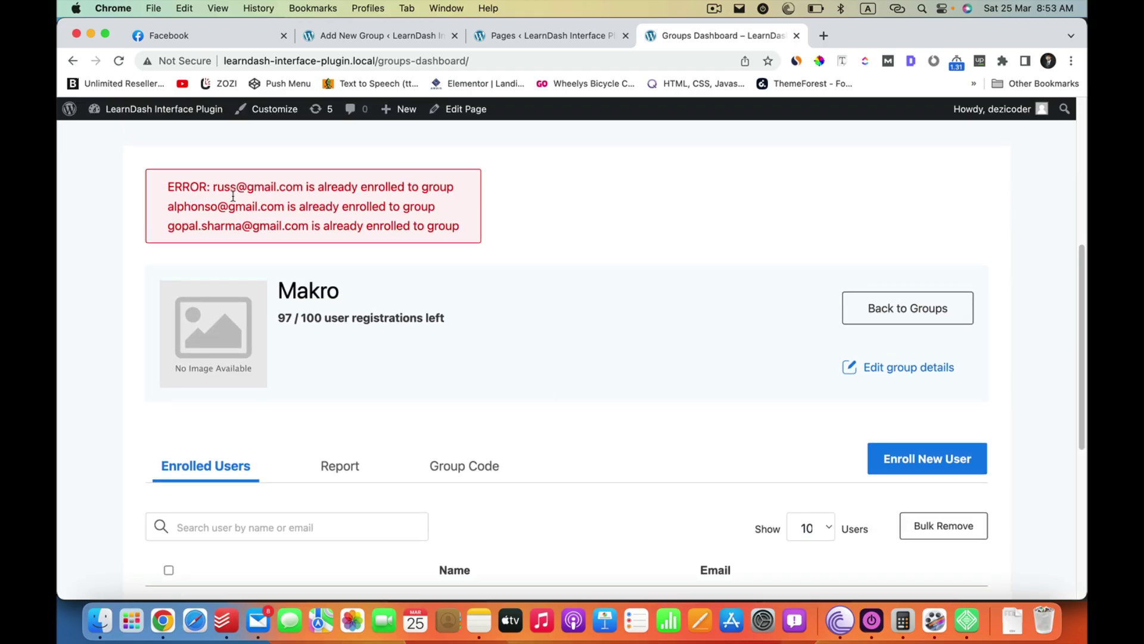
- Scroll through Makro's enrolled users: three users added, 97 / 100 registrations left
scroll(261, 189, "down", 5)
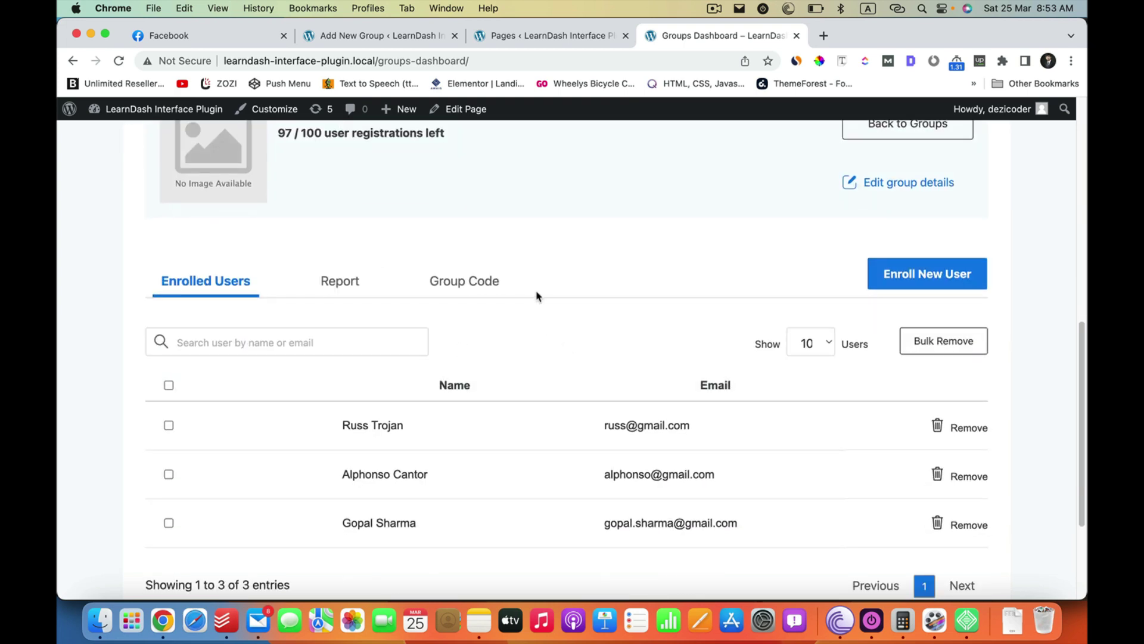
scroll(537, 296, "down", 1)
scroll(448, 340, "down", 5)
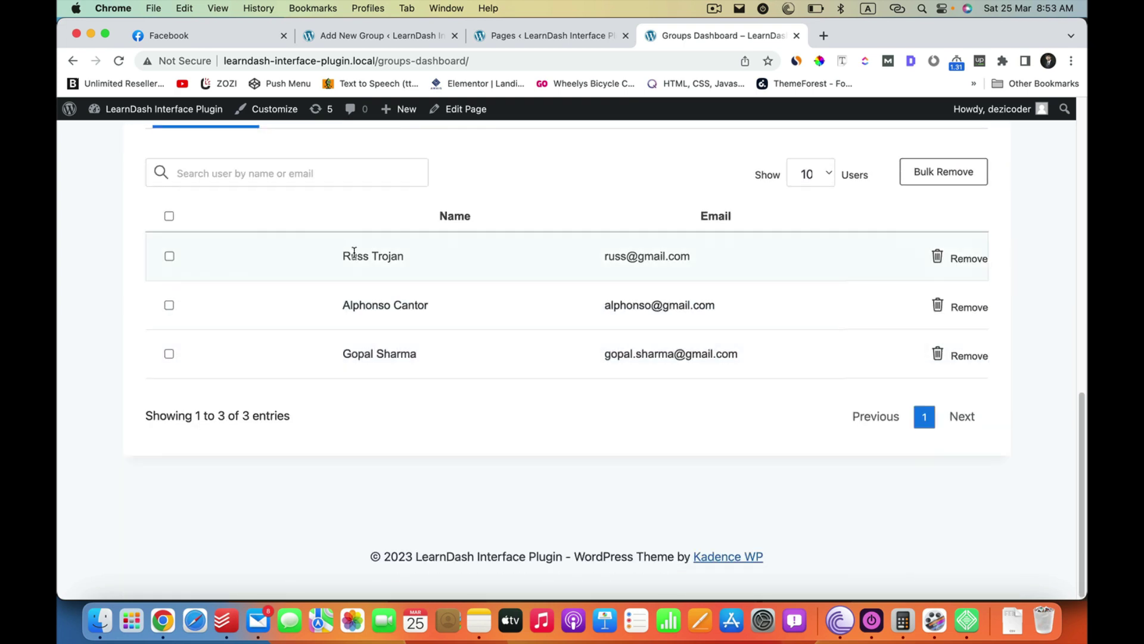
scroll(357, 278, "up", 2)
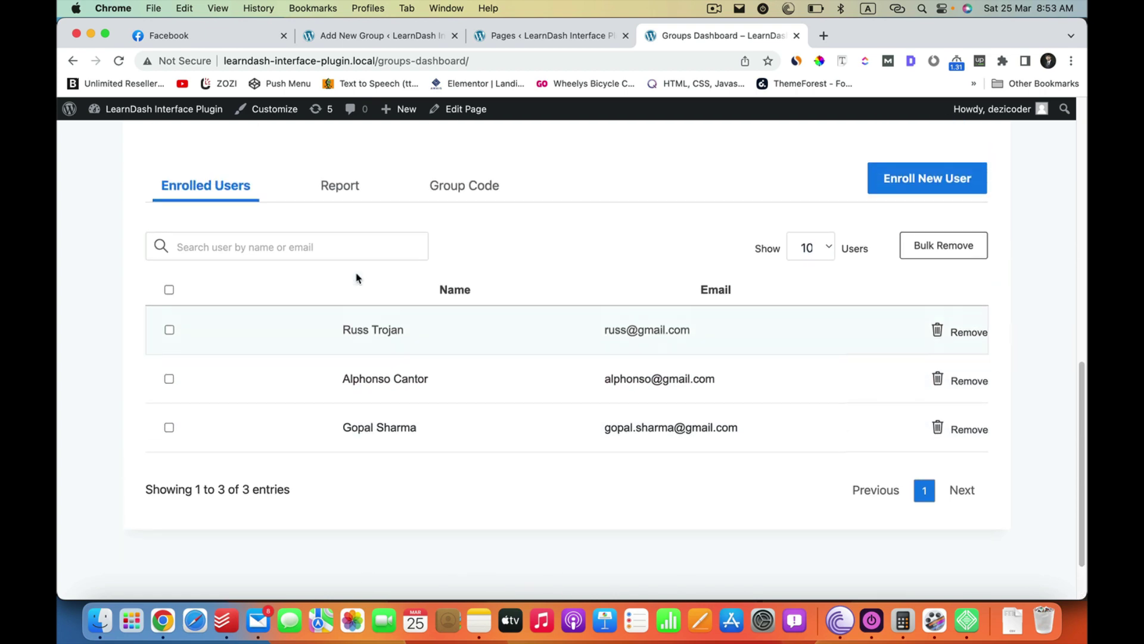
scroll(357, 279, "up", 10)
scroll(357, 278, "down", 10)
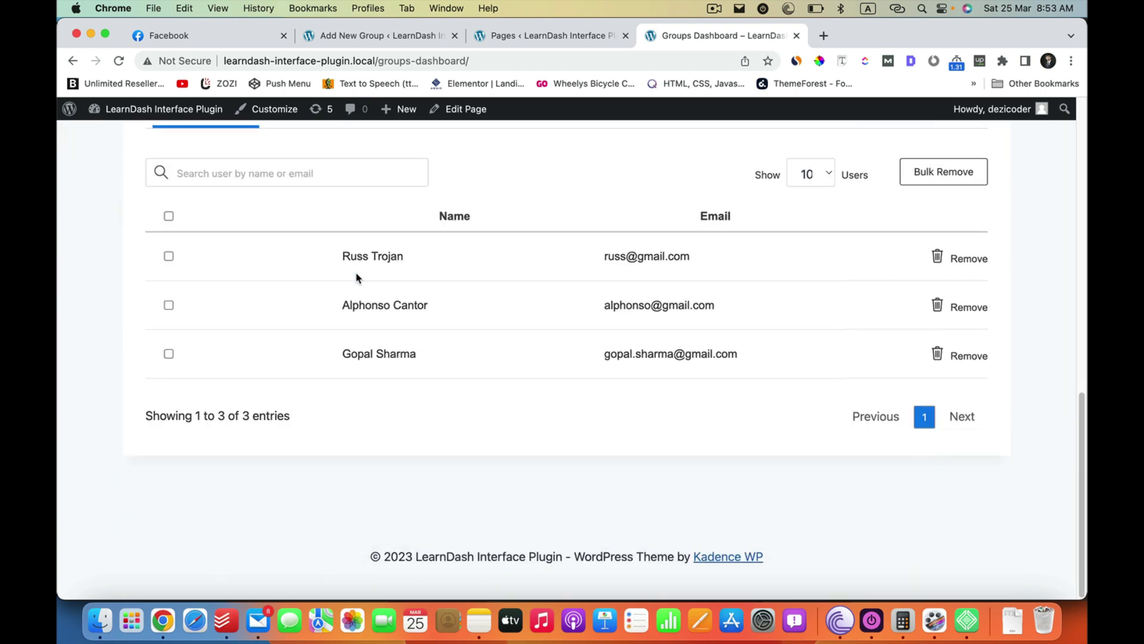
scroll(832, 286, "up", 12)
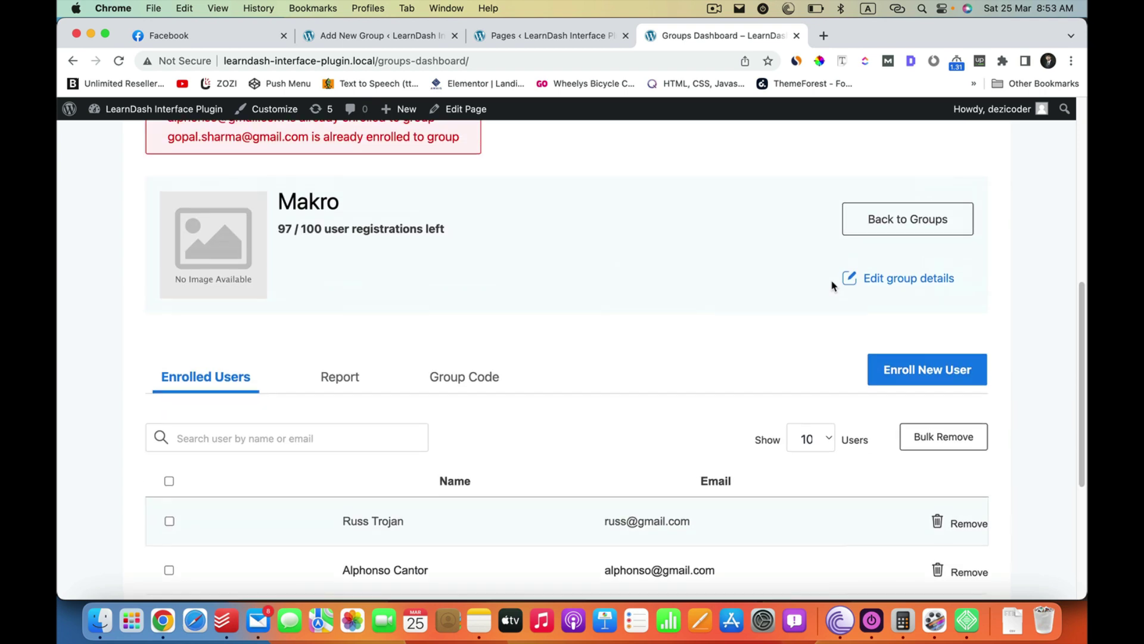
scroll(678, 296, "up", 5)
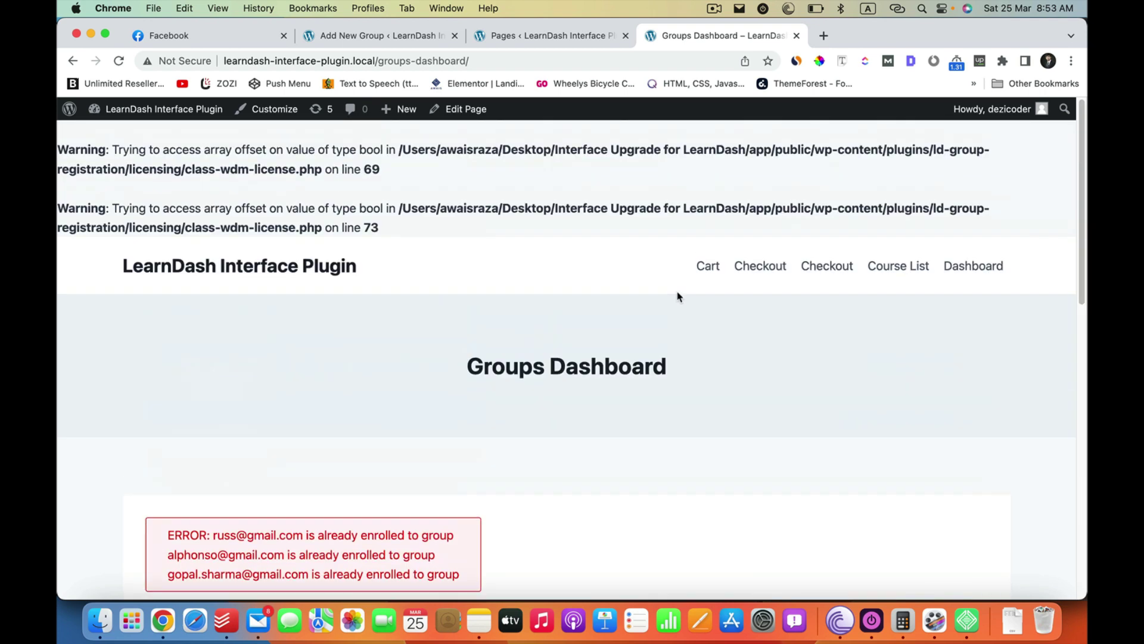
scroll(677, 296, "down", 6)
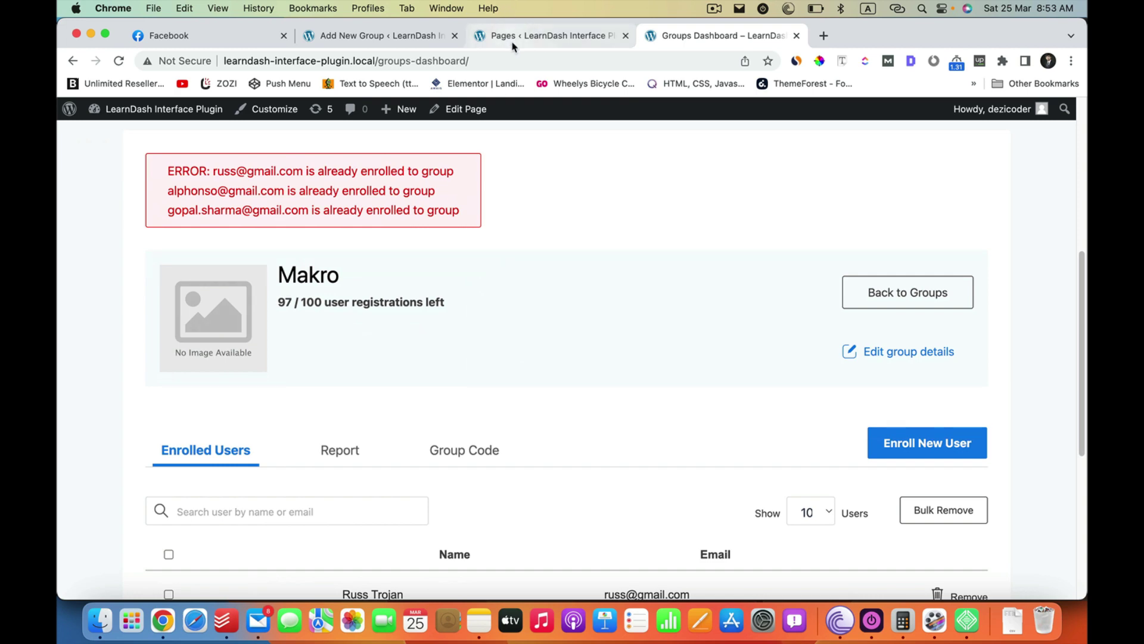
- Look through the site's Pages list and general settings
left_click(383, 36)
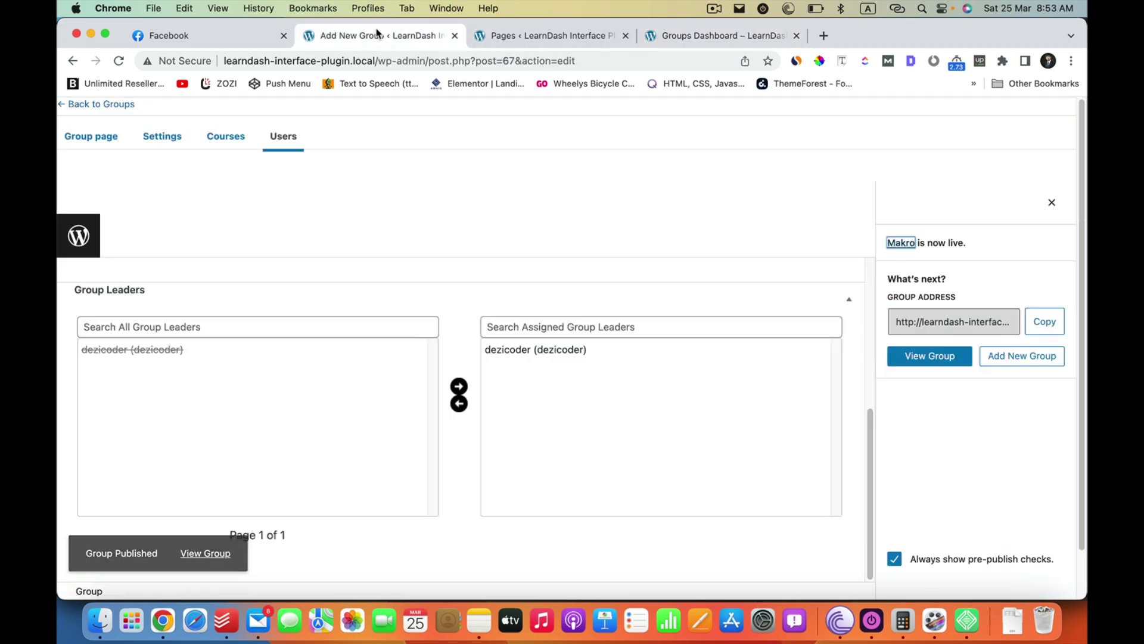
left_click(527, 41)
scroll(268, 268, "down", 3)
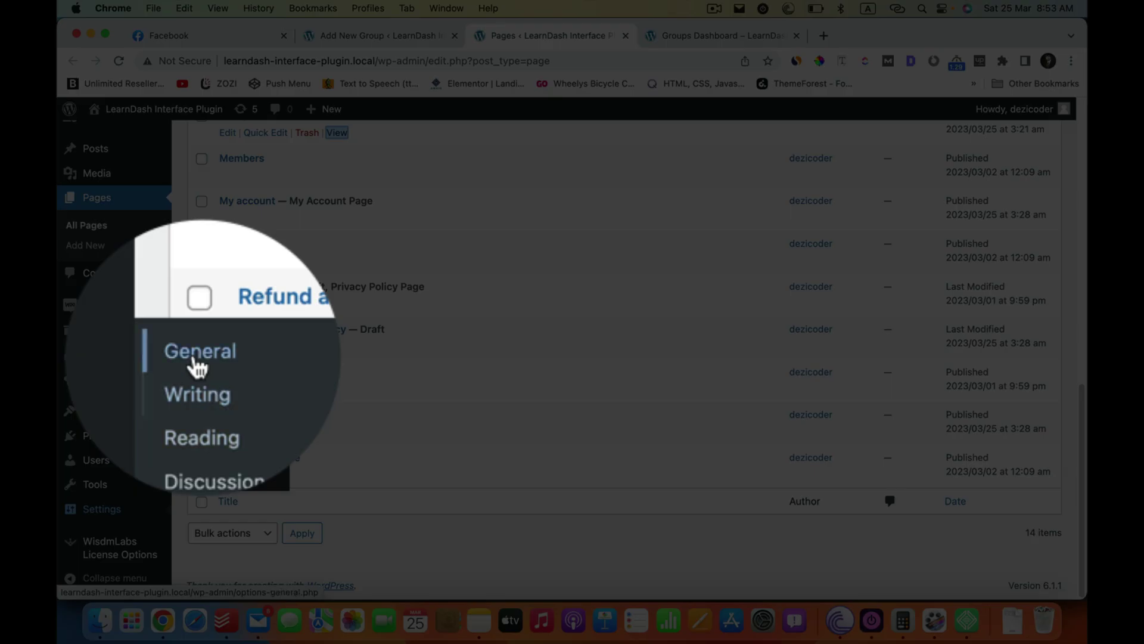
left_click(197, 353)
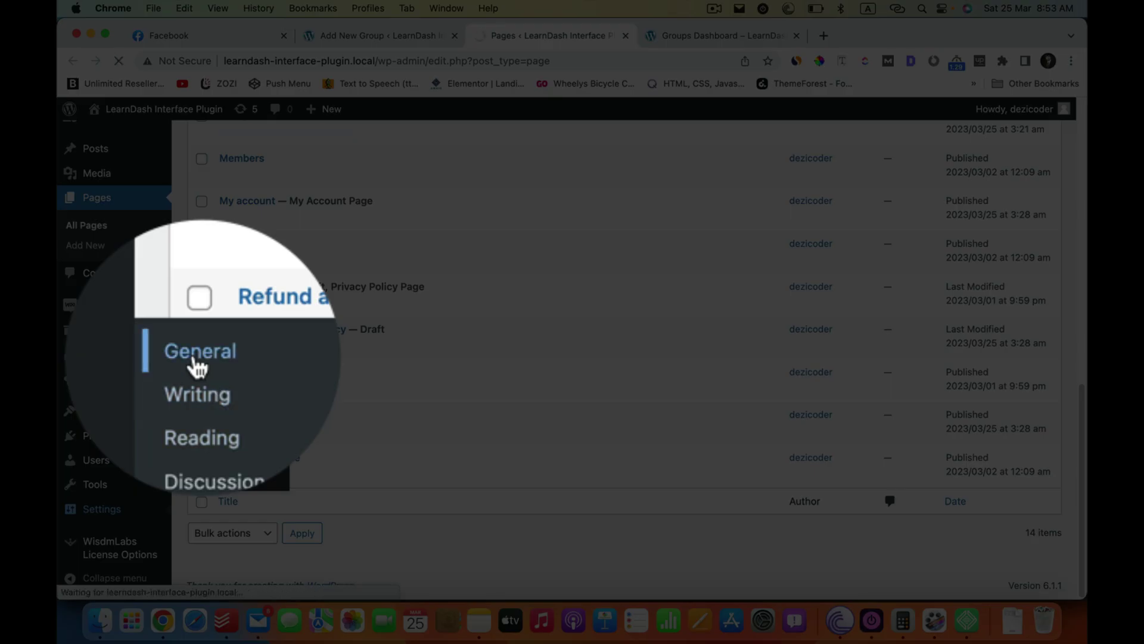
scroll(569, 271, "down", 3)
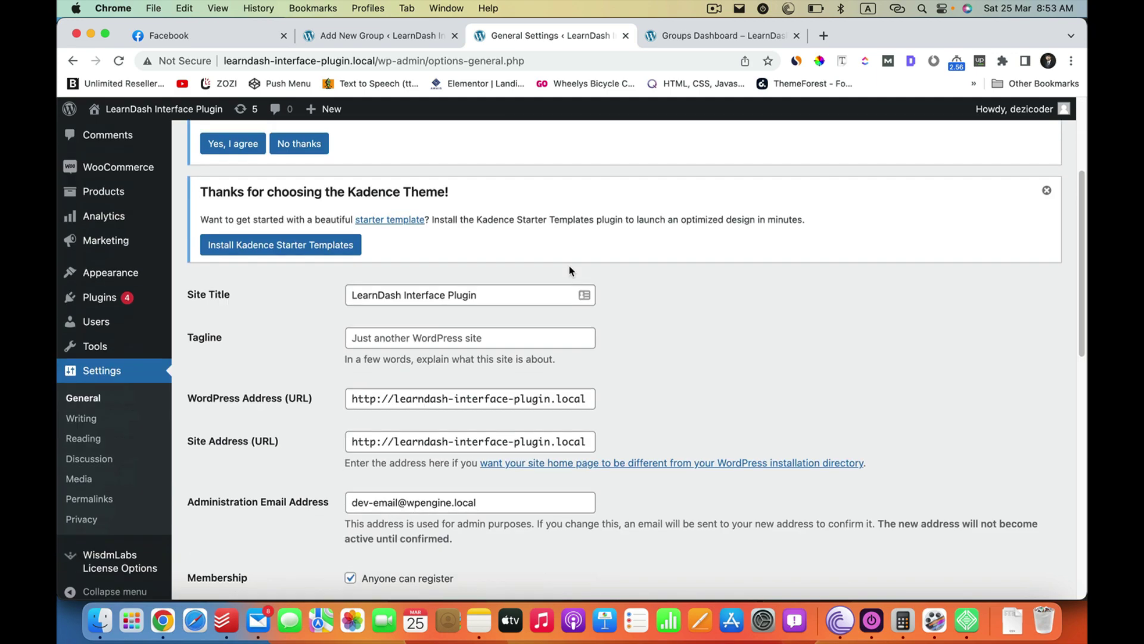
scroll(518, 292, "down", 5)
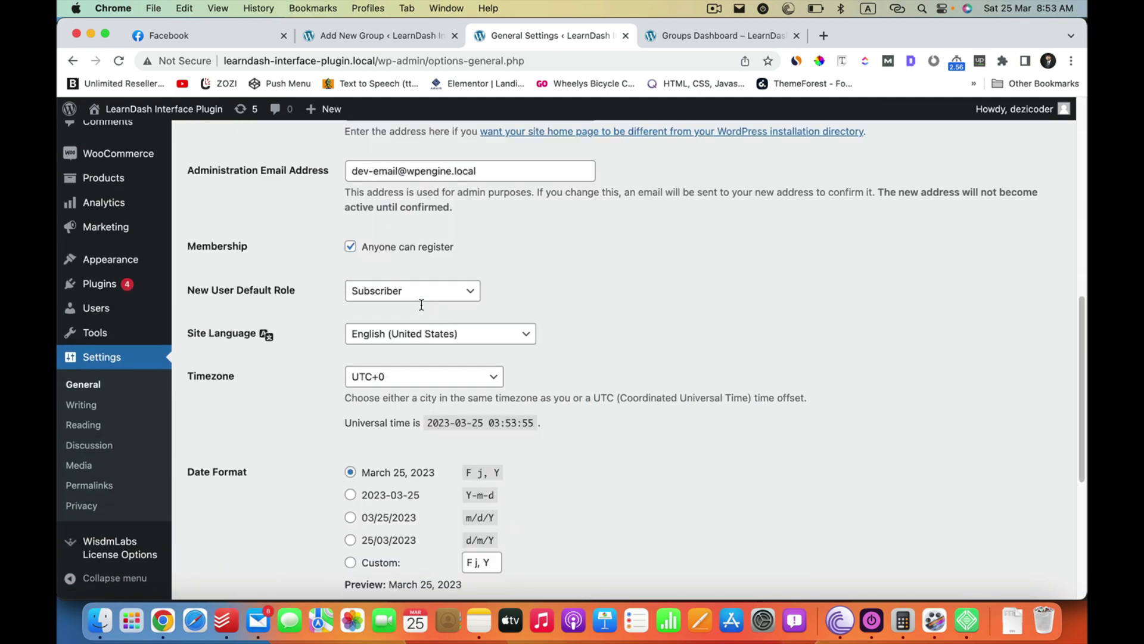
scroll(387, 251, "up", 1)
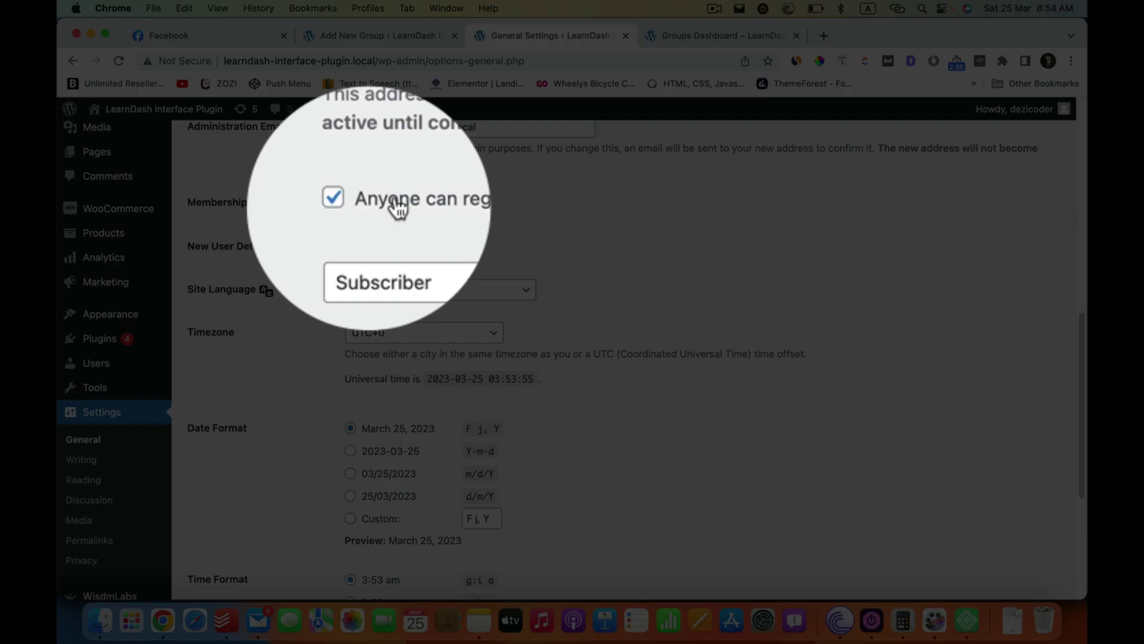
scroll(388, 239, "up", 10)
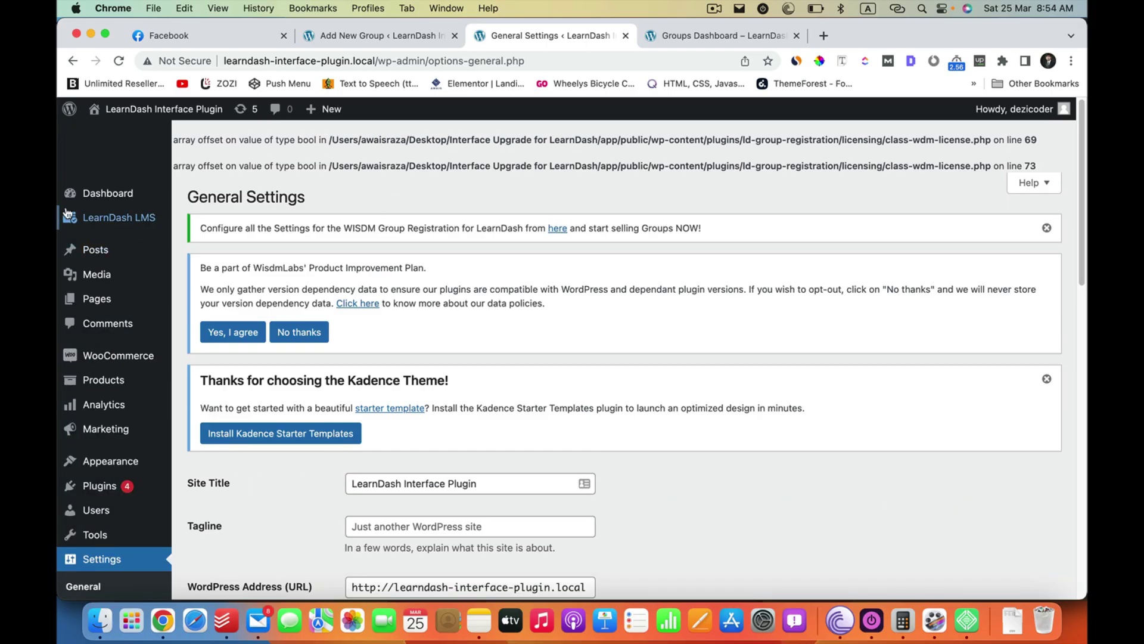
- Copy the [ldgr-group-code-registration-form] shortcode from the Group Code settings
mouse_move(133, 219)
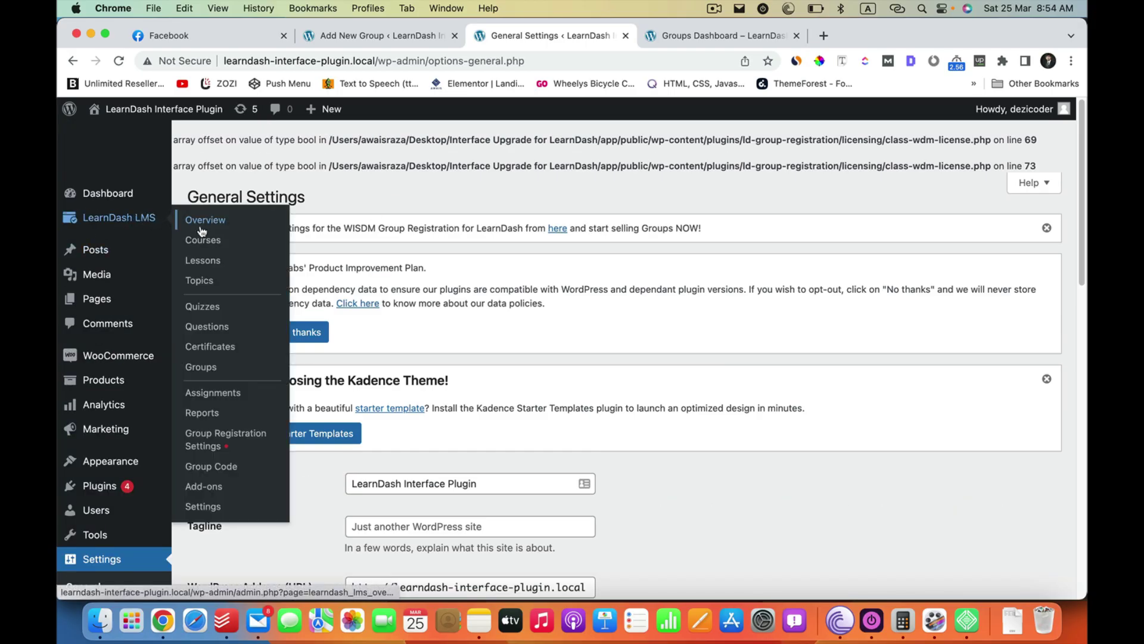
left_click(207, 447)
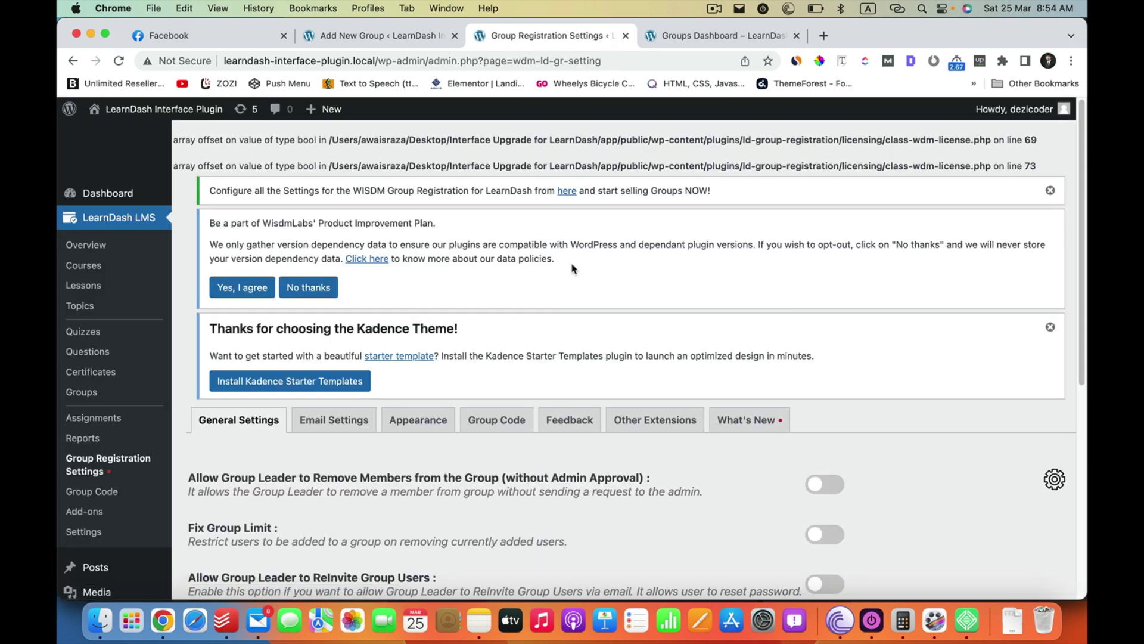
scroll(587, 283, "down", 3)
left_click(495, 280)
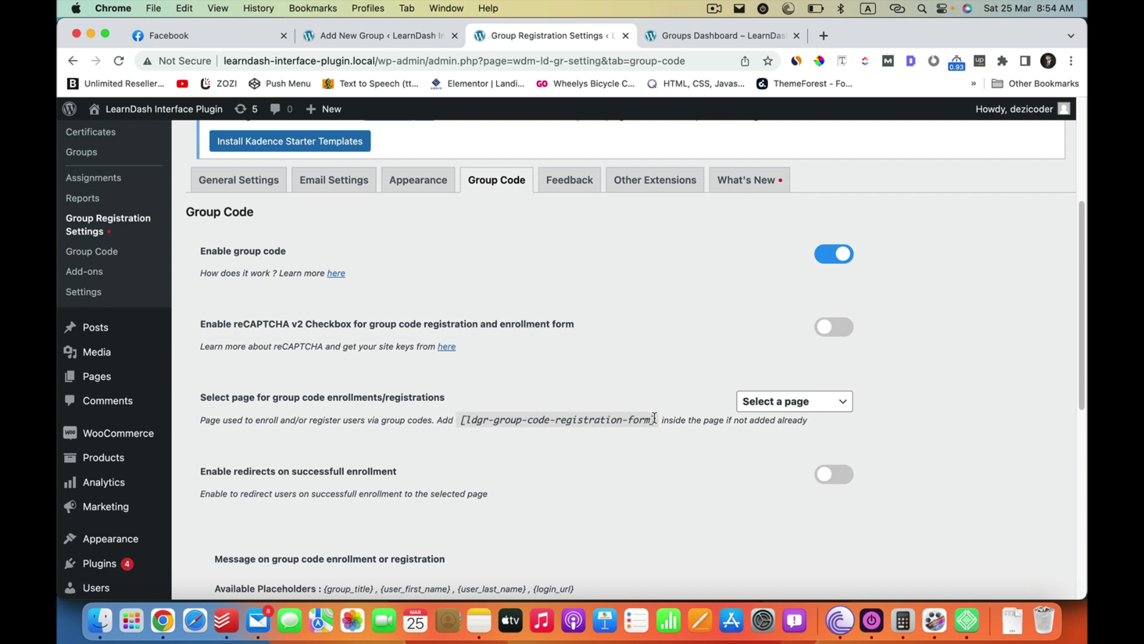
left_click_drag(654, 418, 462, 422)
right_click(464, 421)
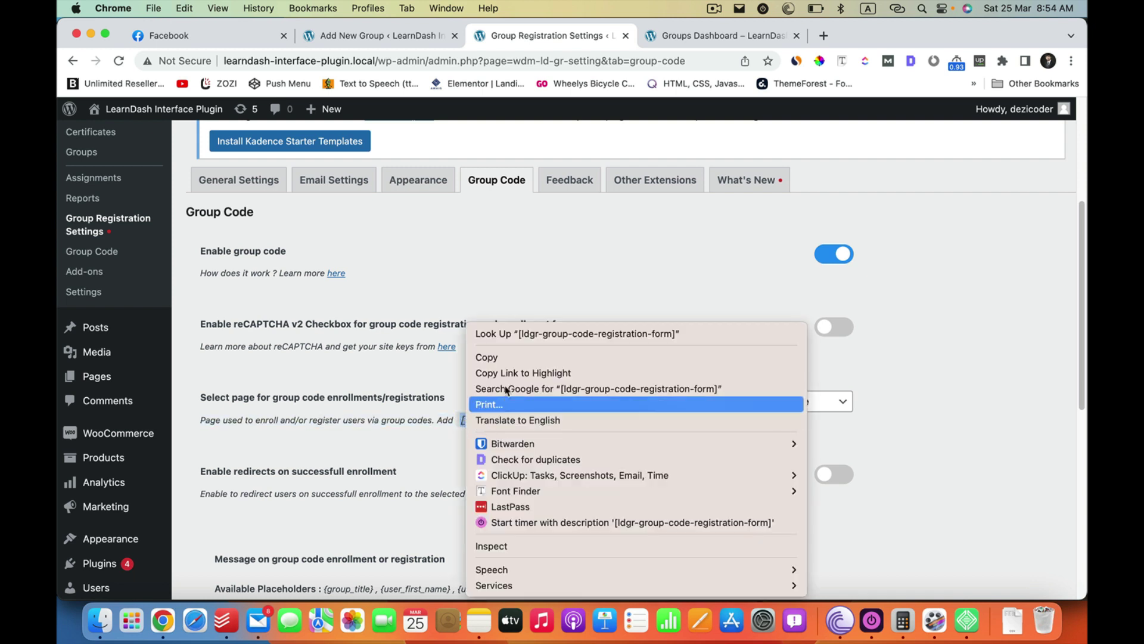
left_click(480, 356)
- Open a blank Add New Page editor in a new tab
scroll(158, 309, "up", 5)
scroll(158, 309, "down", 5)
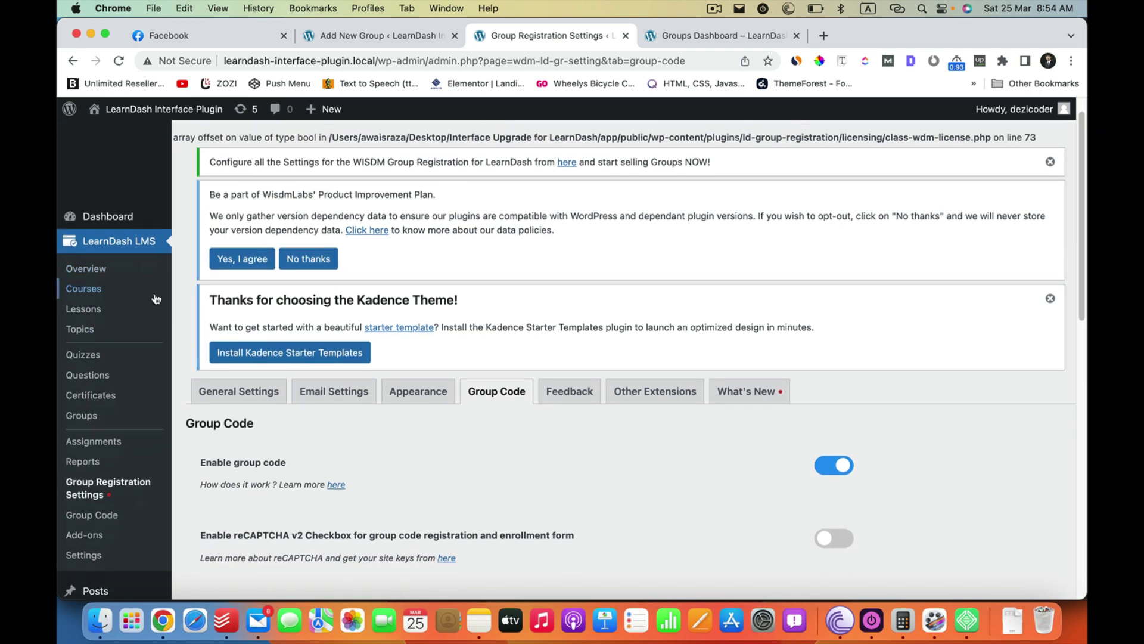
mouse_move(119, 392)
right_click(241, 420)
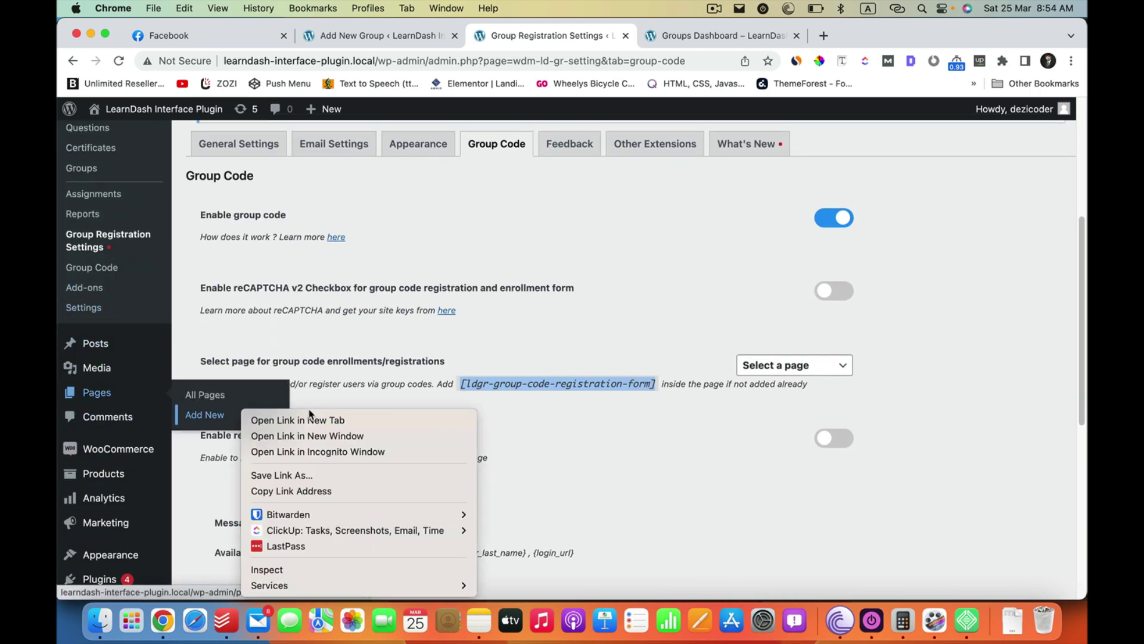
left_click(307, 419)
- Title the new page 'Redeem Code' and clear the shortcode pasted as plain text
left_click(683, 36)
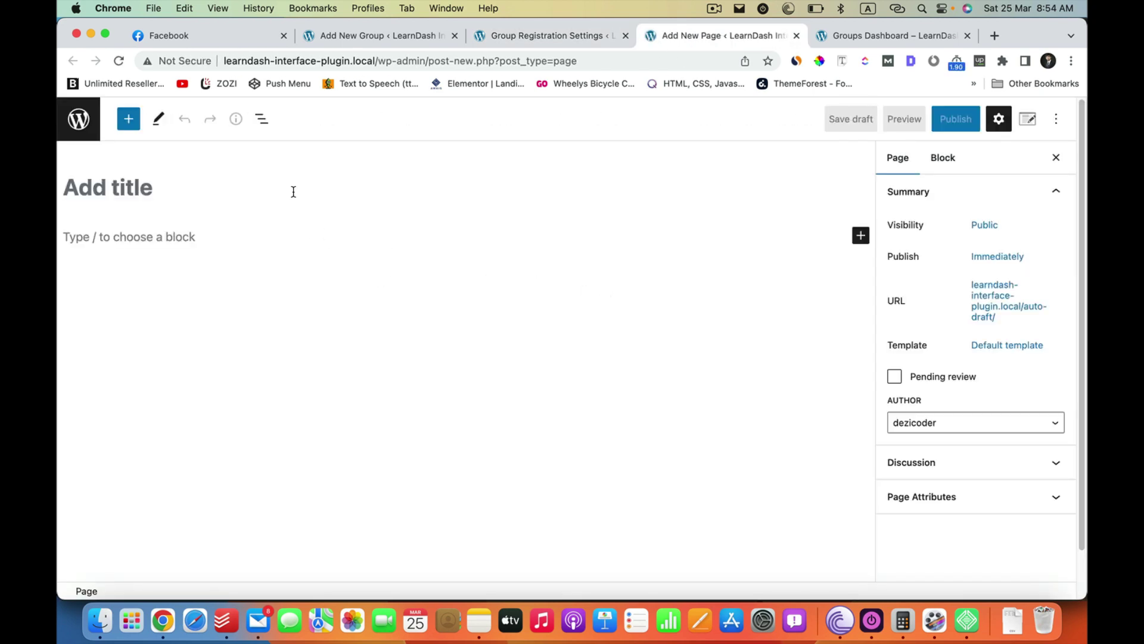
type("Redeem Code")
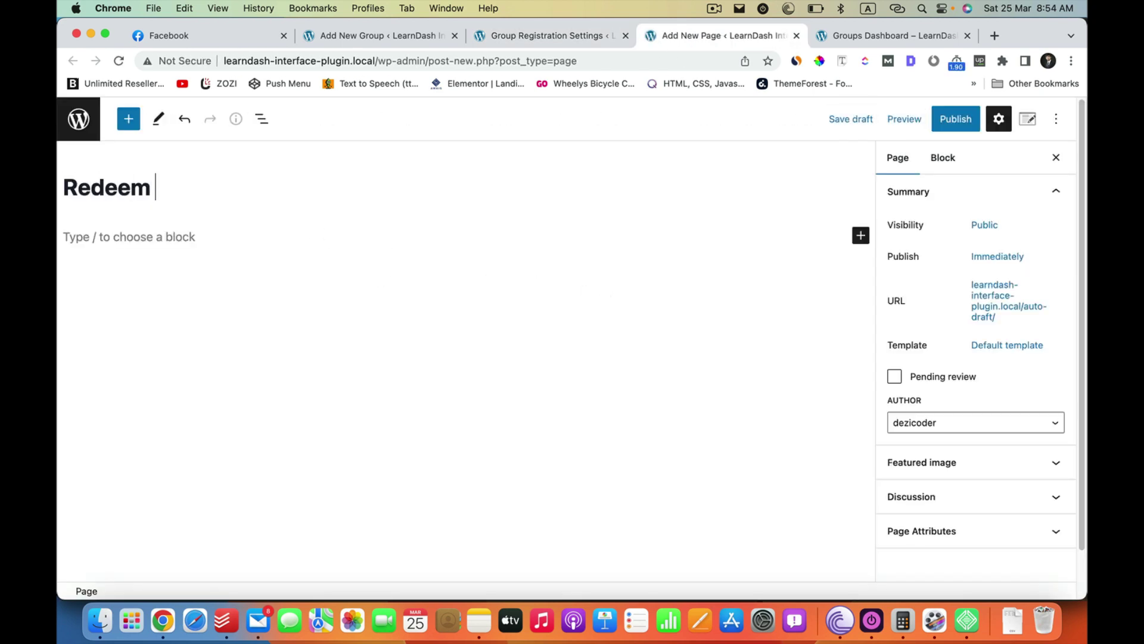
left_click(161, 238)
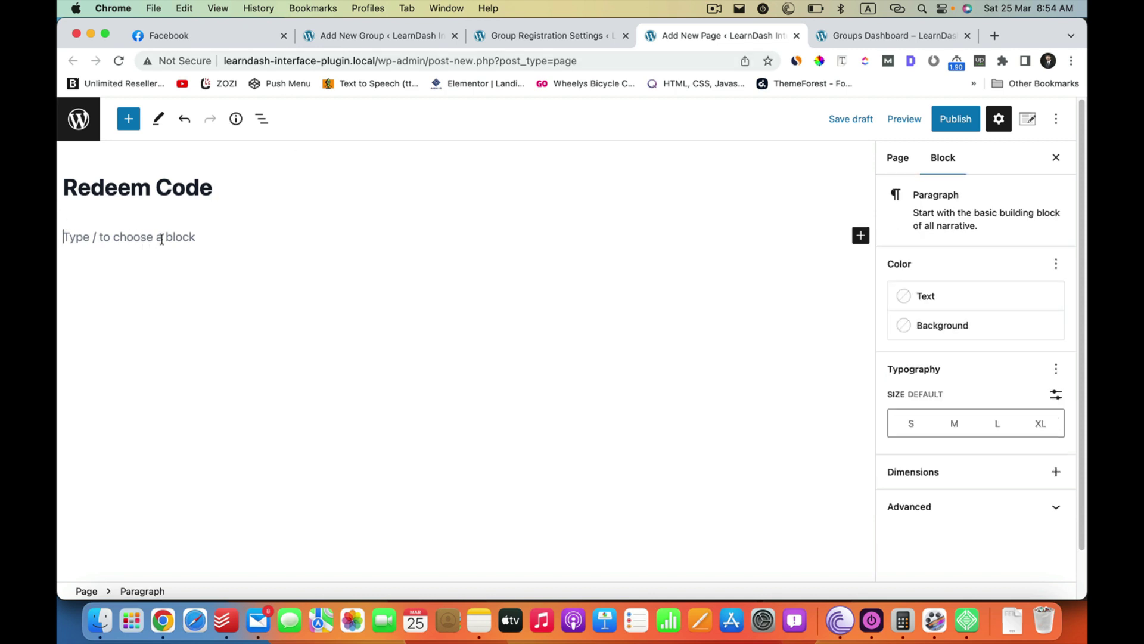
key("super+v")
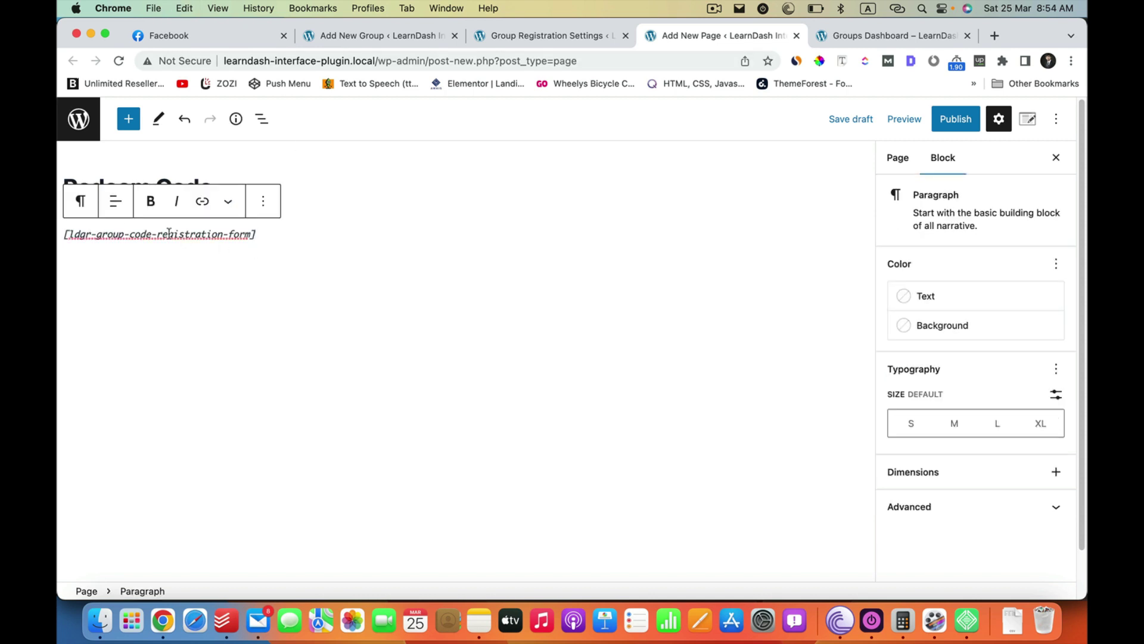
key("super+a")
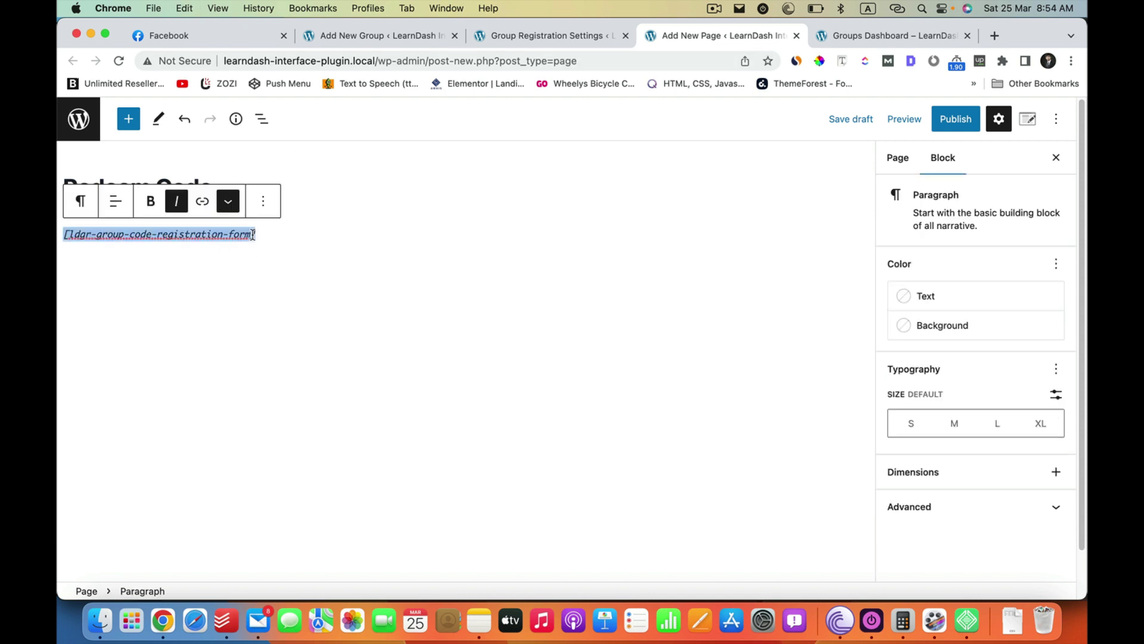
key("BackSpace")
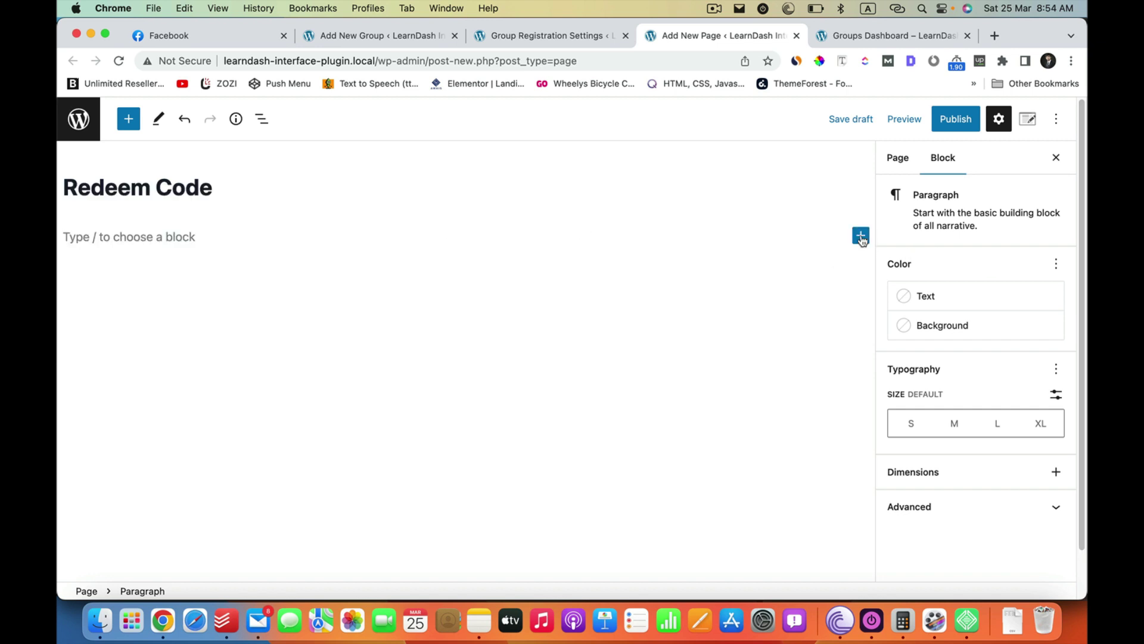
- Add a Shortcode block holding [ldgr-group-code-registration-form] and publish the page
left_click(860, 236)
type("sh")
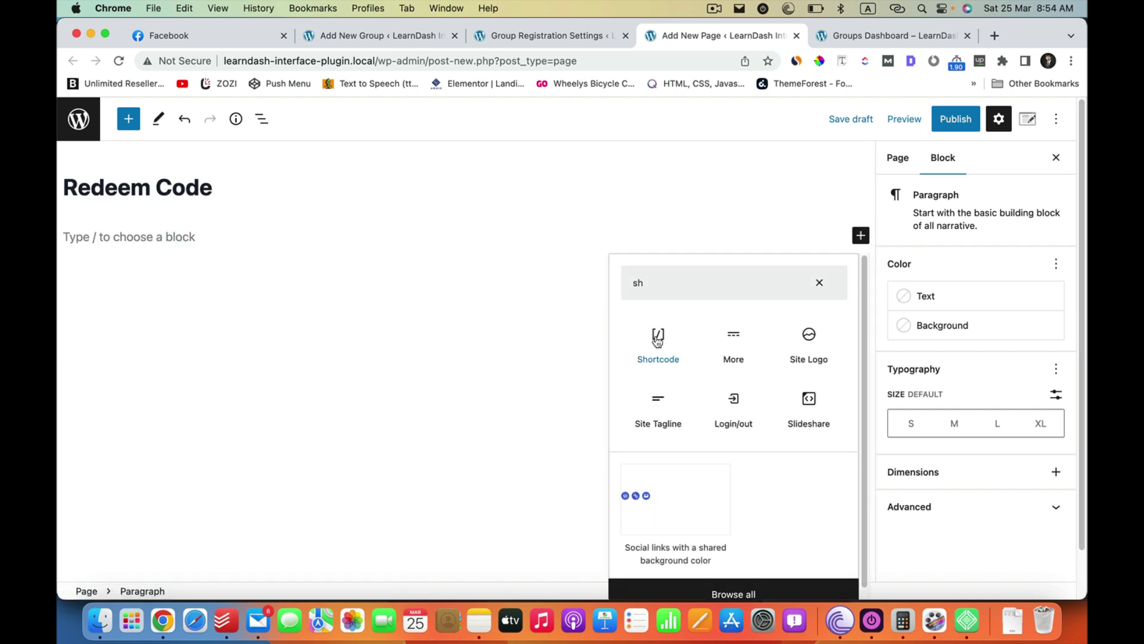
left_click(658, 343)
key("super+v")
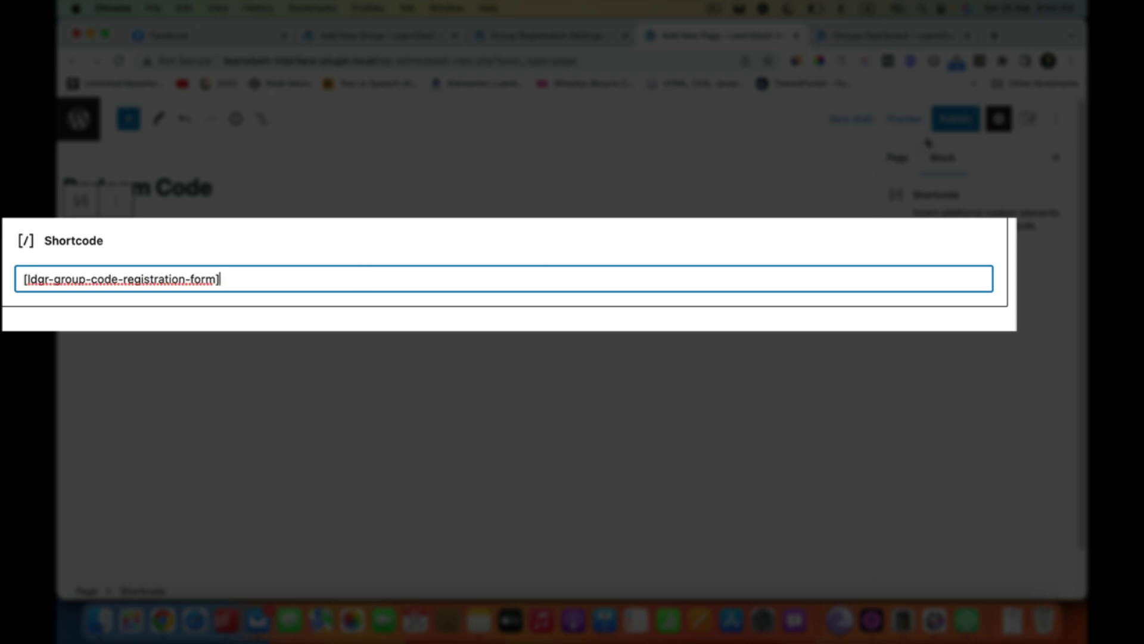
left_click(956, 119)
left_click(924, 118)
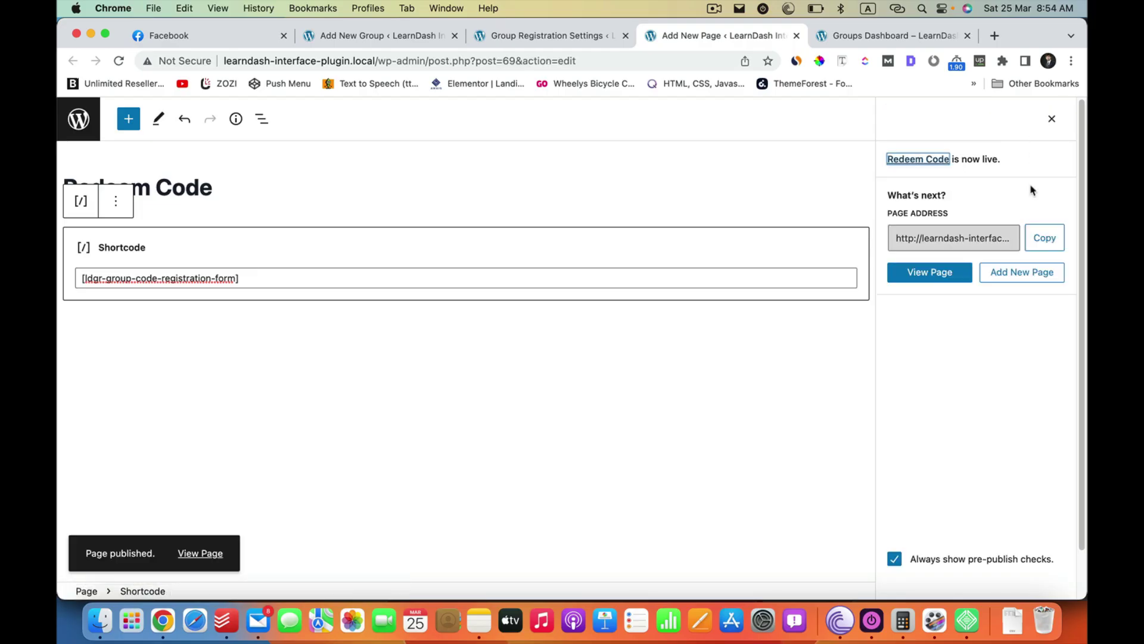
right_click(911, 275)
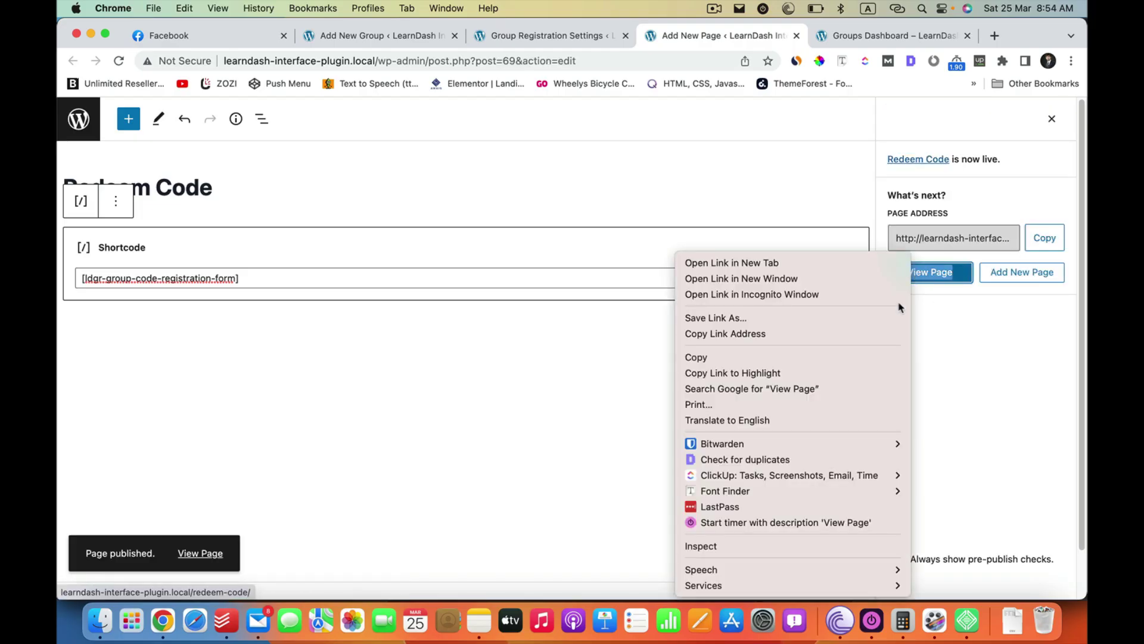
- Open the published Redeem Code page in an Incognito window and check its registration fields
left_click(745, 294)
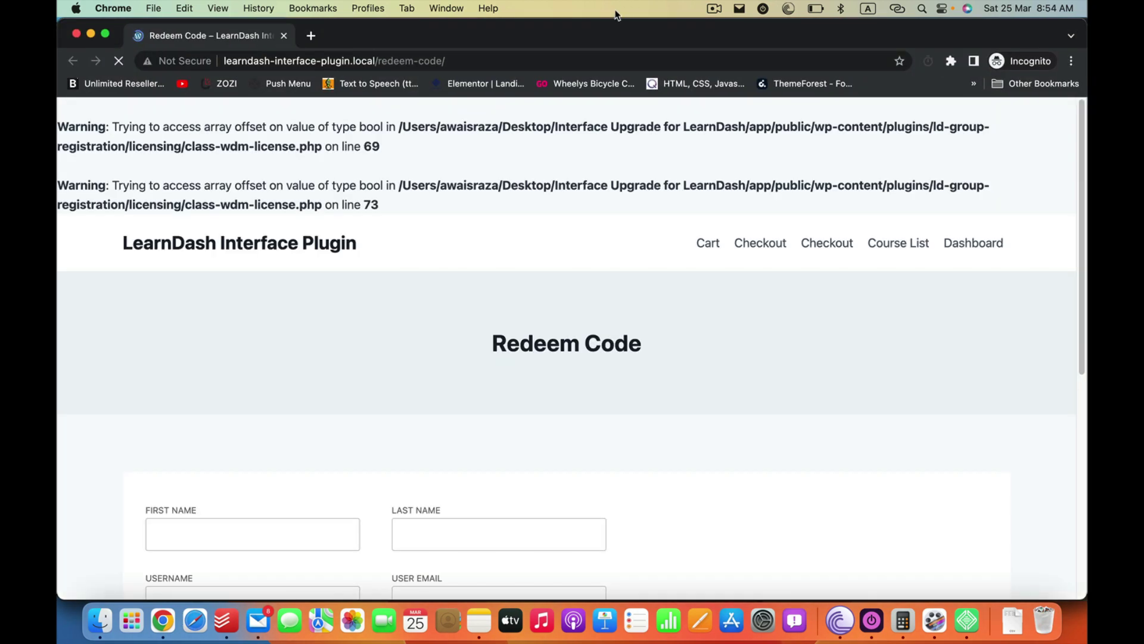
scroll(464, 366, "down", 5)
left_click(242, 273)
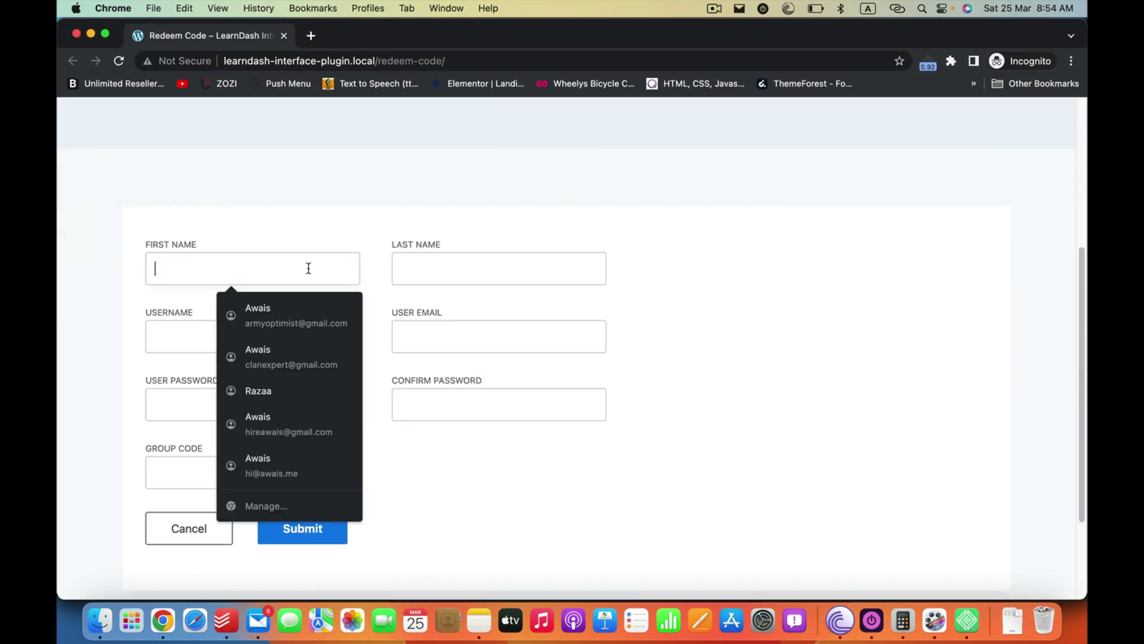
left_click(468, 277)
left_click(247, 337)
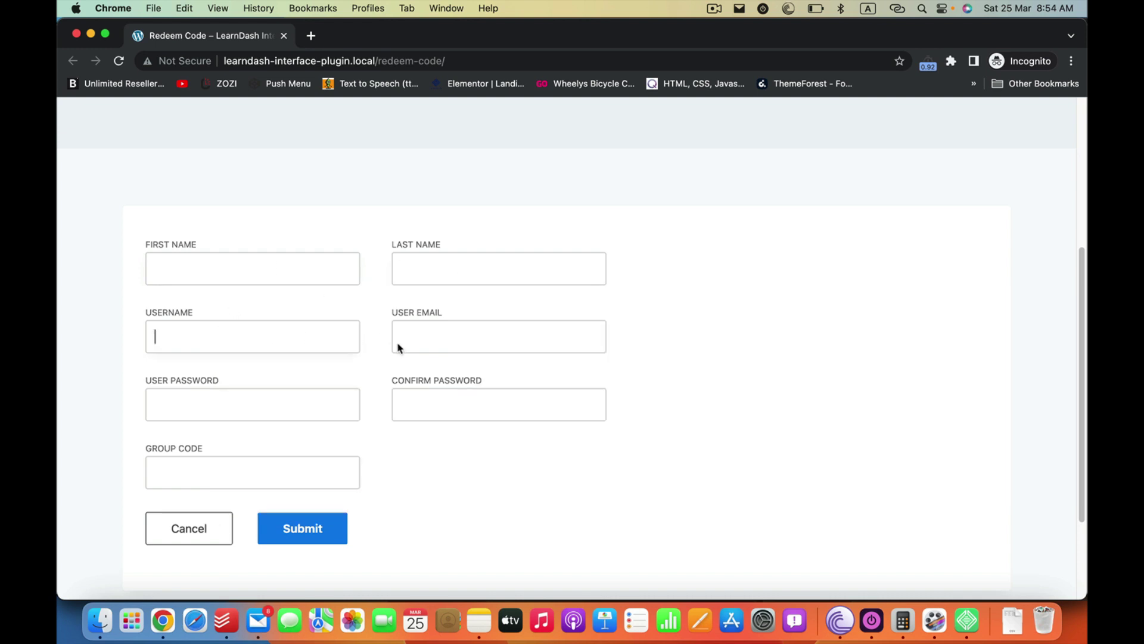
left_click(398, 346)
left_click(234, 393)
- Make the private window full screen, then return to the WordPress window
left_click(106, 33)
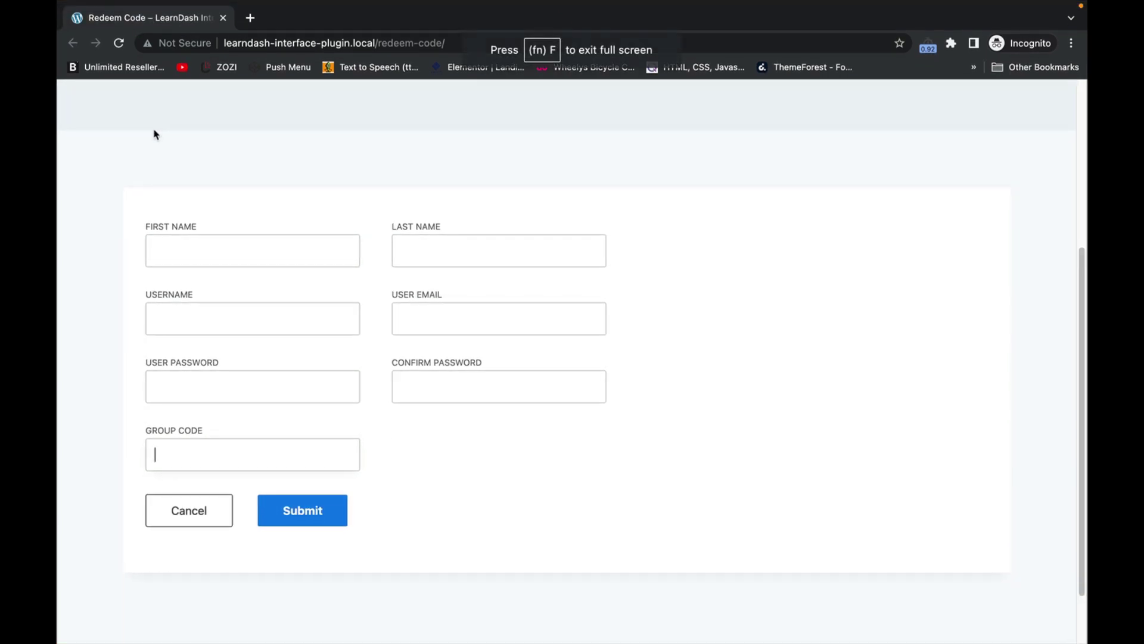
key("ctrl+Left")
key("ctrl+Right")
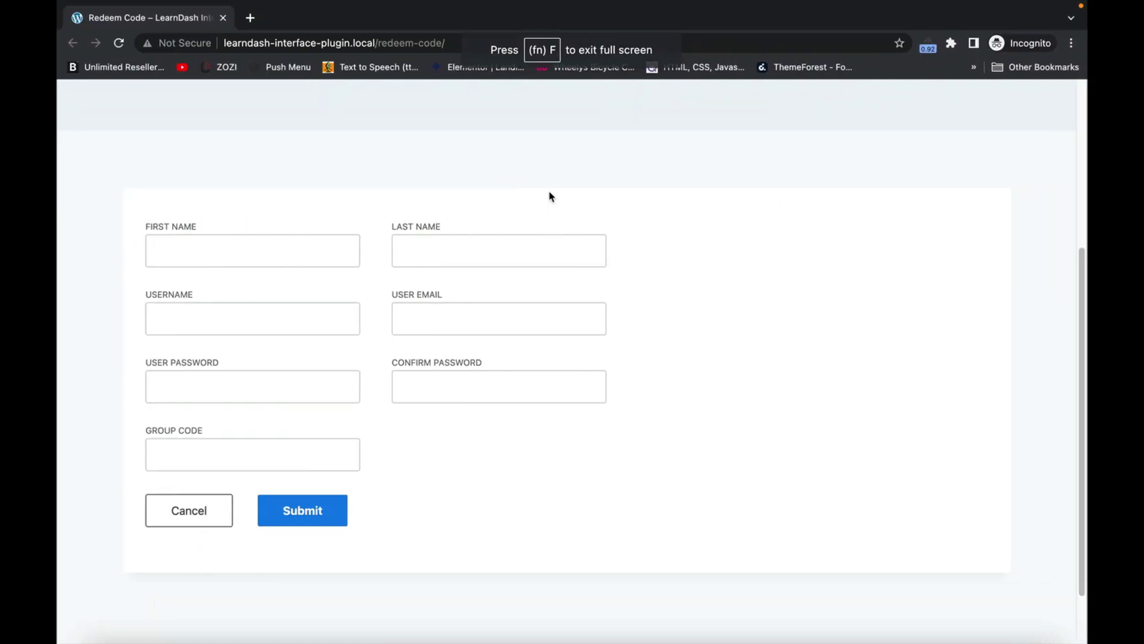
key("ctrl+Left")
- Go to Makro's Group Code section on the Groups Dashboard and start a new group code
key("ctrl+Tab")
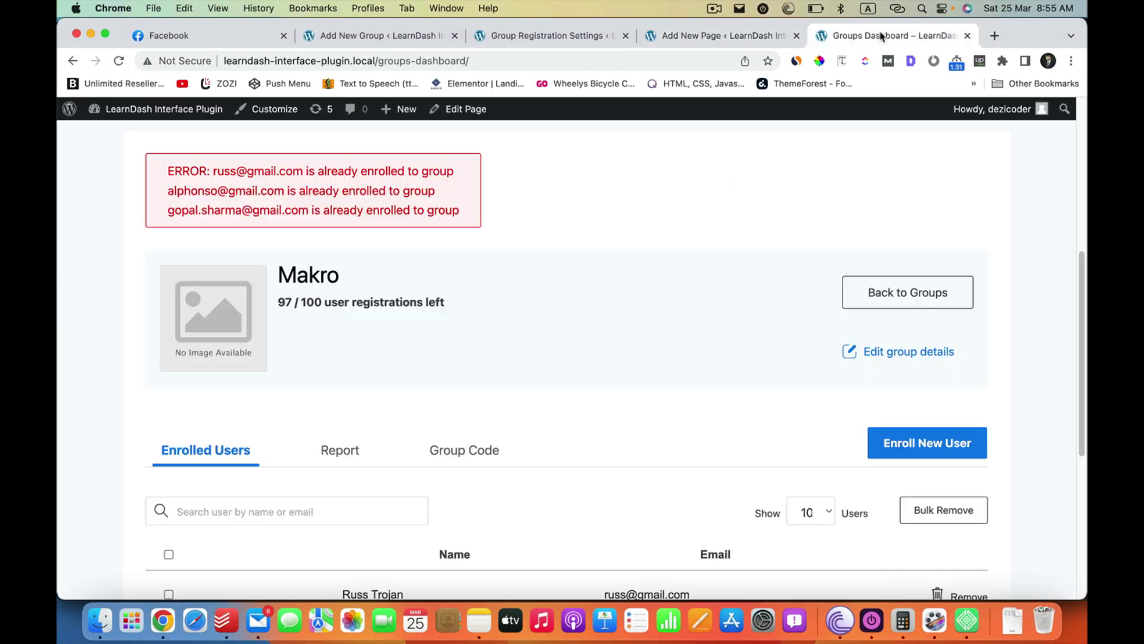
scroll(572, 251, "down", 5)
scroll(608, 268, "up", 4)
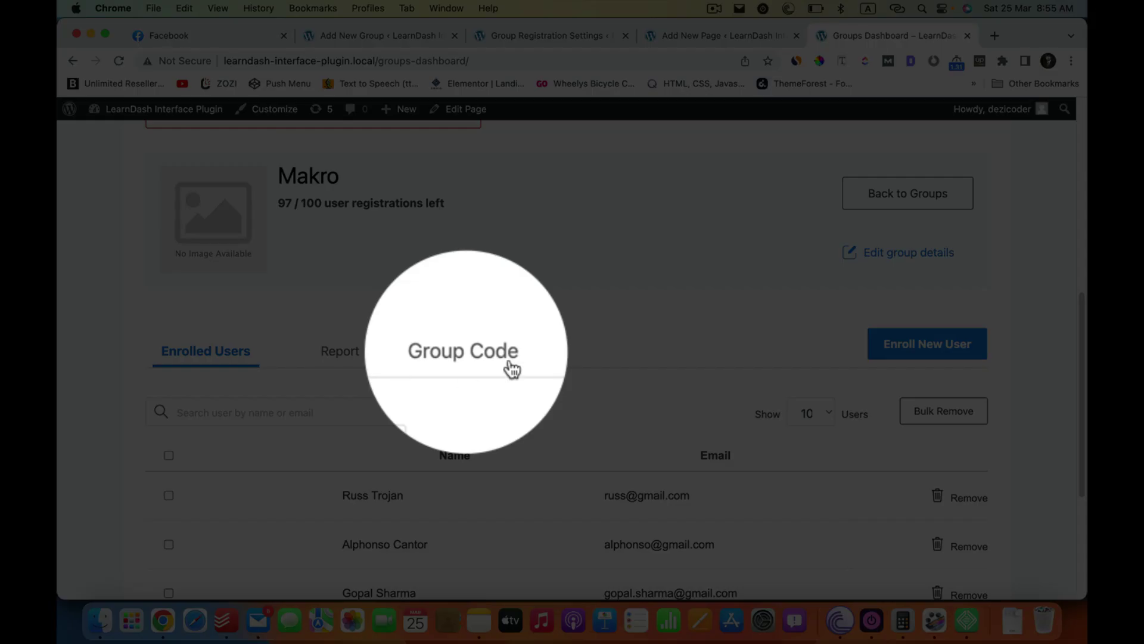
left_click(471, 352)
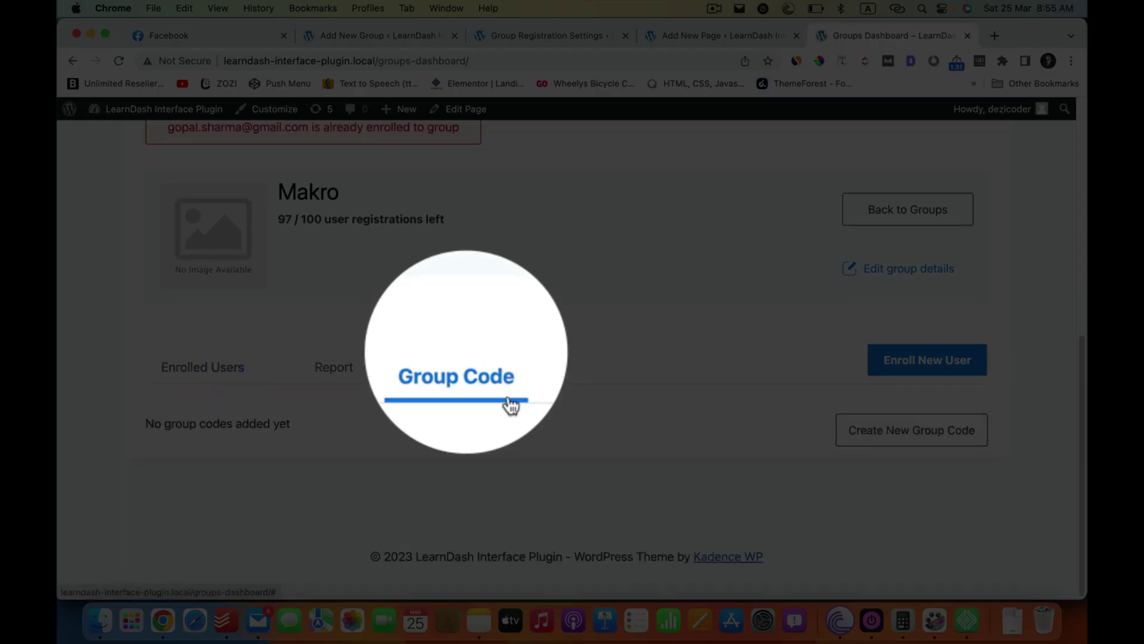
left_click(922, 432)
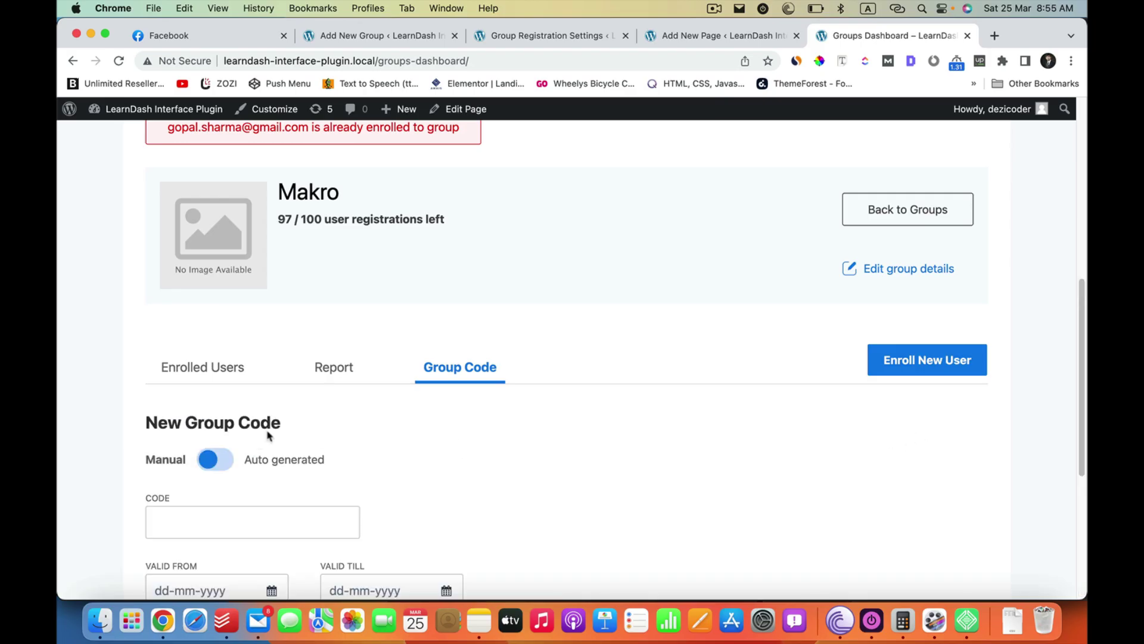
scroll(280, 424, "down", 2)
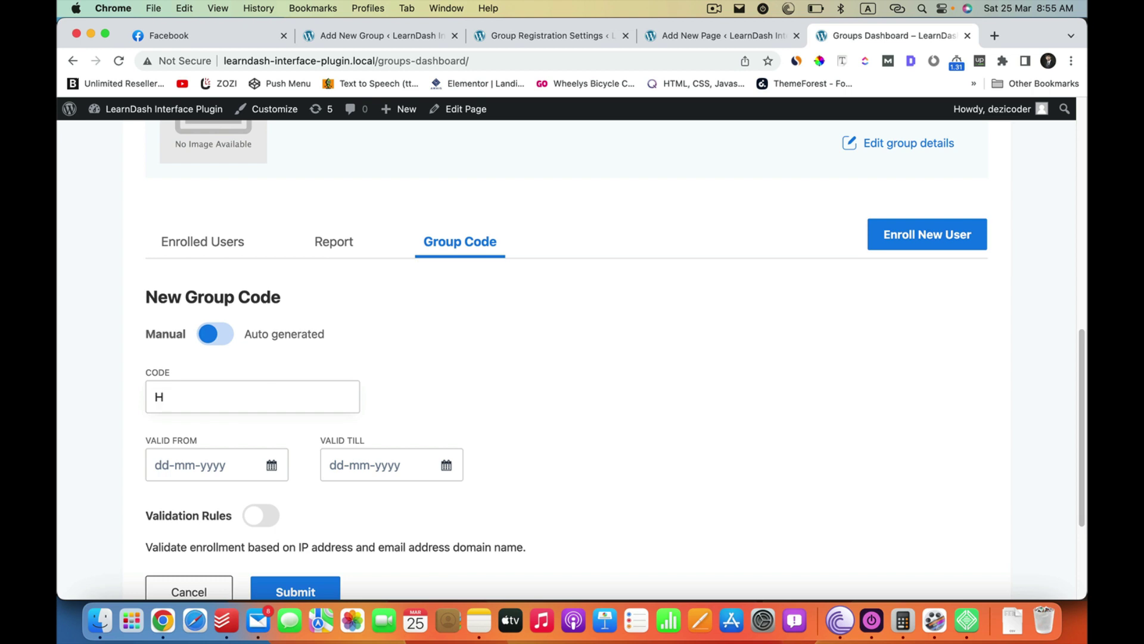
scroll(366, 398, "down", 2)
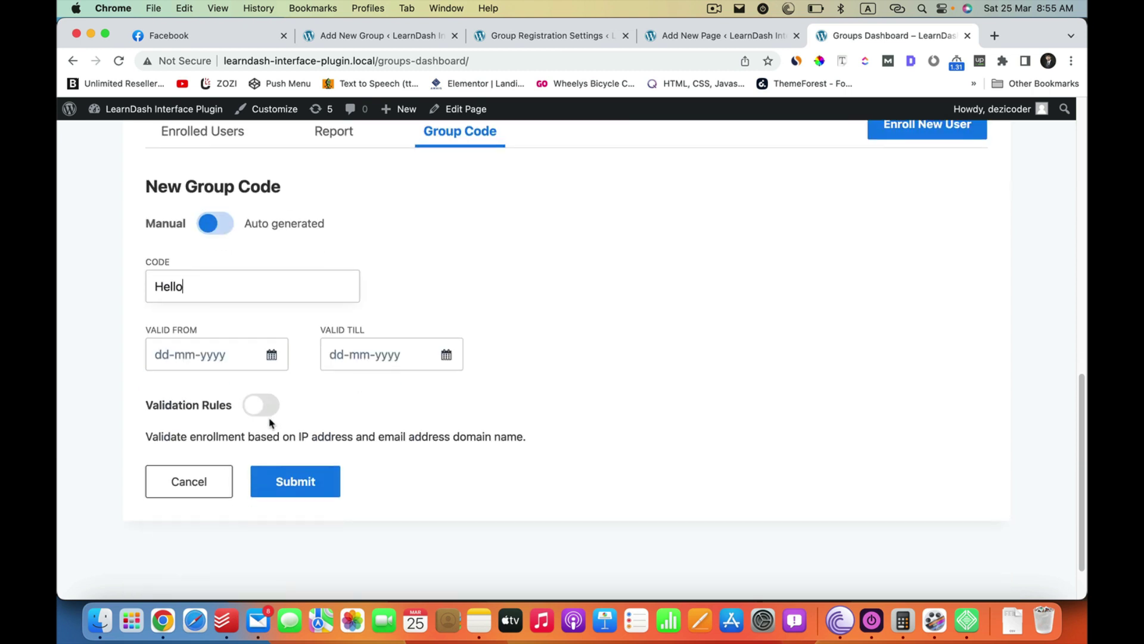
left_click(218, 354)
left_click(306, 498)
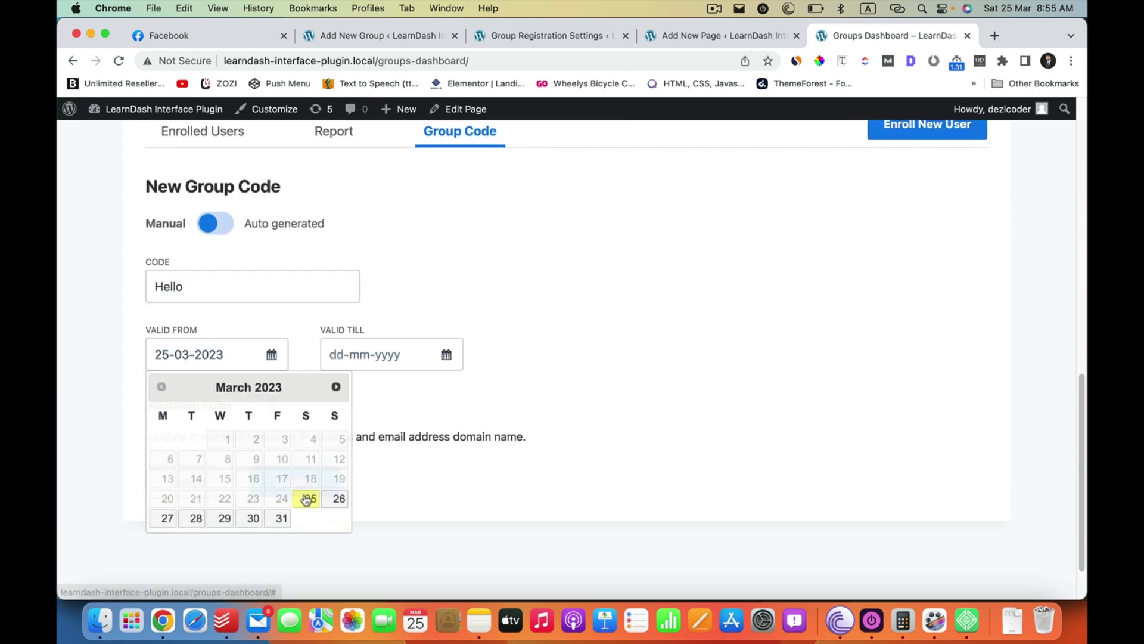
left_click(388, 362)
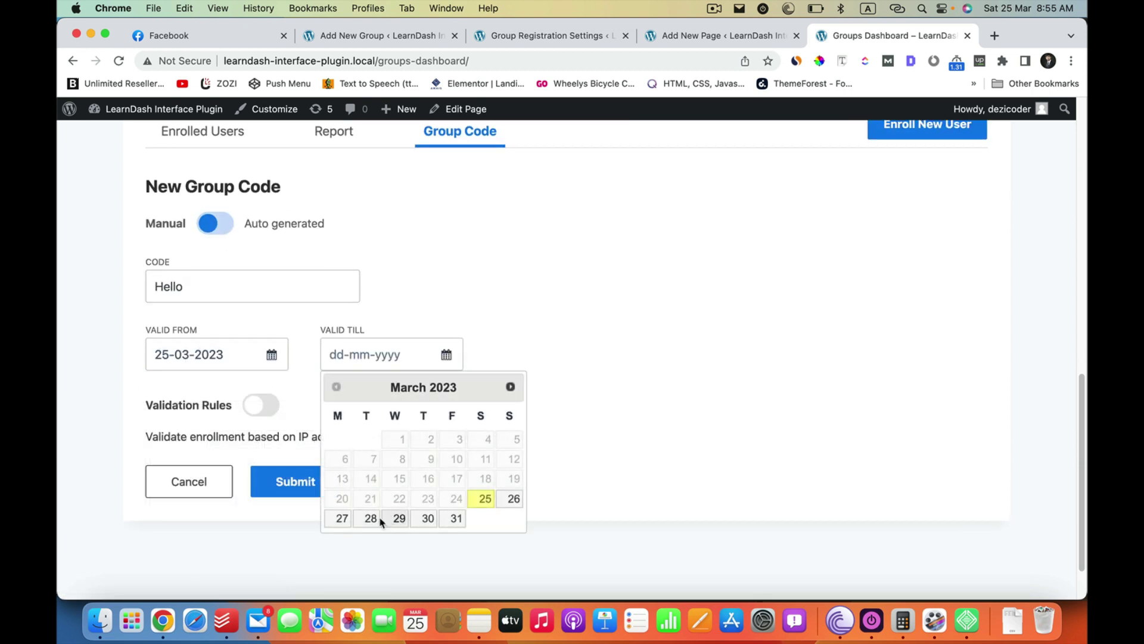
left_click(374, 518)
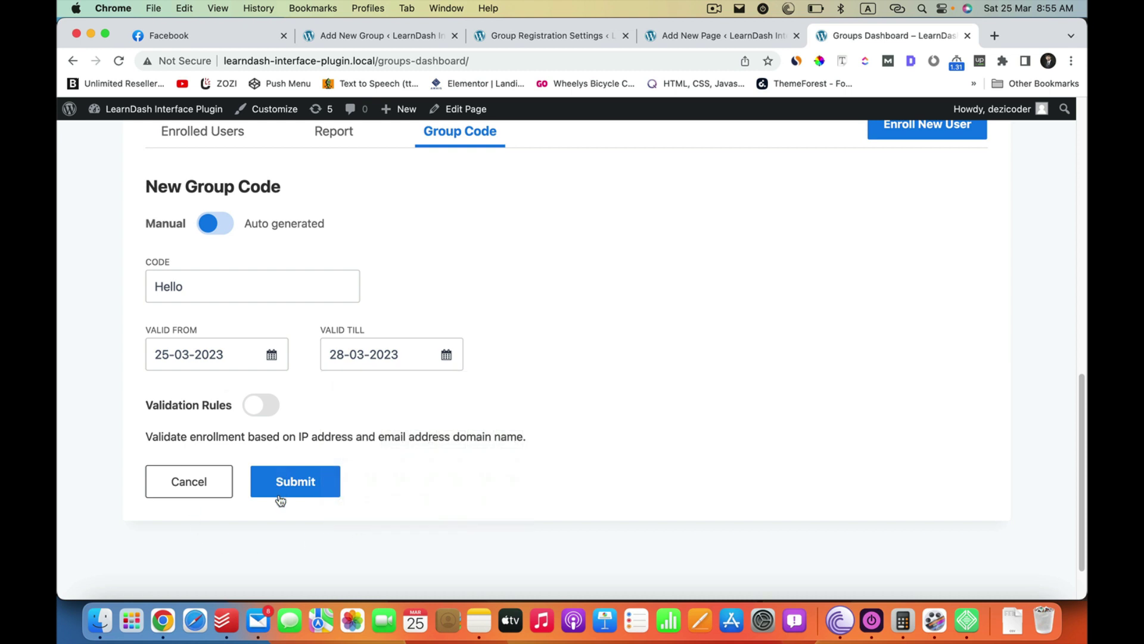
double_click(248, 289)
left_click(319, 482)
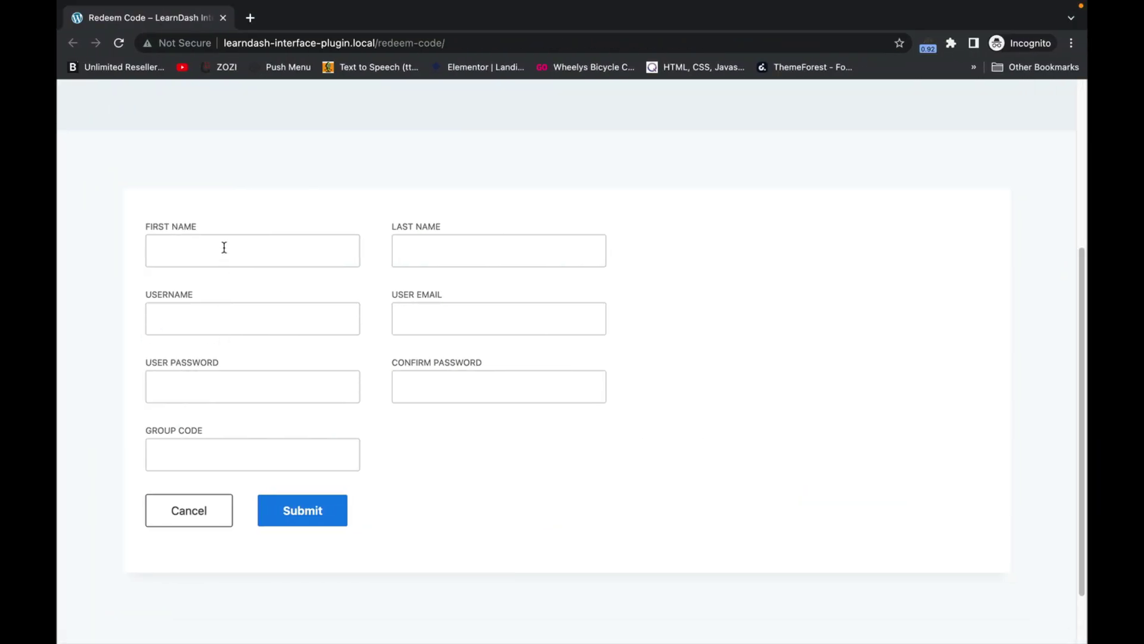
- Fill the Redeem Code form with saved details, a username, a password and code Hello, then submit
left_click(225, 248)
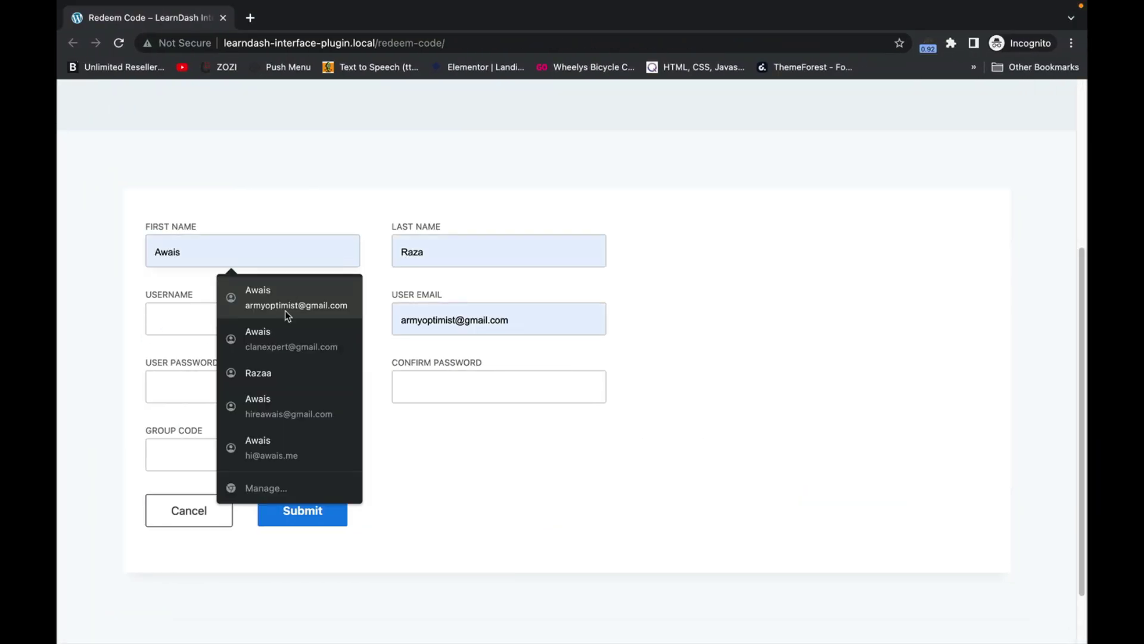
left_click(288, 310)
left_click(222, 314)
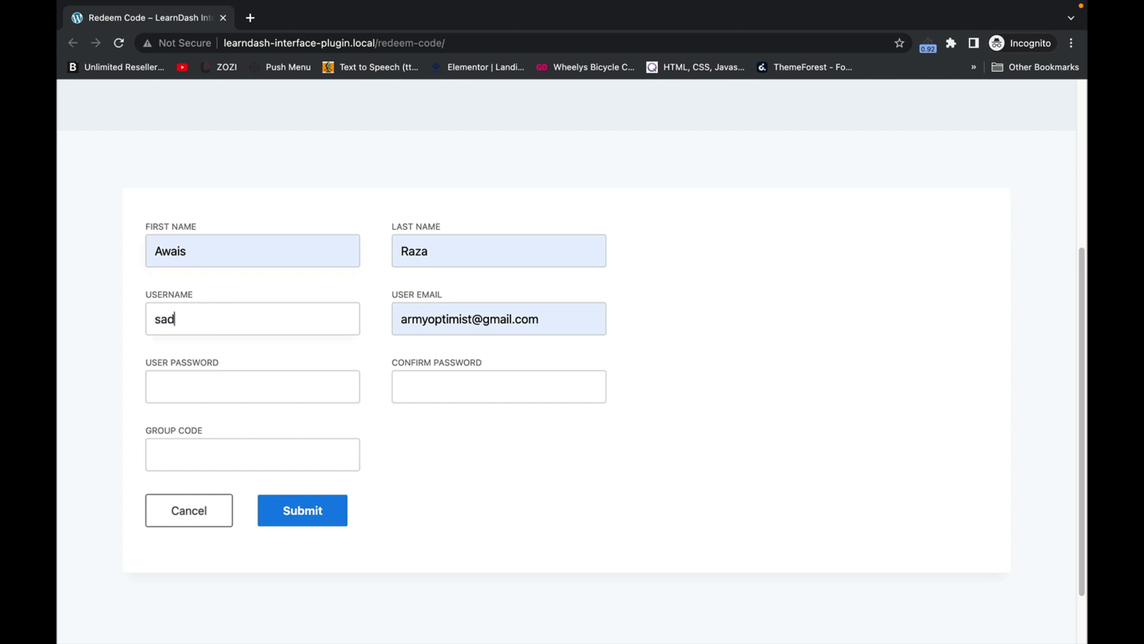
left_click(221, 384)
type("1")
key("Tab")
type("Hello")
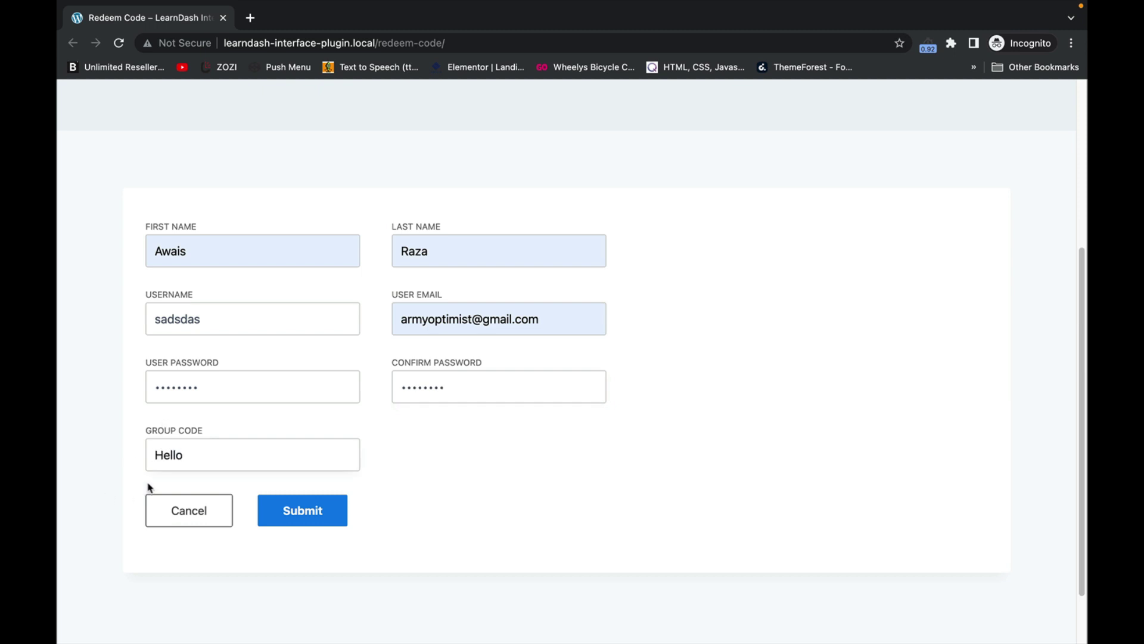
left_click(318, 513)
scroll(520, 540, "down", 1)
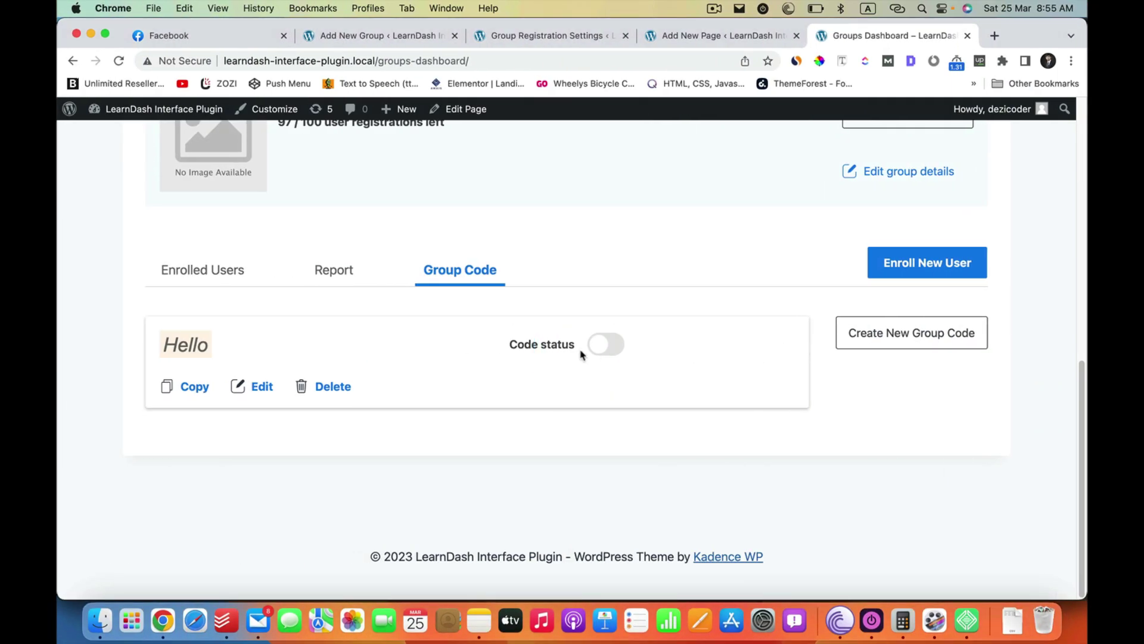
- Switch the Hello code's status on in the dashboard and resubmit the form
left_click(597, 349)
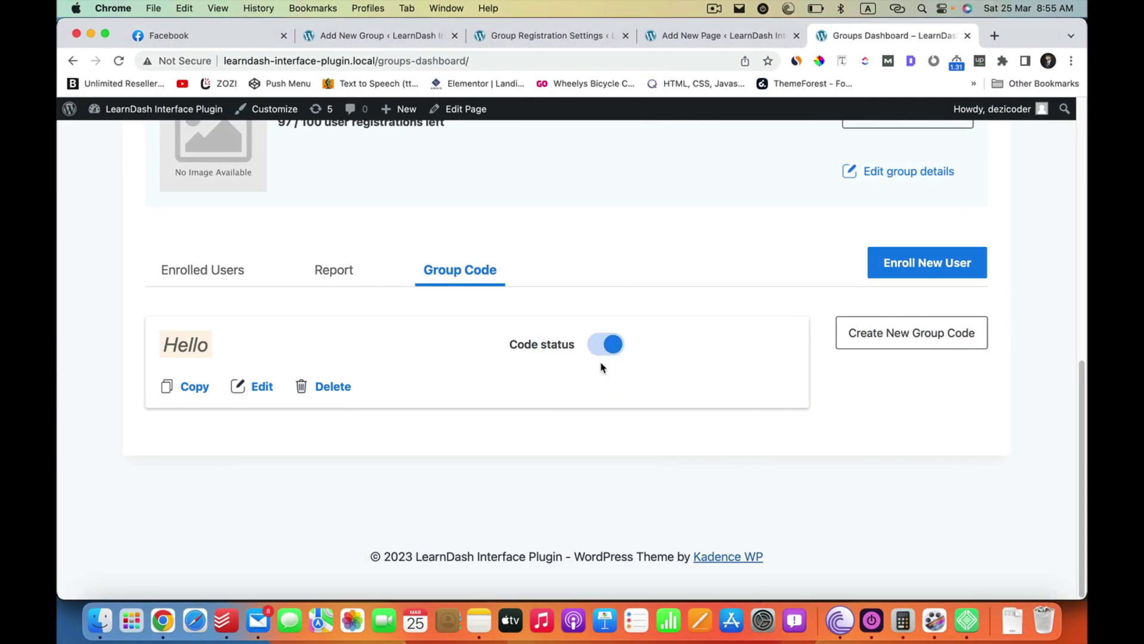
left_click(608, 351)
left_click(597, 349)
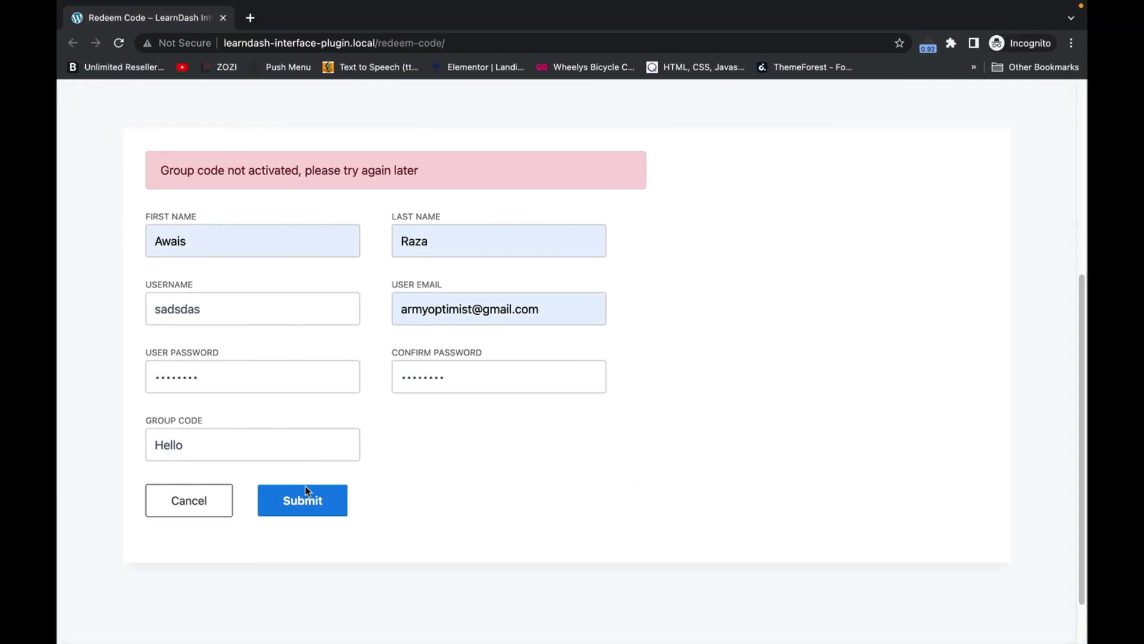
left_click(302, 500)
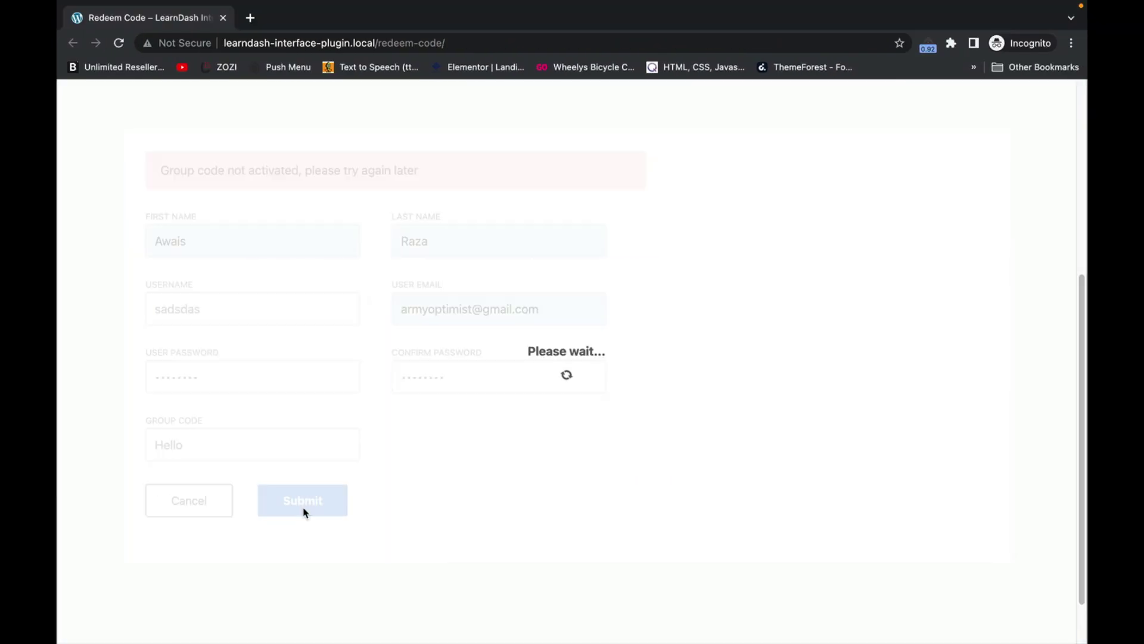
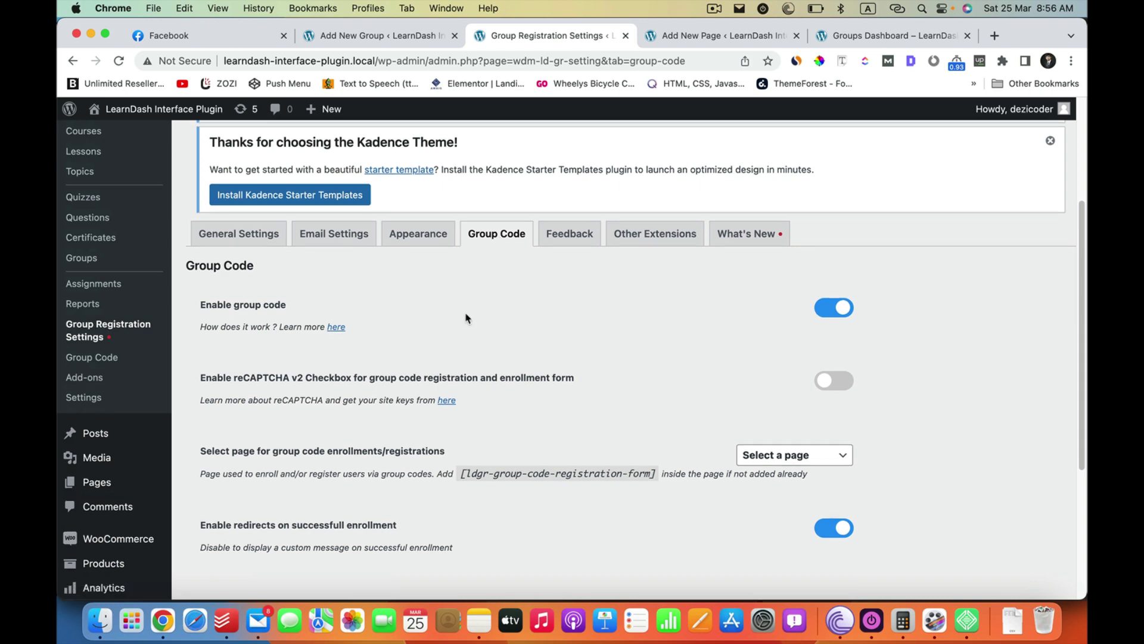
- Check which pages are offered as redirect target, closing the list without choosing one
scroll(468, 319, "down", 5)
left_click(803, 381)
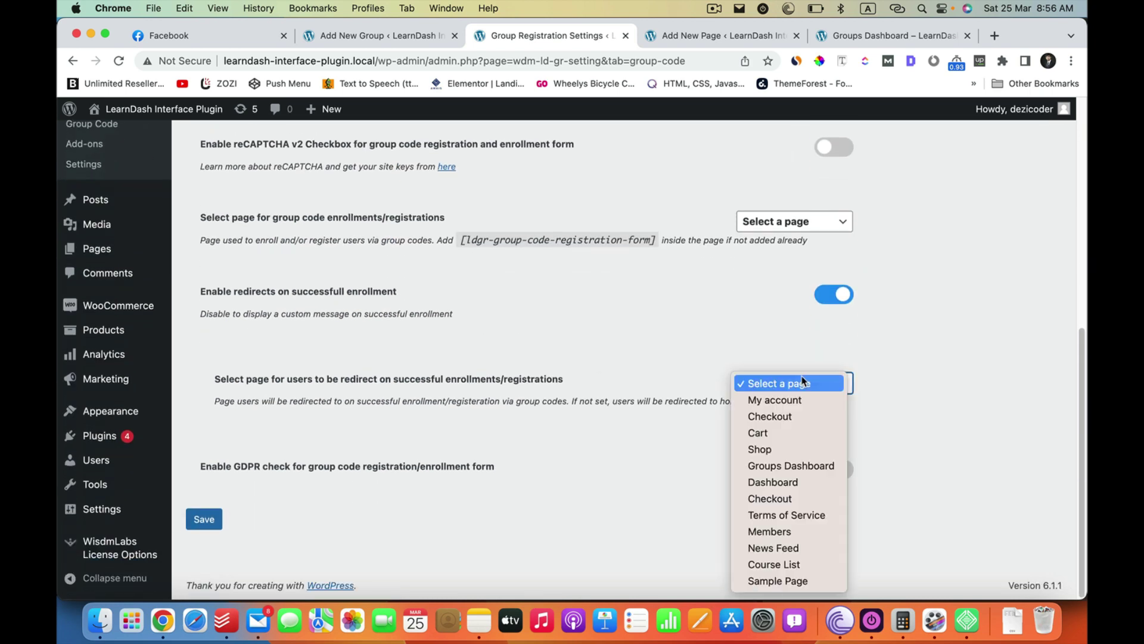
left_click(669, 340)
scroll(668, 341, "up", 7)
scroll(148, 358, "down", 5)
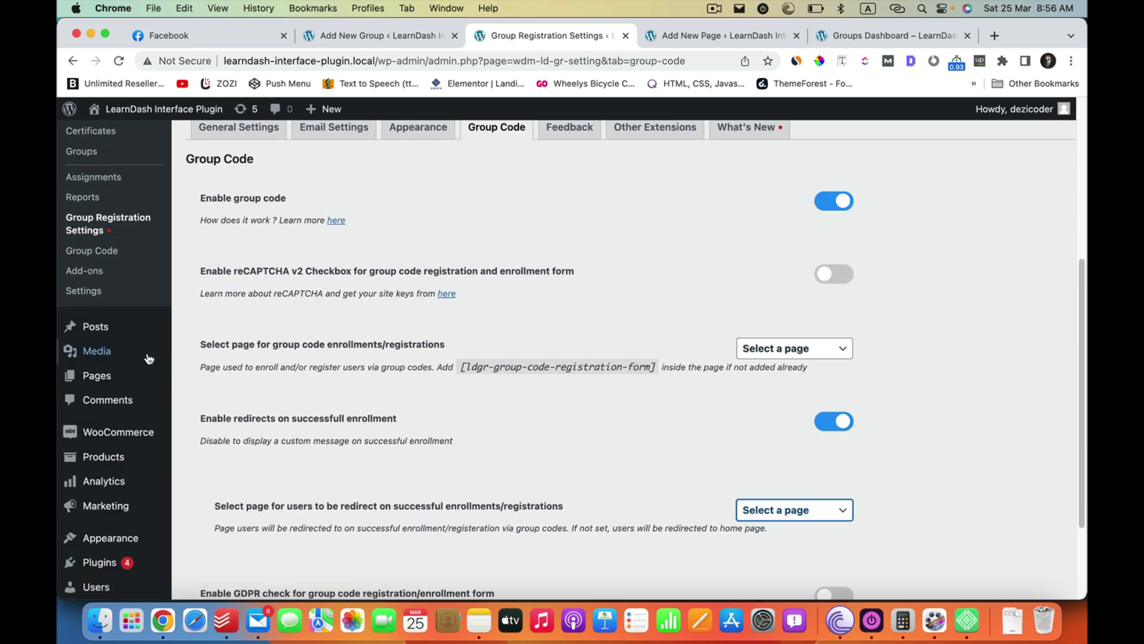
- Open the Add New Page editor in a separate browser tab
mouse_move(113, 376)
right_click(228, 395)
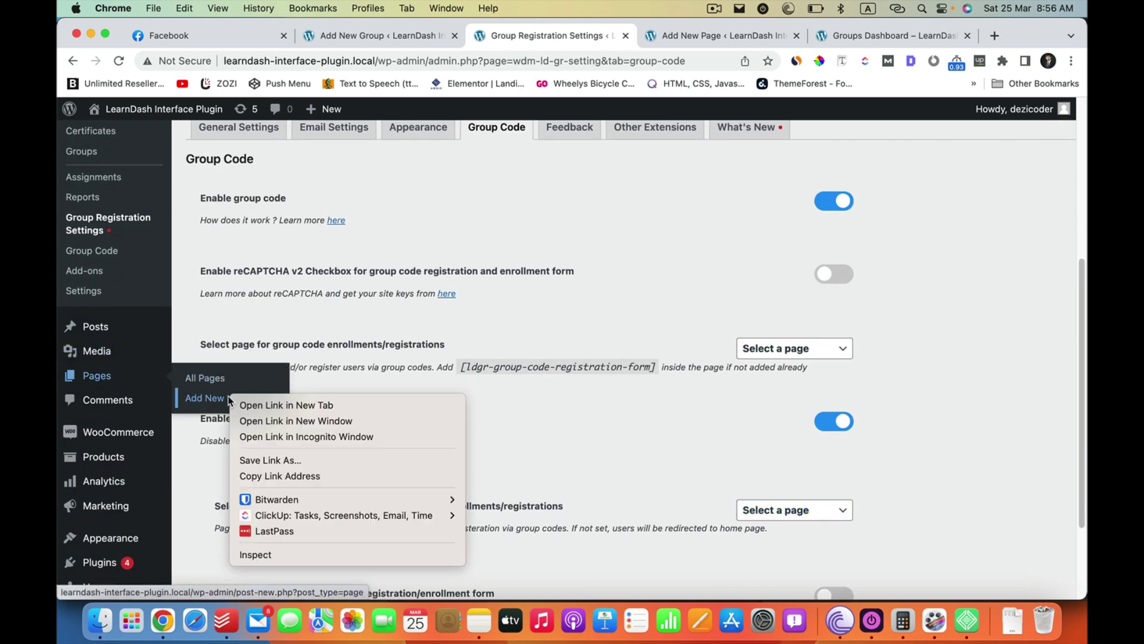
left_click(266, 405)
- Title the new page 'Thank you' and add the paragraph thanking users and asking them to check their email
key("ctrl+Tab")
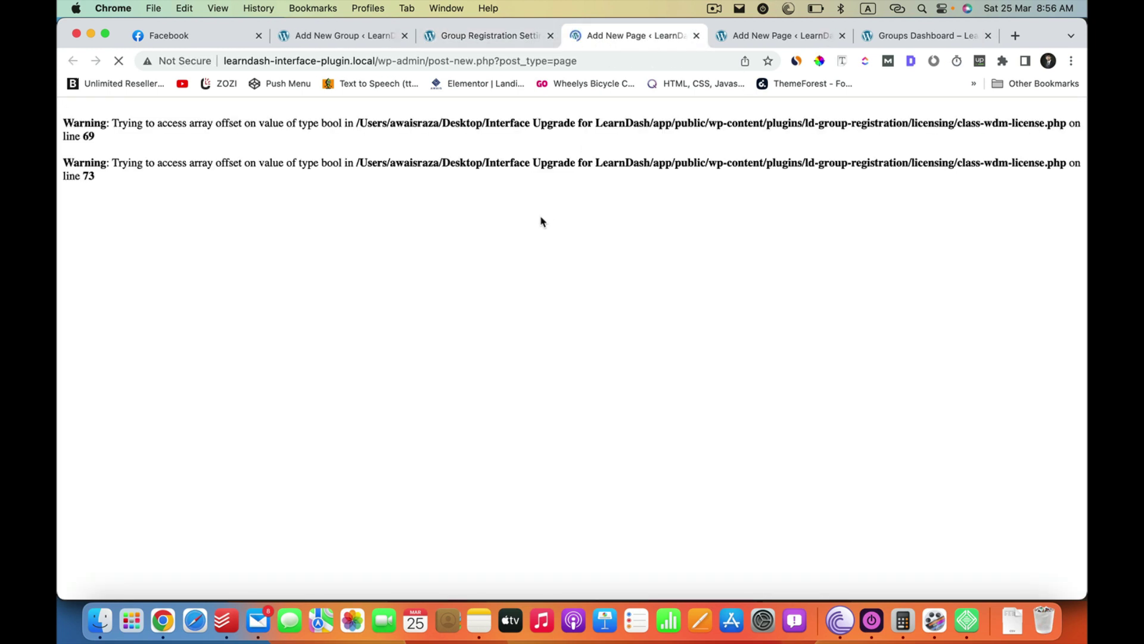
type("T")
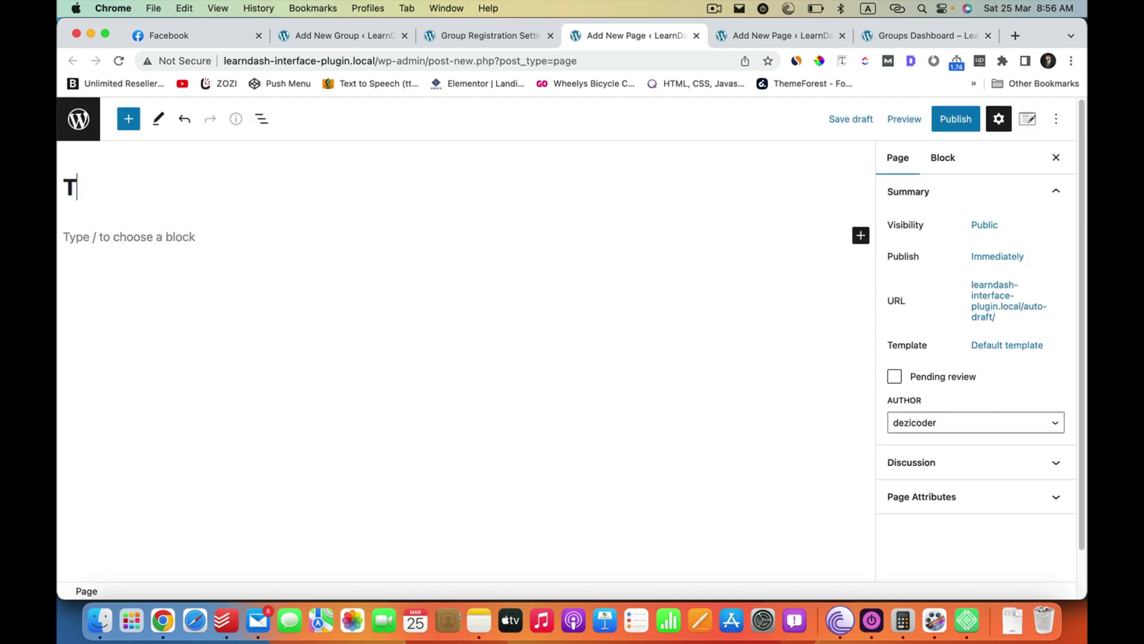
type("hank you")
left_click(136, 238)
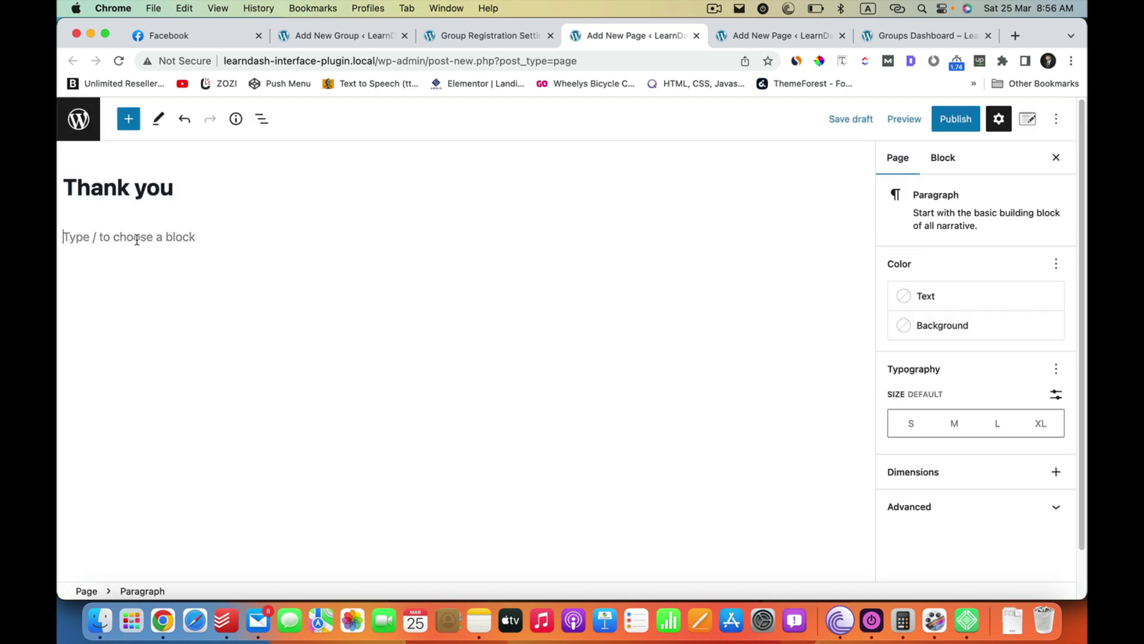
type("Thank you ve")
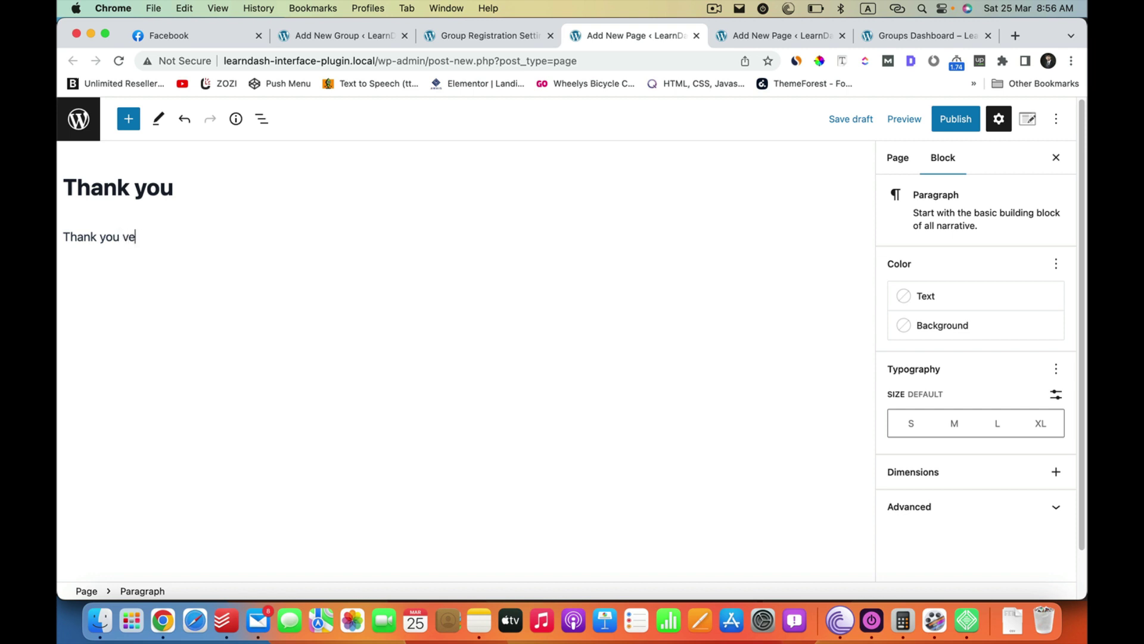
type("ry much for enrolling")
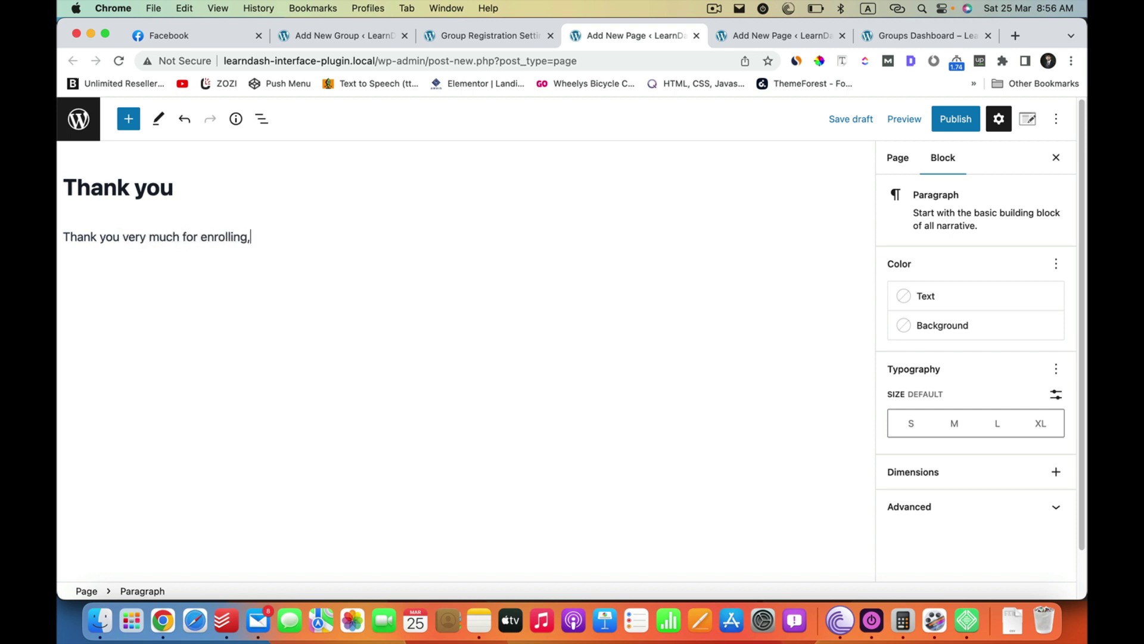
type(", please check your email for fur")
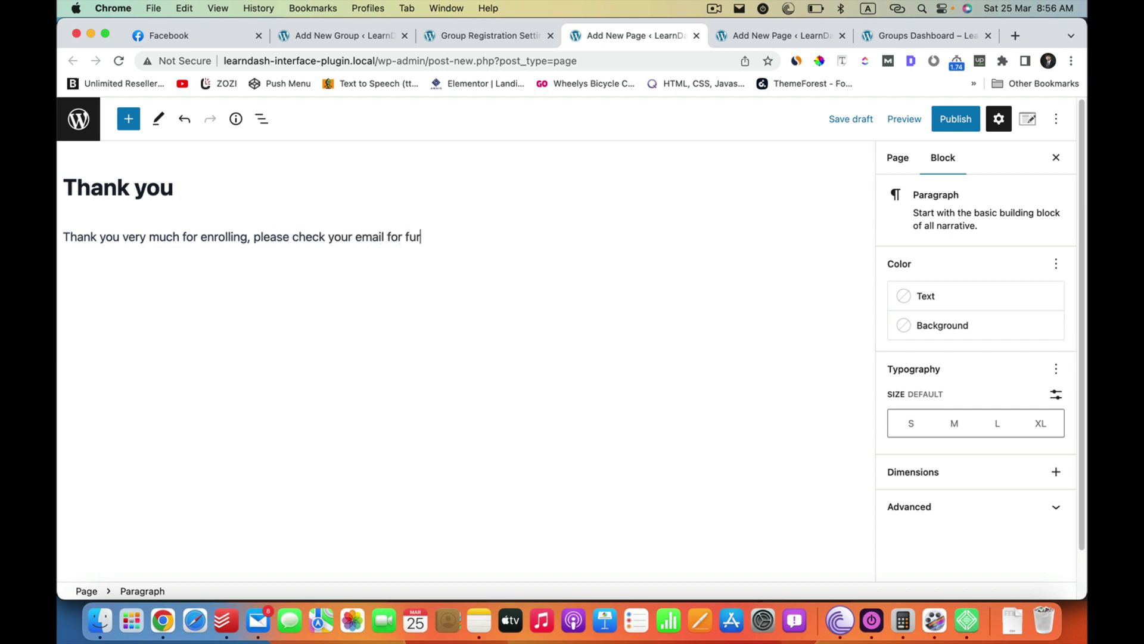
type("ther instructiosns.")
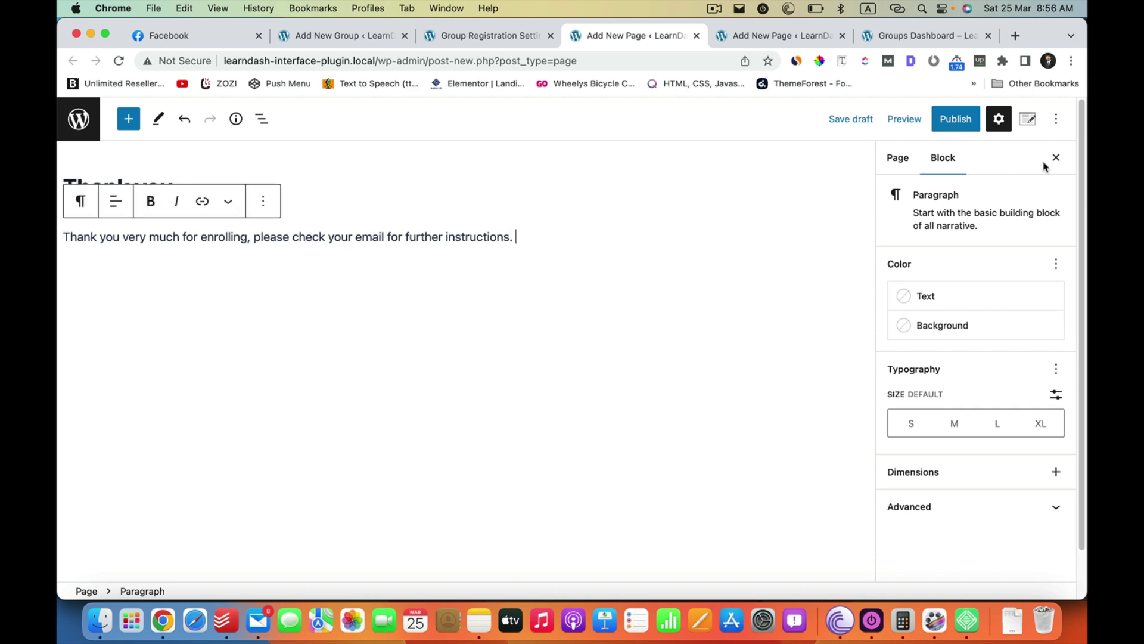
- Publish the Thank you page and confirm the pre-publish check
left_click(956, 123)
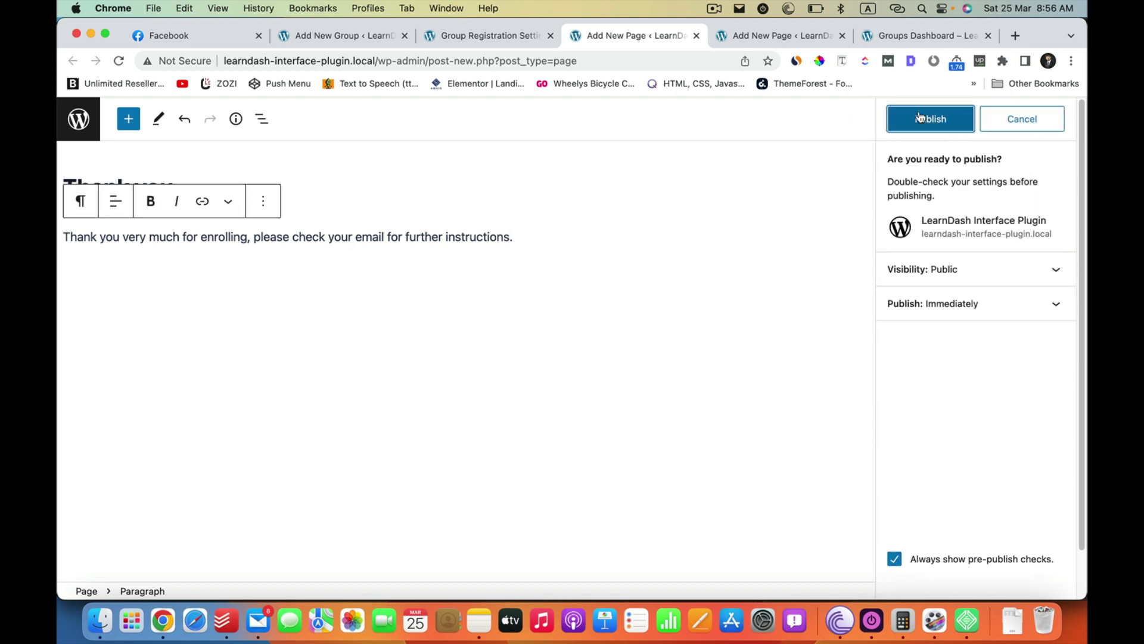
left_click(953, 121)
left_click(449, 37)
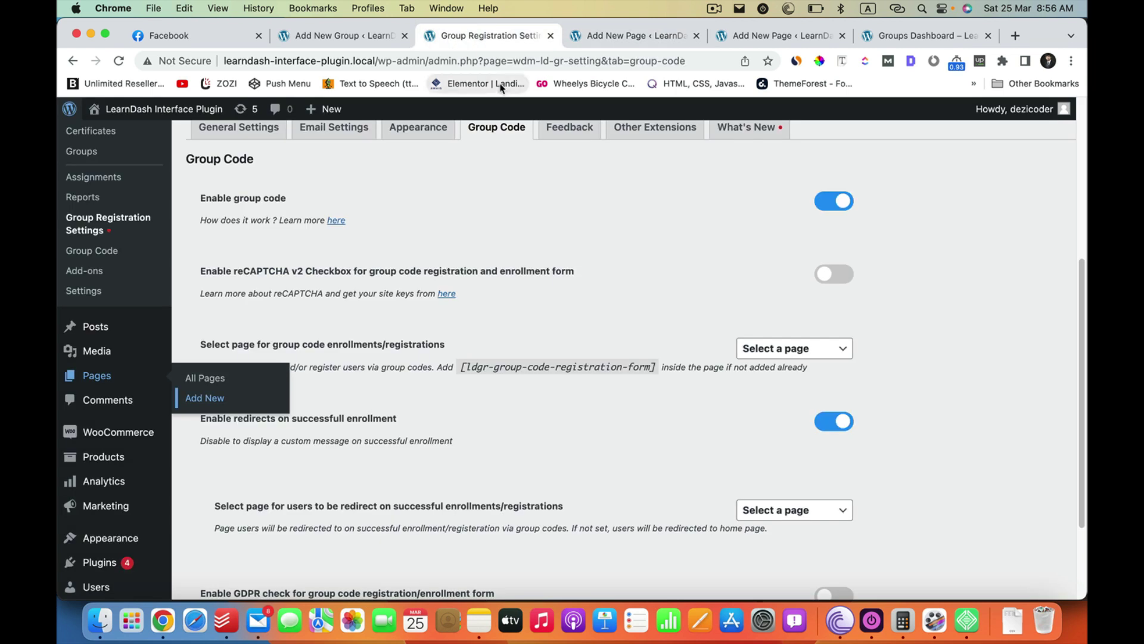
key("ctrl+Tab")
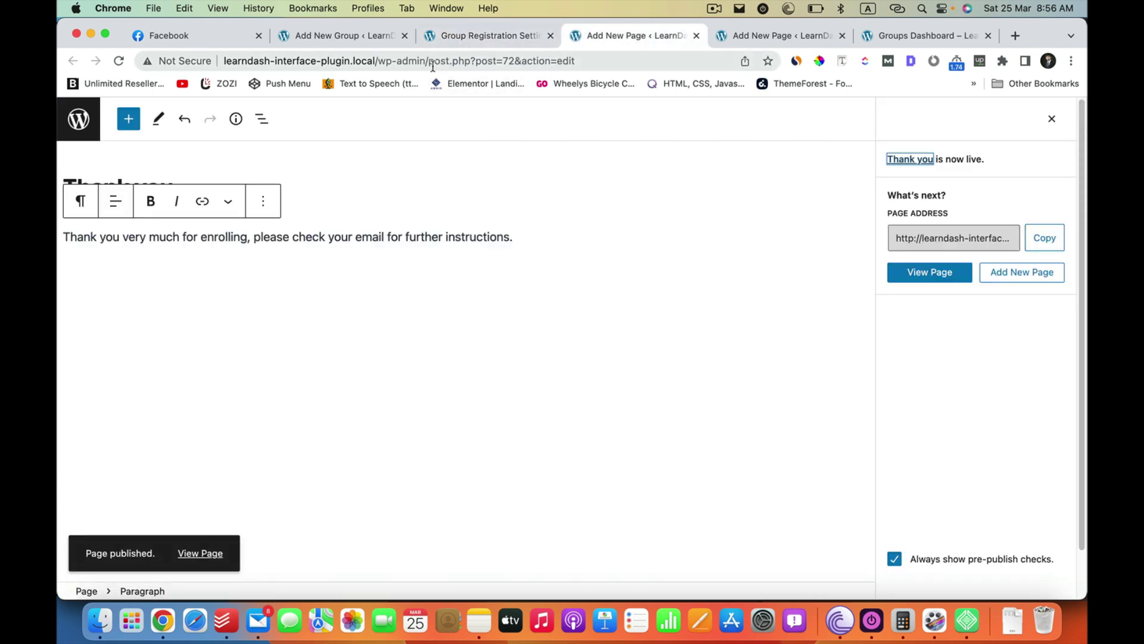
- Reload group code settings, redirect enrollments to 'Thank you', use 'Redeem Code' as enrollment page, and save
left_click(459, 37)
left_click(467, 62)
key("Return")
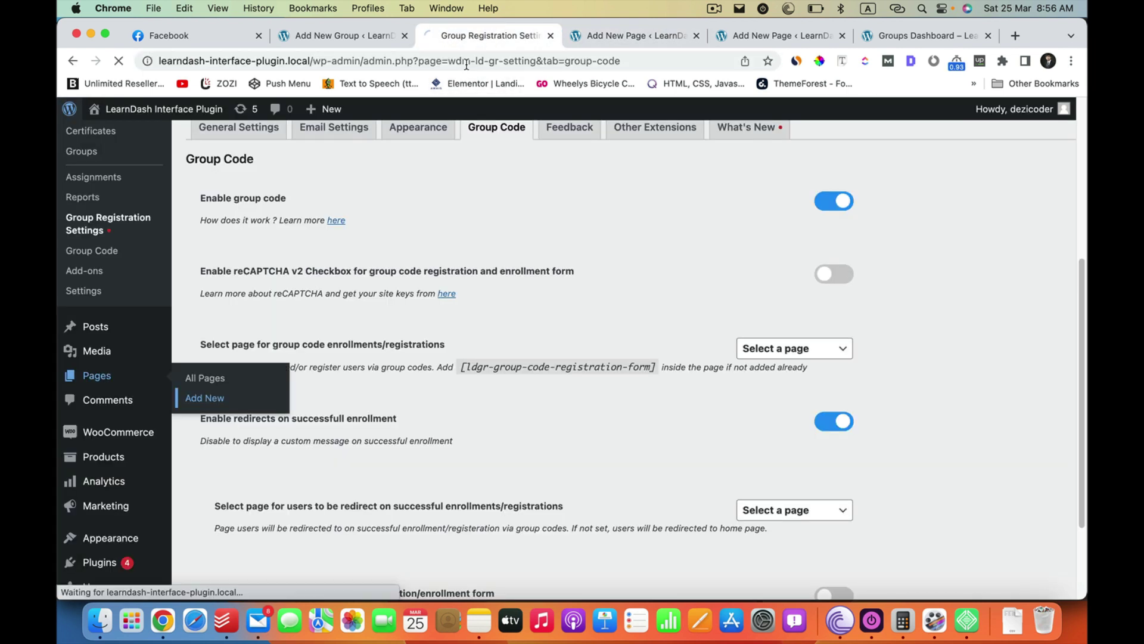
scroll(774, 298, "down", 3)
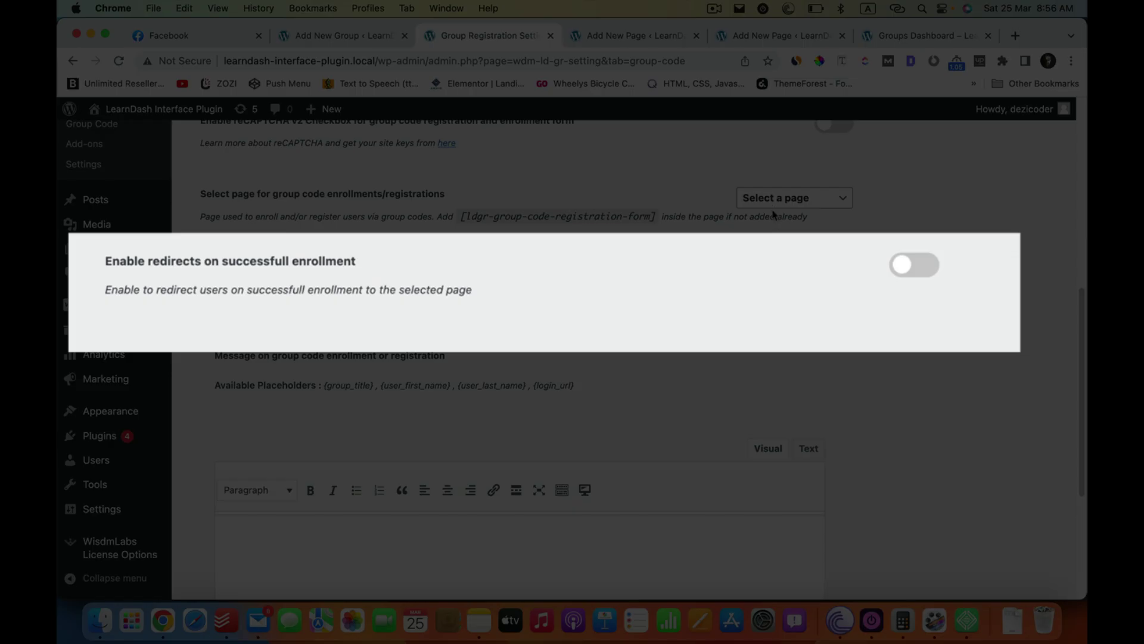
left_click(903, 270)
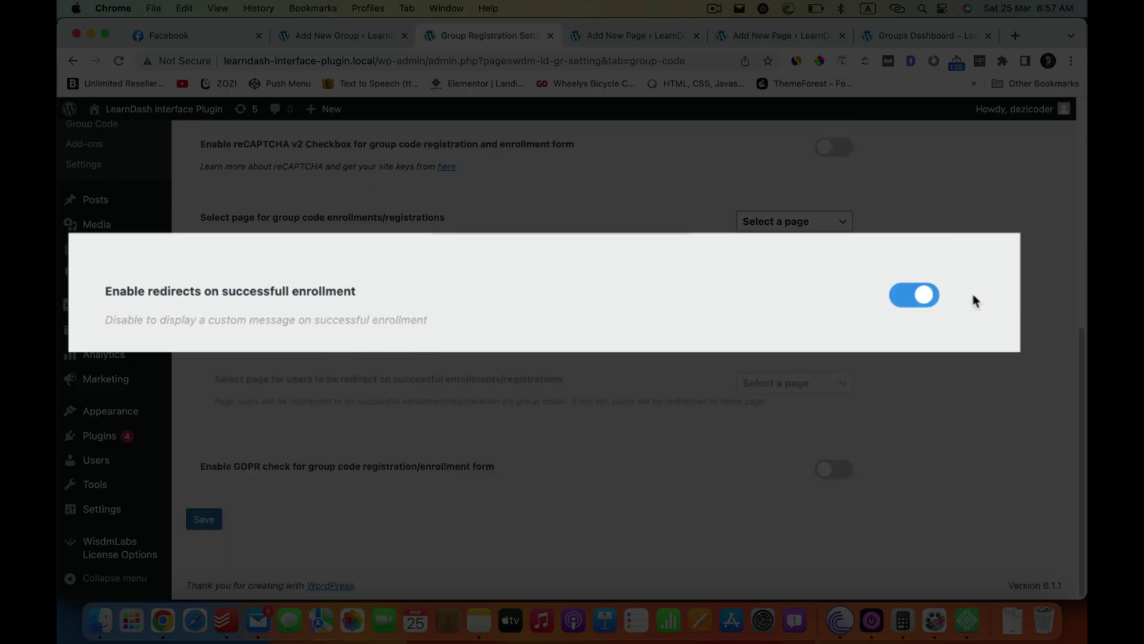
left_click(798, 387)
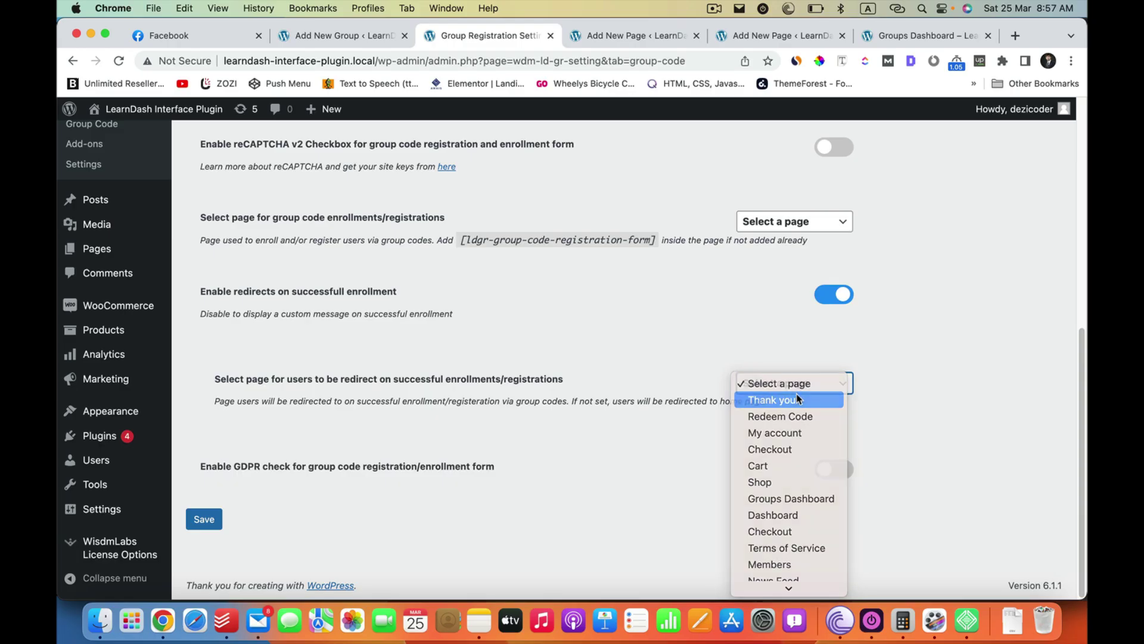
left_click(797, 398)
left_click(794, 232)
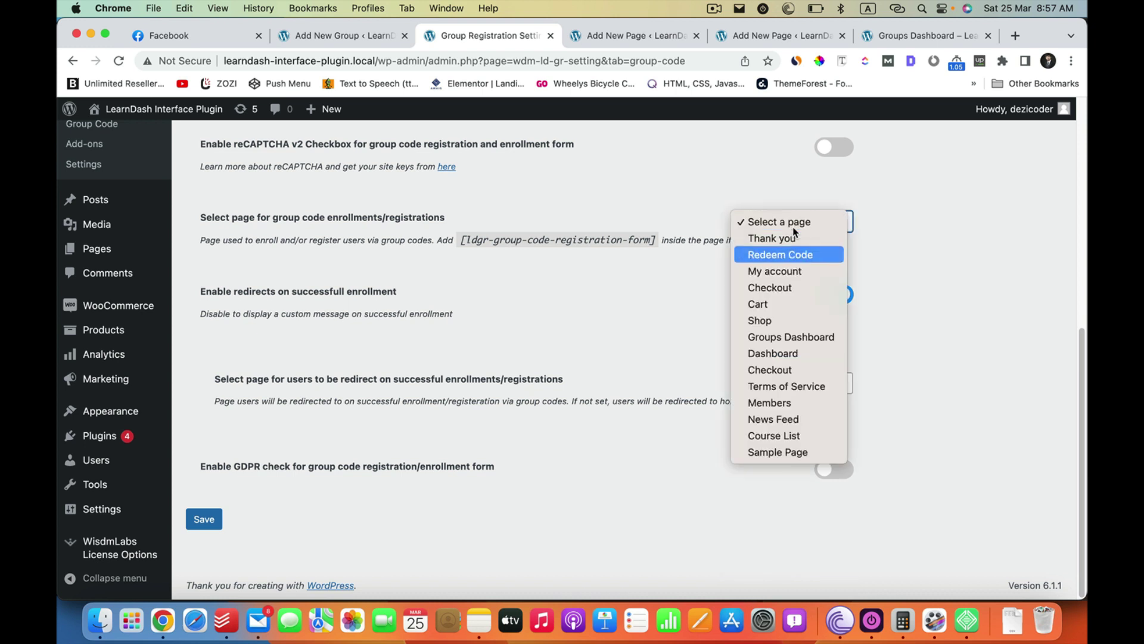
left_click(793, 259)
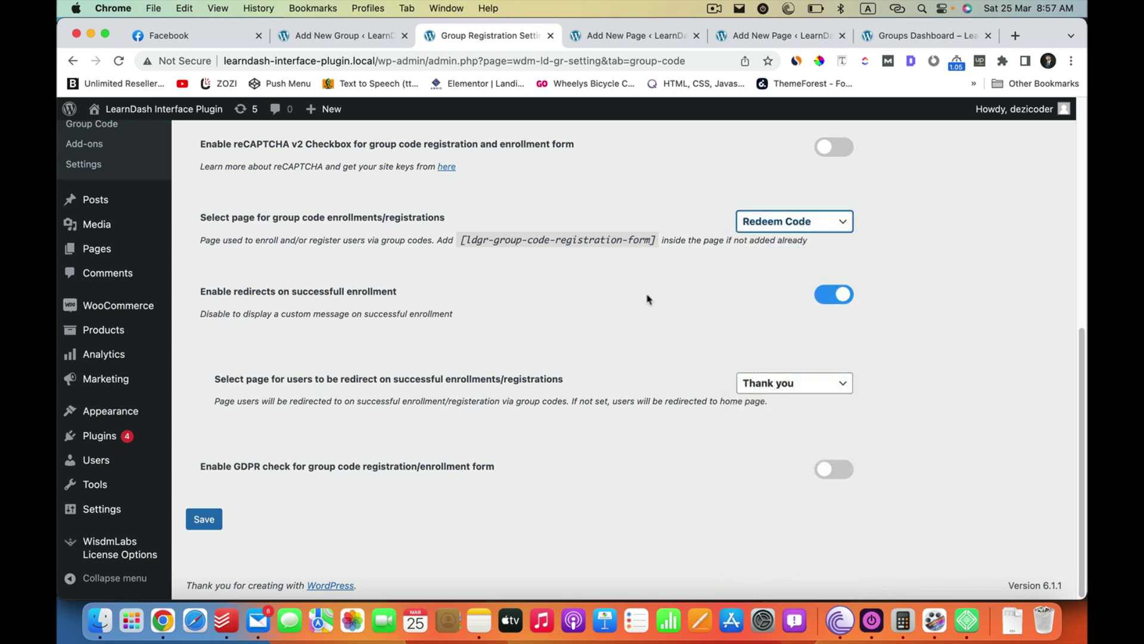
left_click(204, 519)
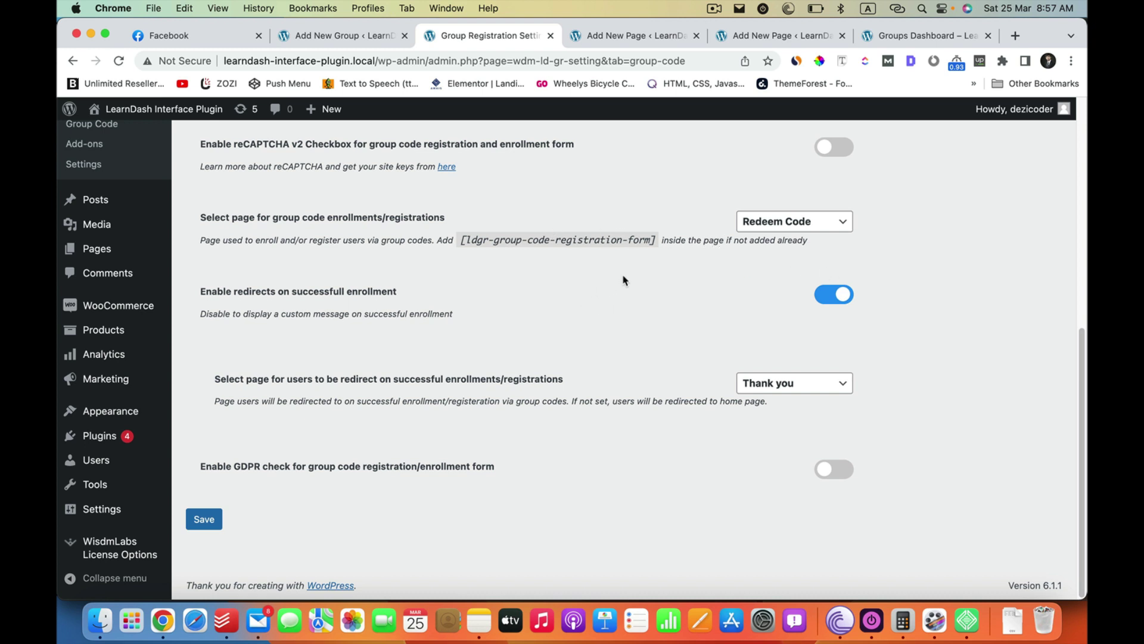
scroll(602, 274, "up", 6)
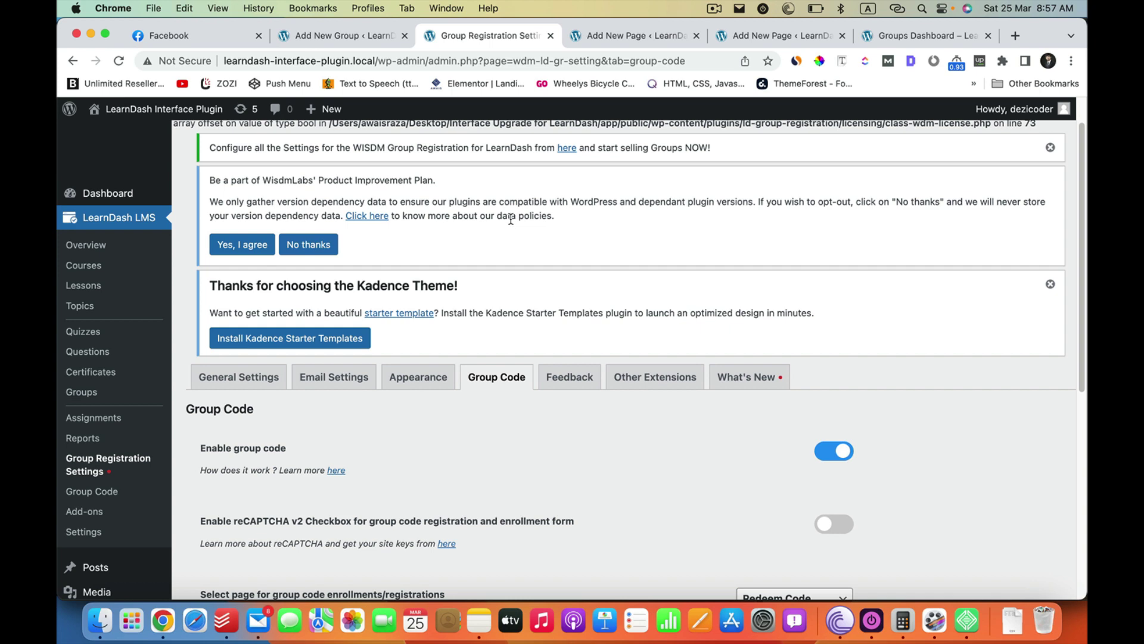
scroll(511, 221, "down", 10)
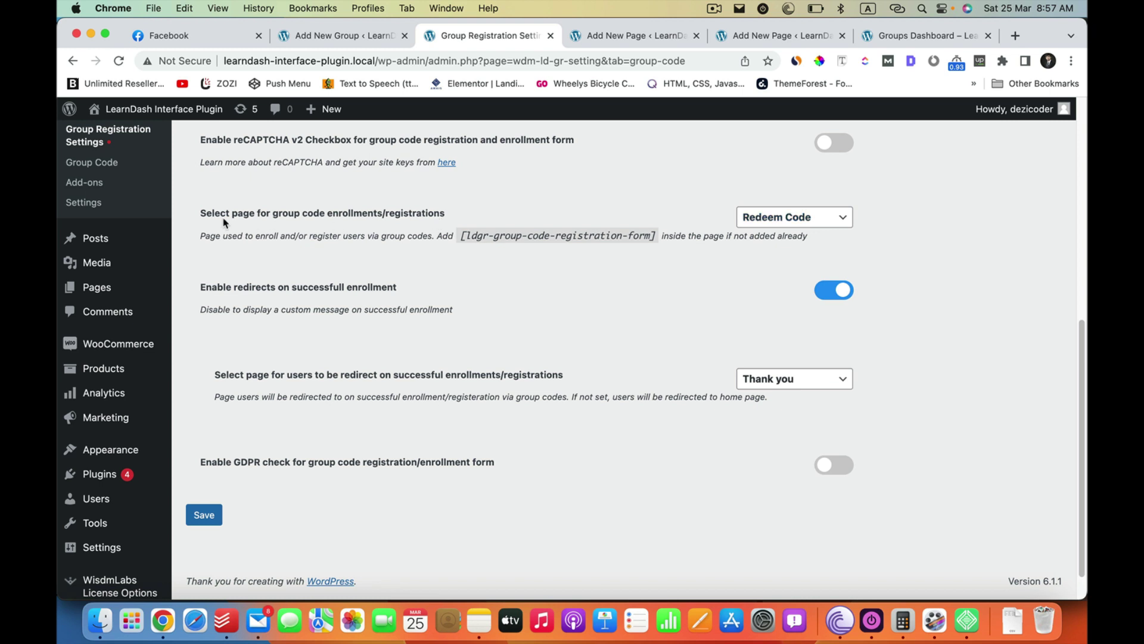
mouse_move(91, 374)
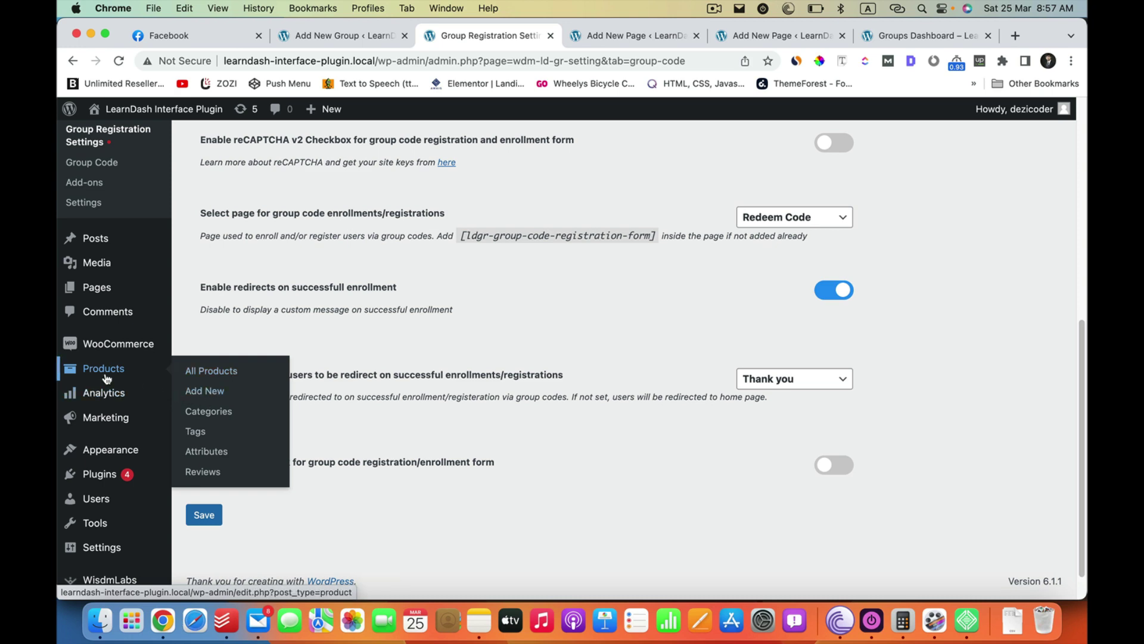
- Create a new product titled 'Group registration'
left_click(199, 390)
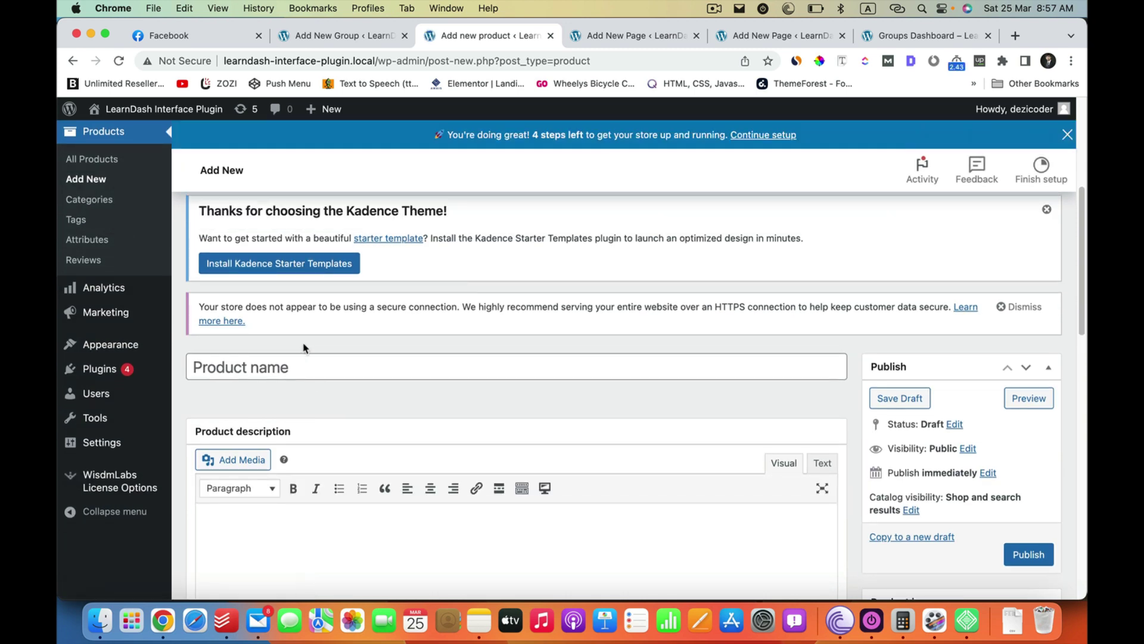
left_click(304, 370)
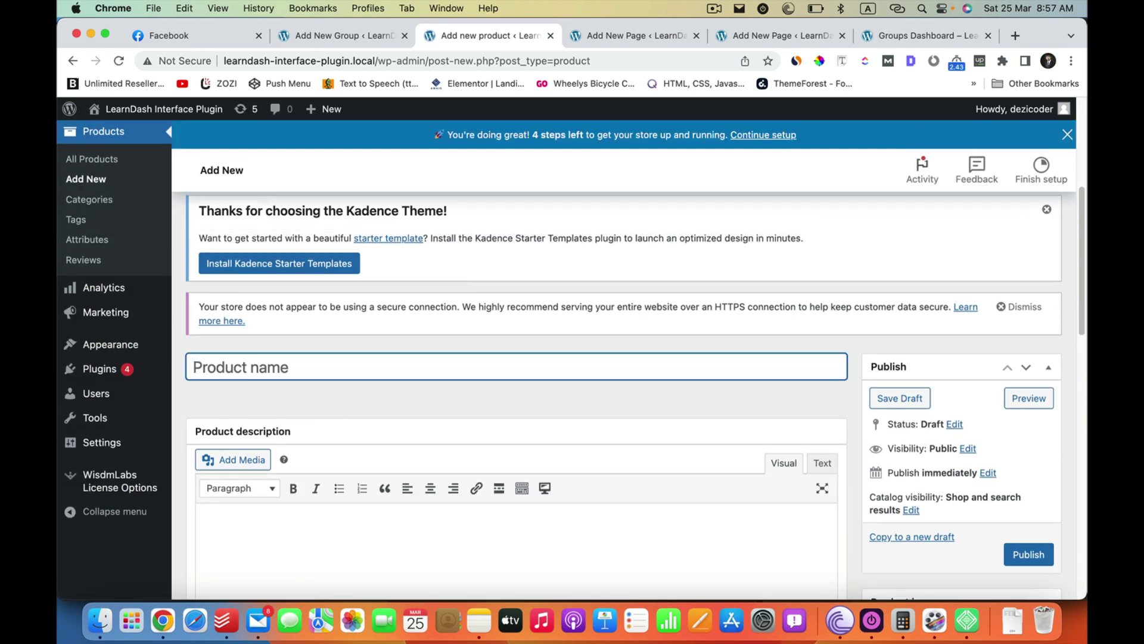
type("Group reig")
key("BackSpace")
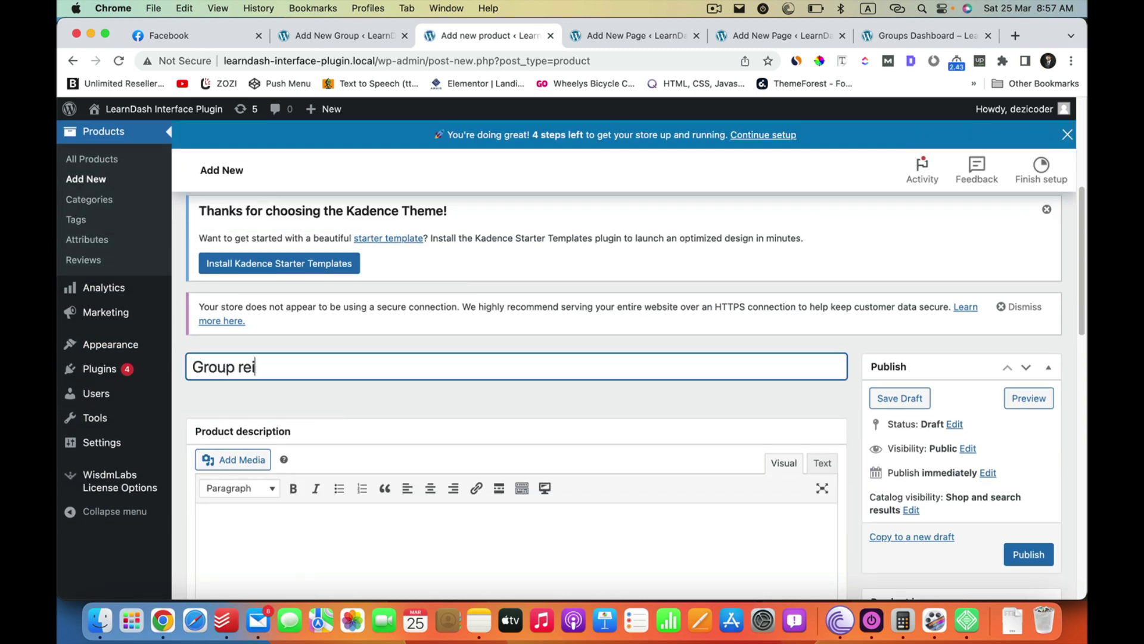
key("BackSpace")
type("gistration")
- Make the product virtual, link it to Course 1, and set its regular price to 10
scroll(323, 386, "down", 10)
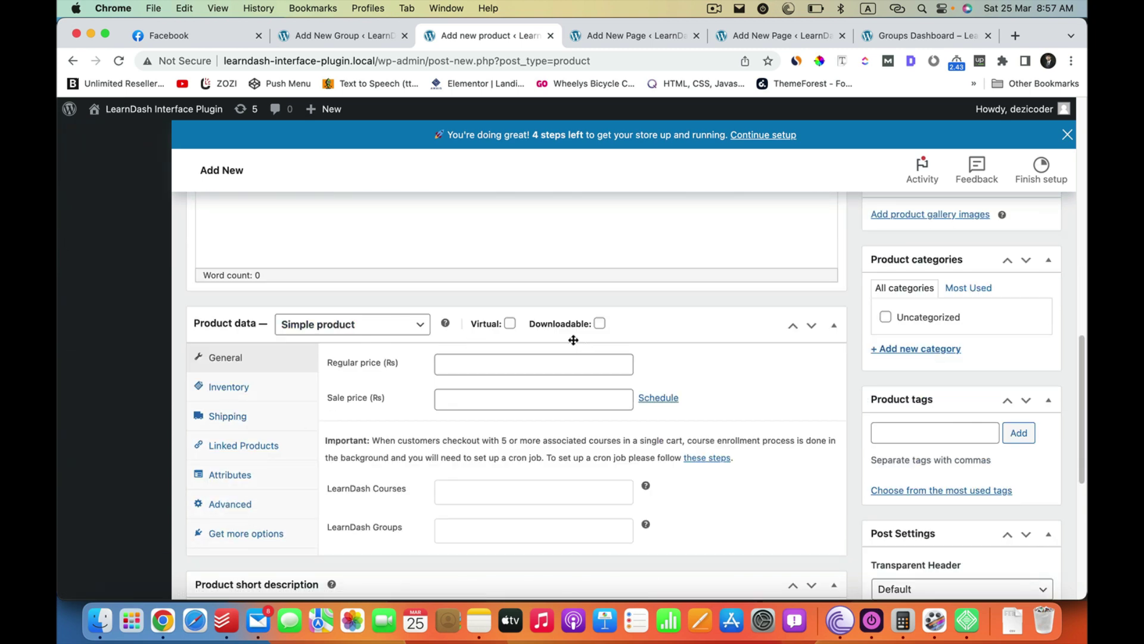
left_click(512, 325)
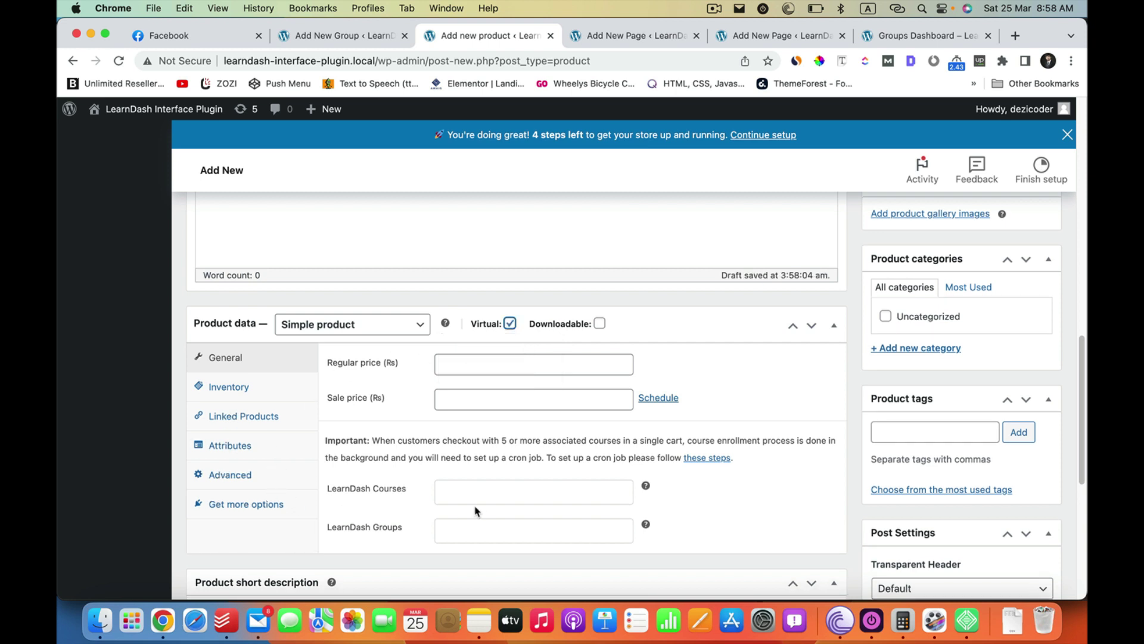
left_click(499, 493)
left_click(470, 519)
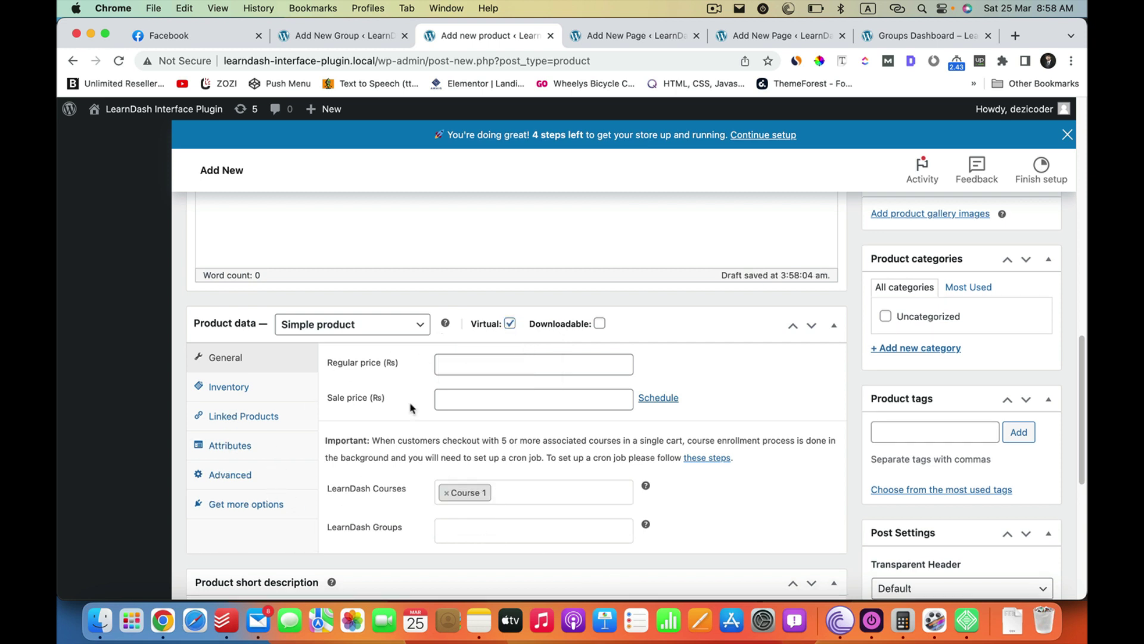
left_click(479, 366)
type("10")
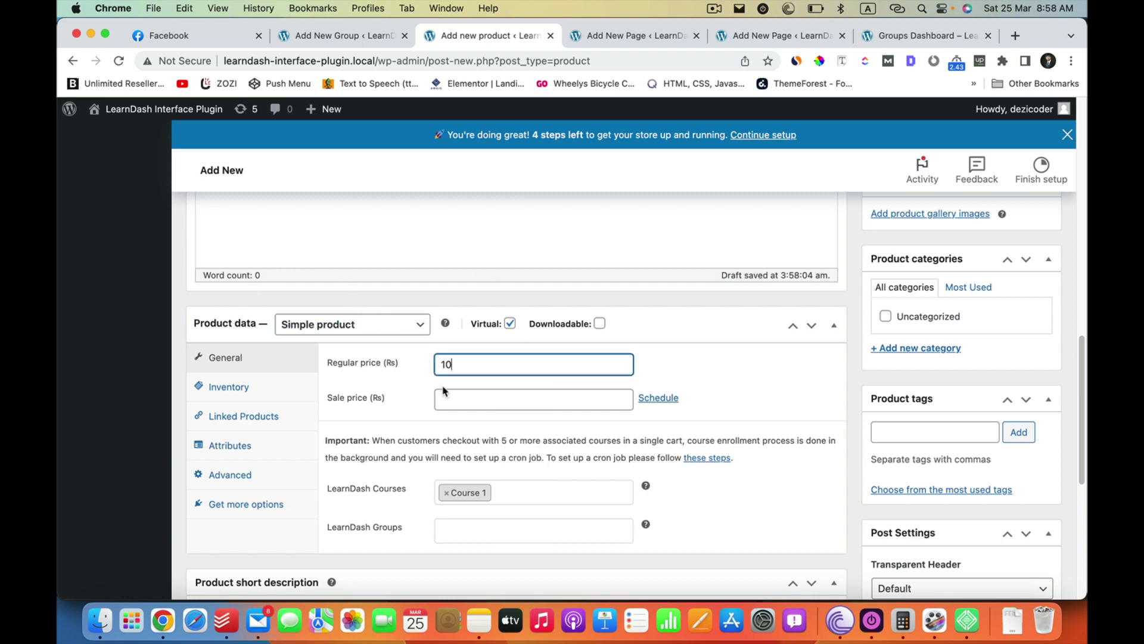
- Enable Group registration in the product's Group purchase box
scroll(435, 375, "down", 6)
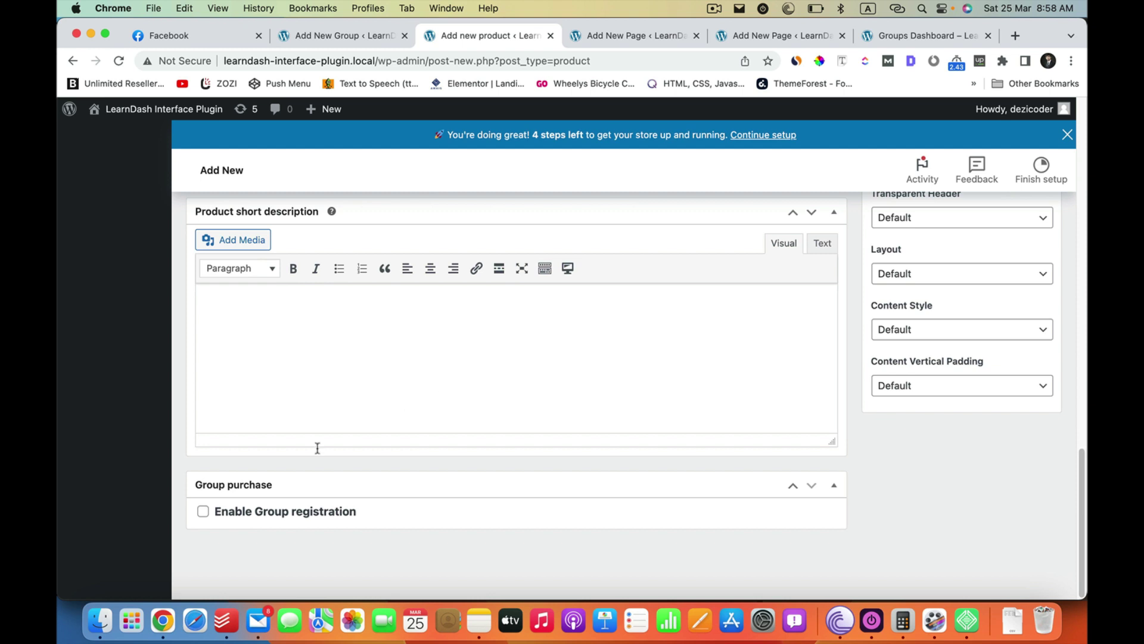
left_click(202, 511)
scroll(348, 509, "down", 1)
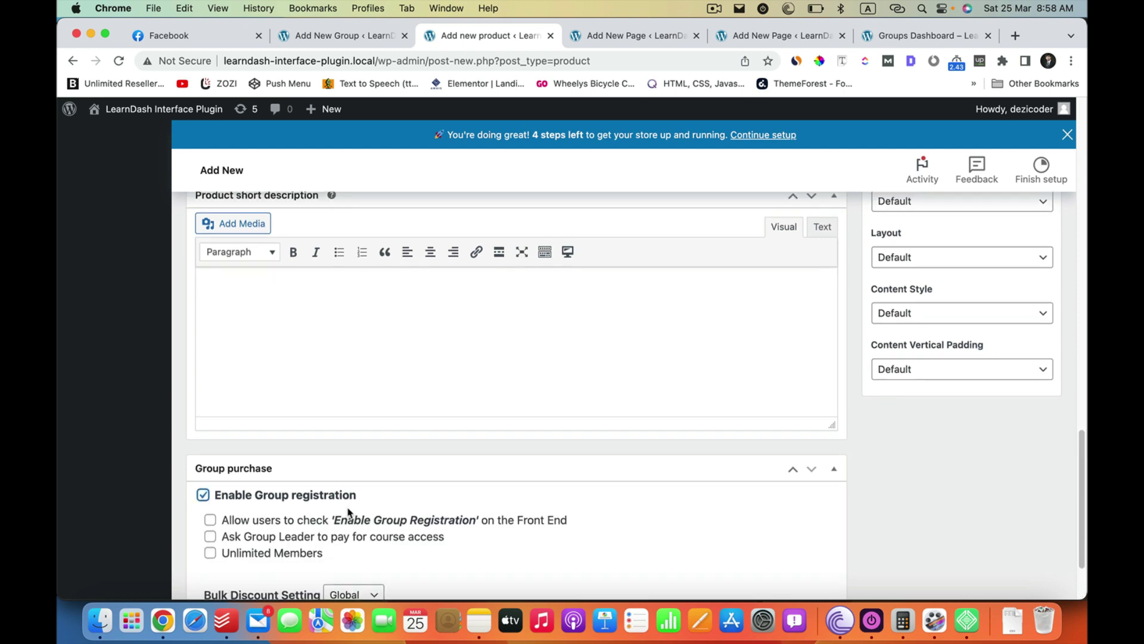
scroll(333, 534, "down", 3)
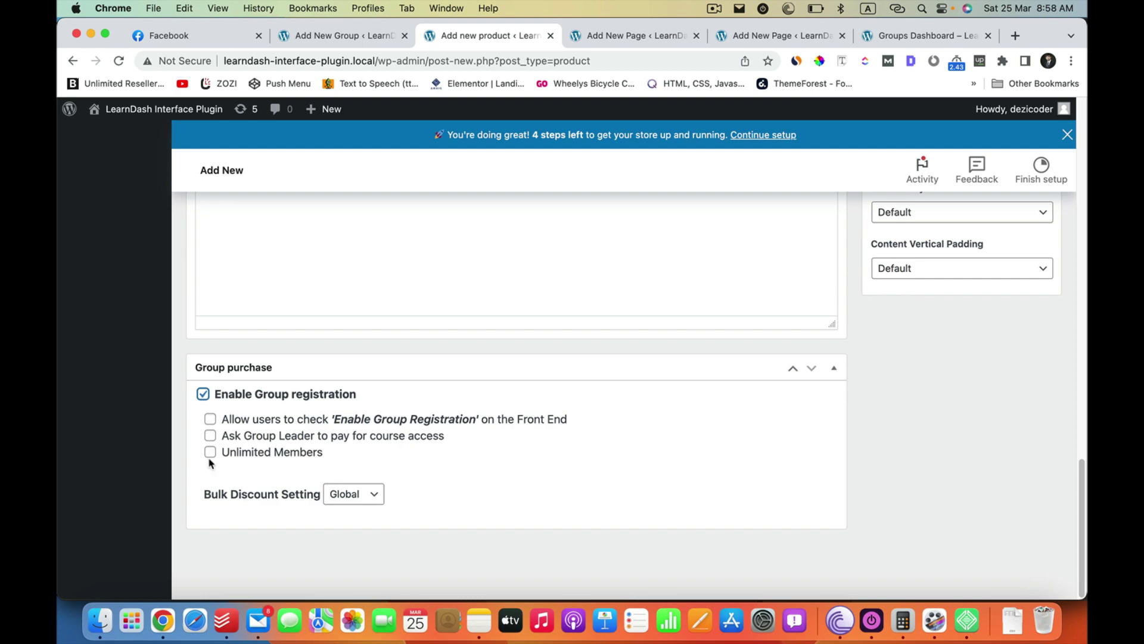
scroll(749, 414, "up", 15)
scroll(894, 405, "down", 2)
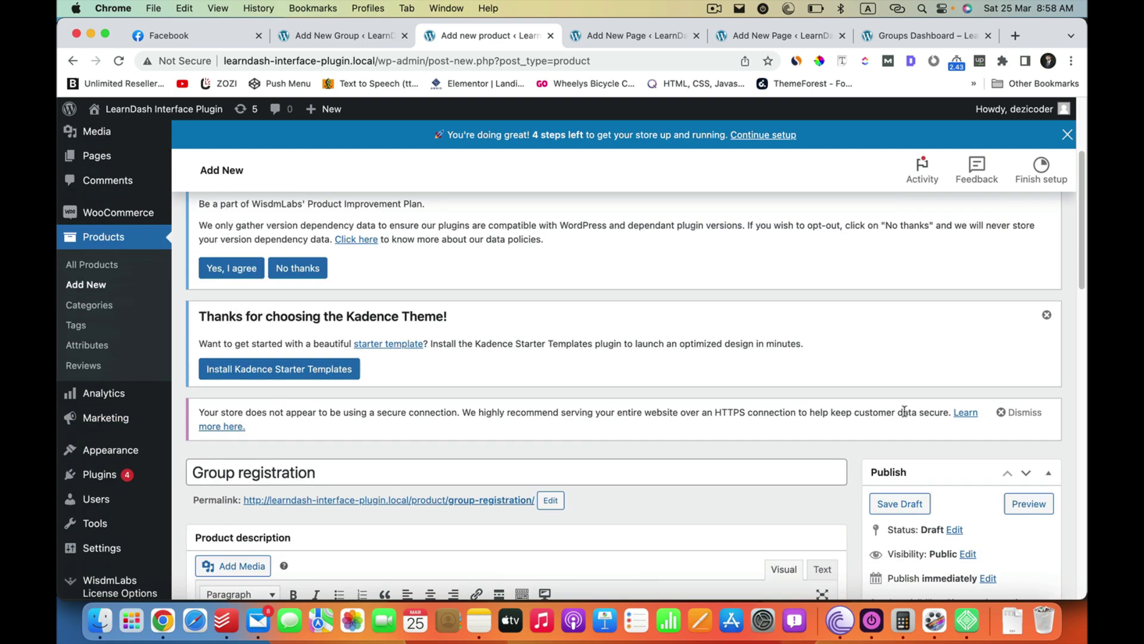
scroll(904, 411, "down", 7)
- Publish the product and open its live product page in a new tab
left_click(1027, 402)
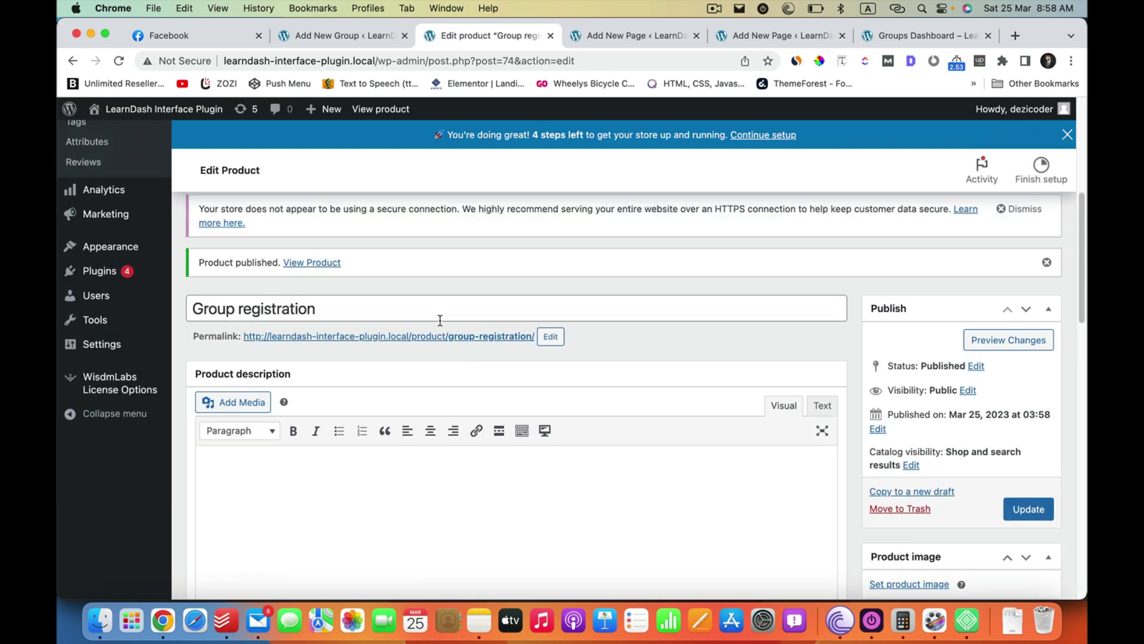
right_click(441, 336)
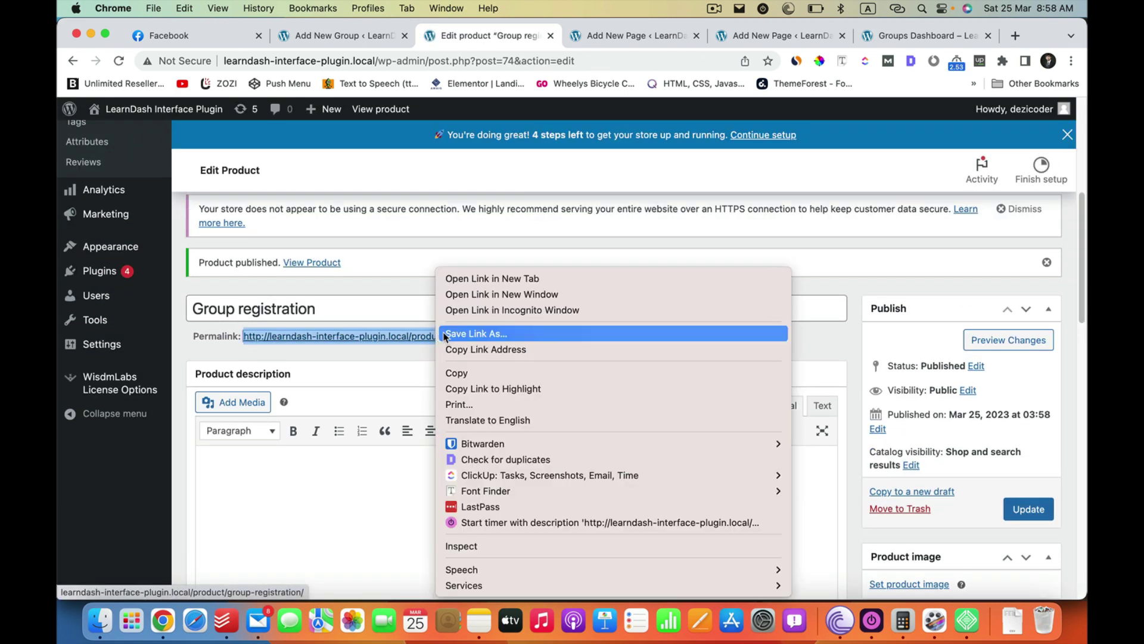
left_click(512, 280)
key("ctrl+Tab")
key("ctrl+Tab")
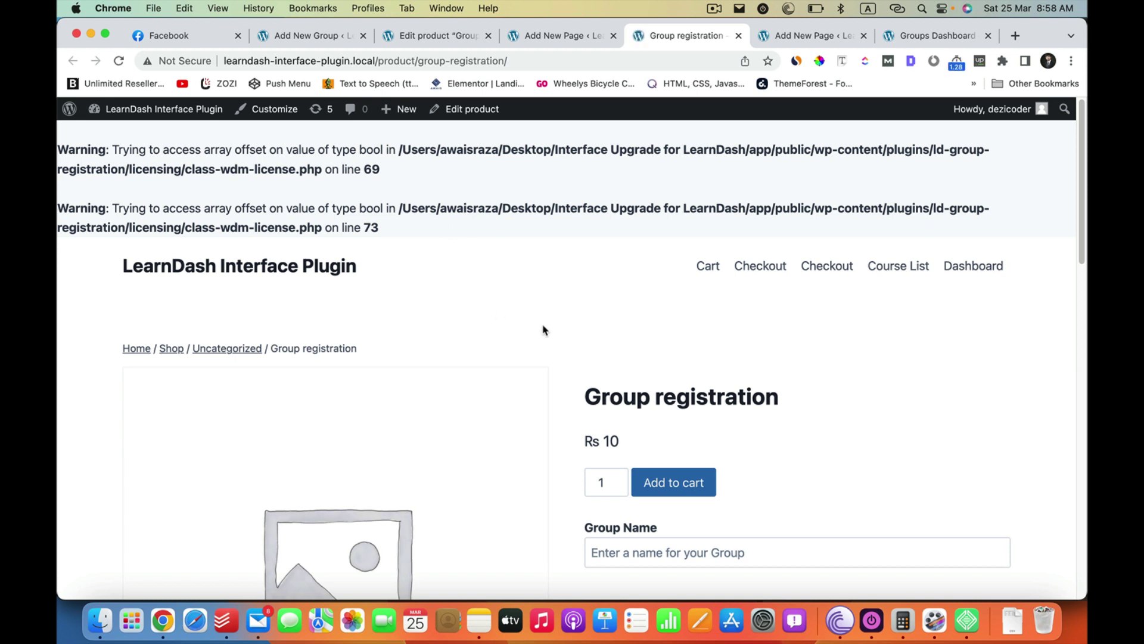
scroll(542, 327, "down", 3)
- Add 50 seats to the cart under the group name 'Makro Tech Company'
double_click(595, 407)
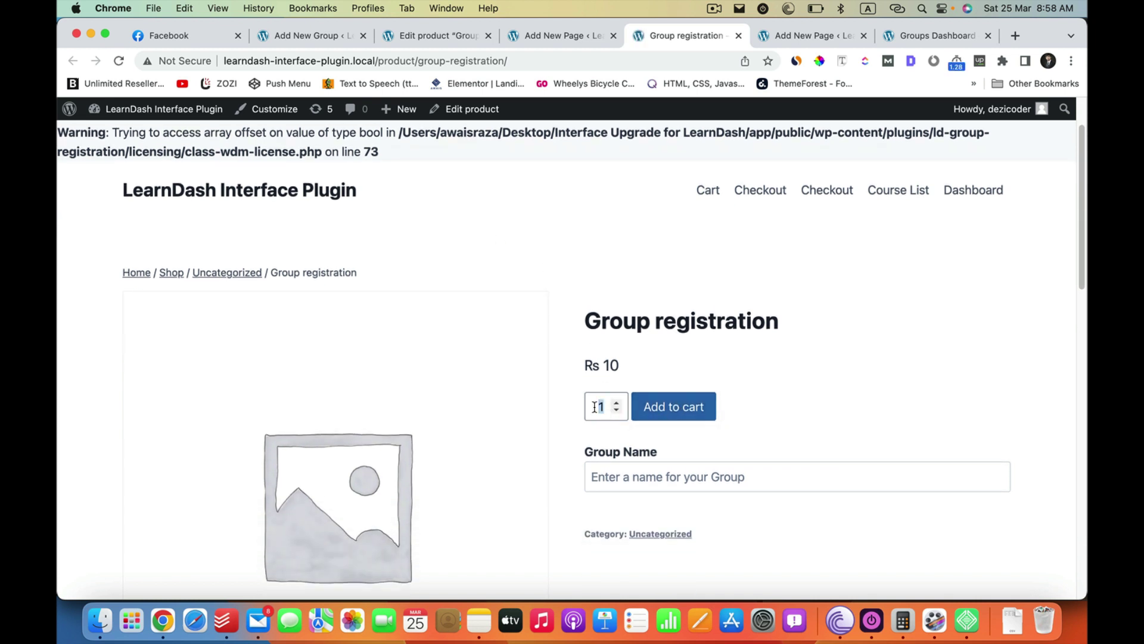
type("50")
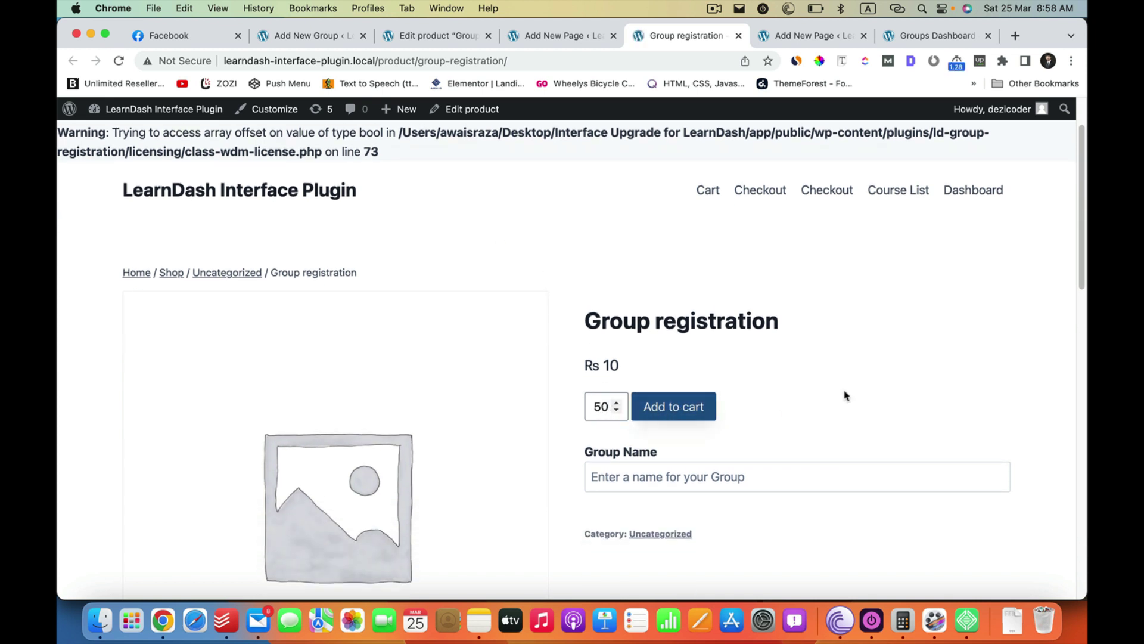
left_click(644, 408)
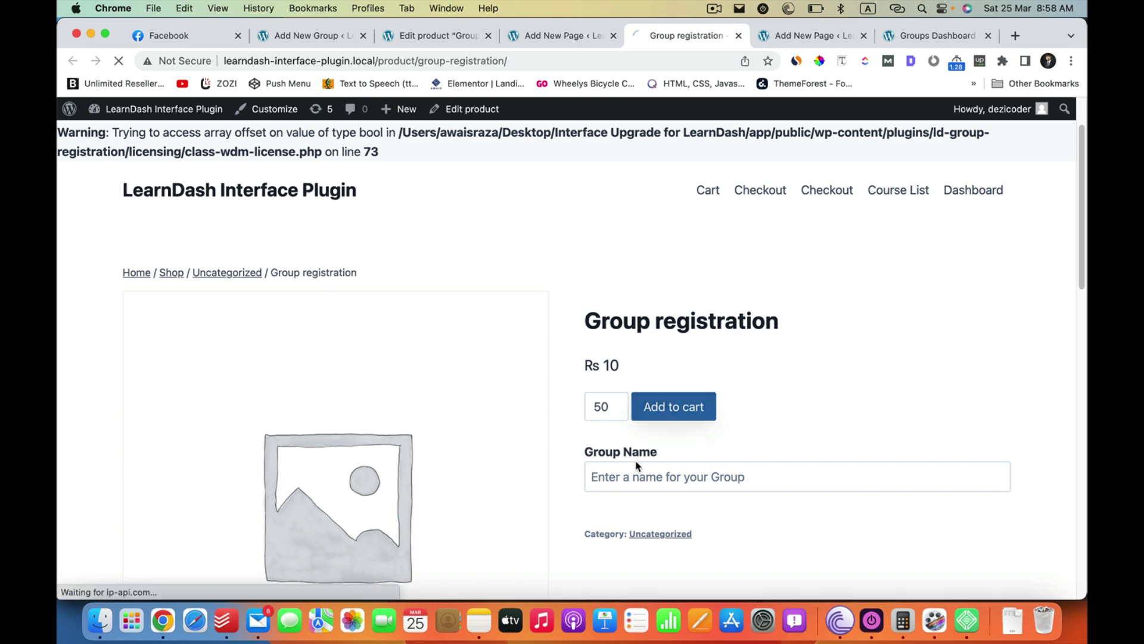
scroll(684, 451, "down", 5)
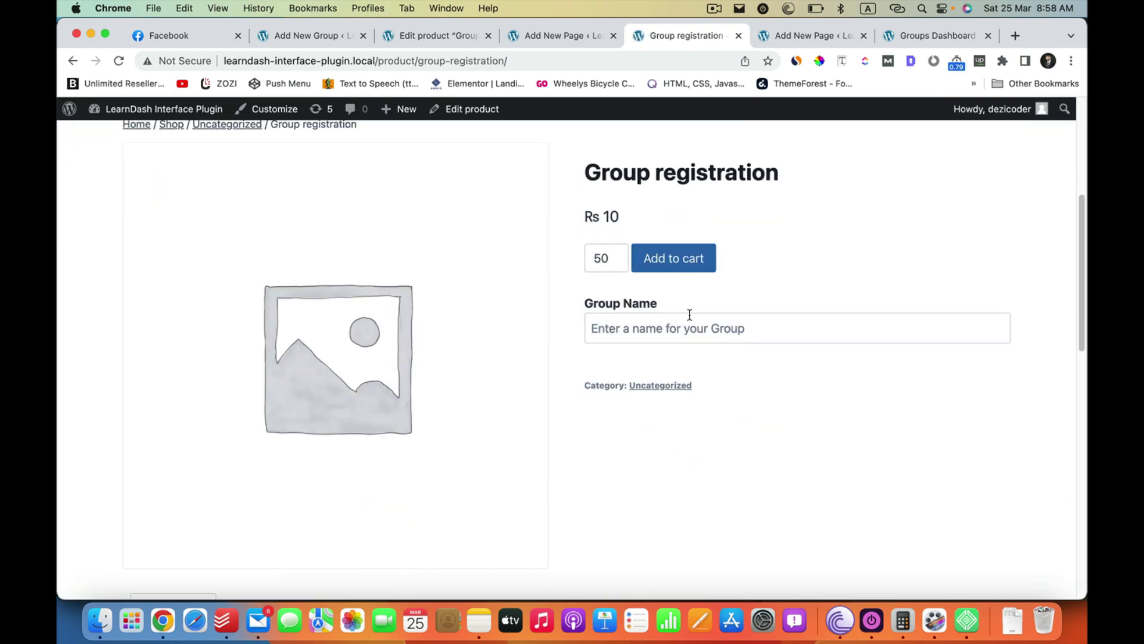
scroll(700, 348, "up", 4)
scroll(698, 349, "down", 2)
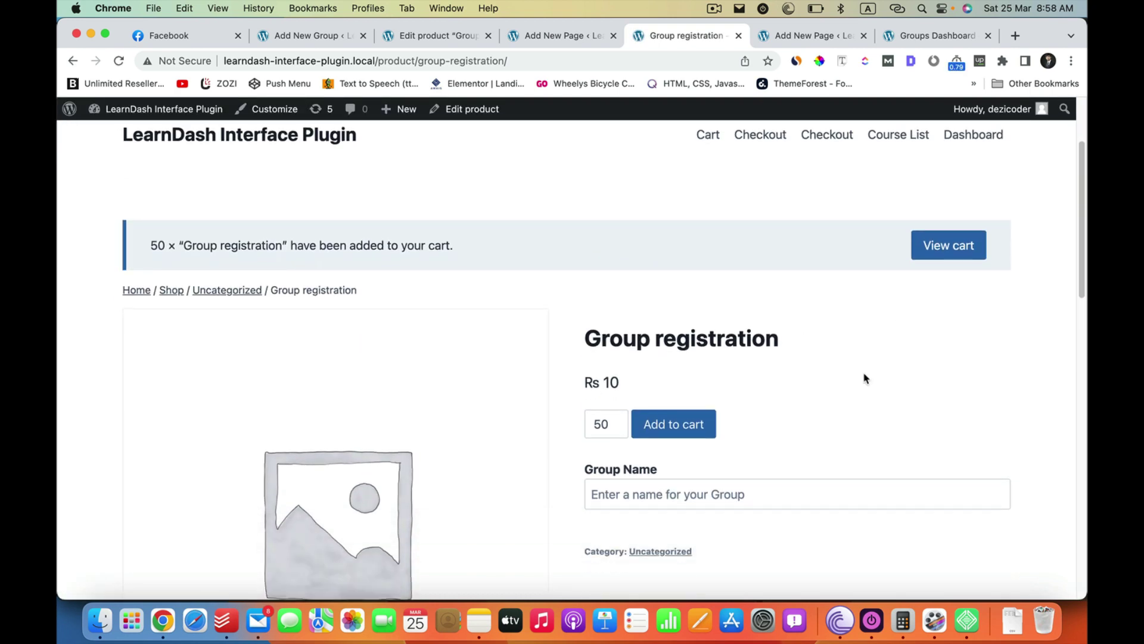
left_click(672, 489)
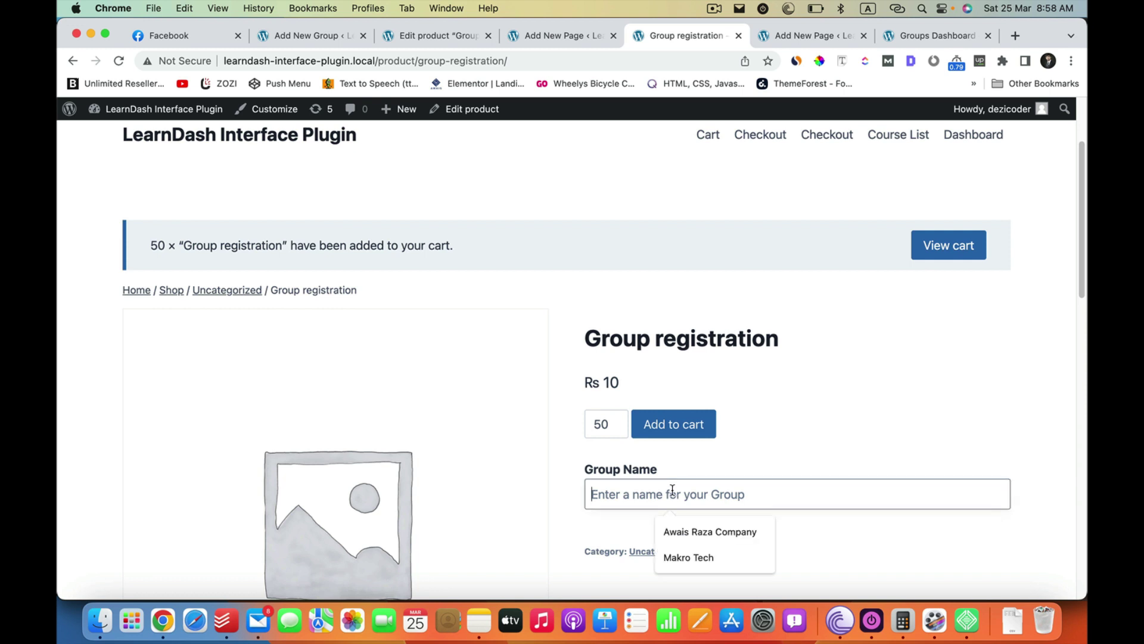
type("Makro")
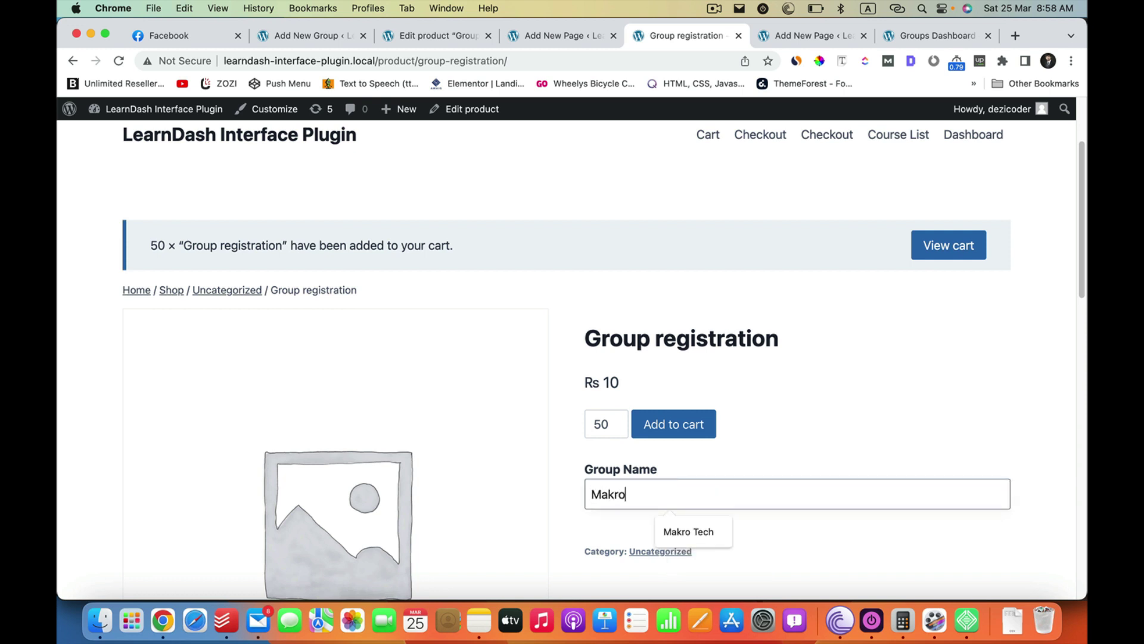
type(" Tech ")
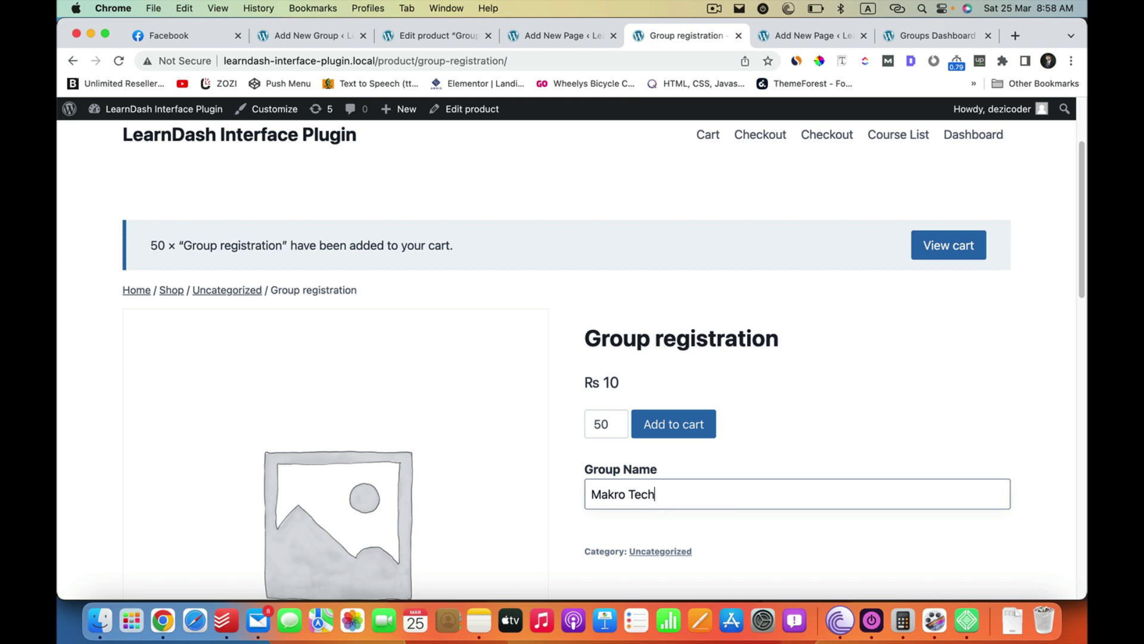
type("Company")
left_click(674, 428)
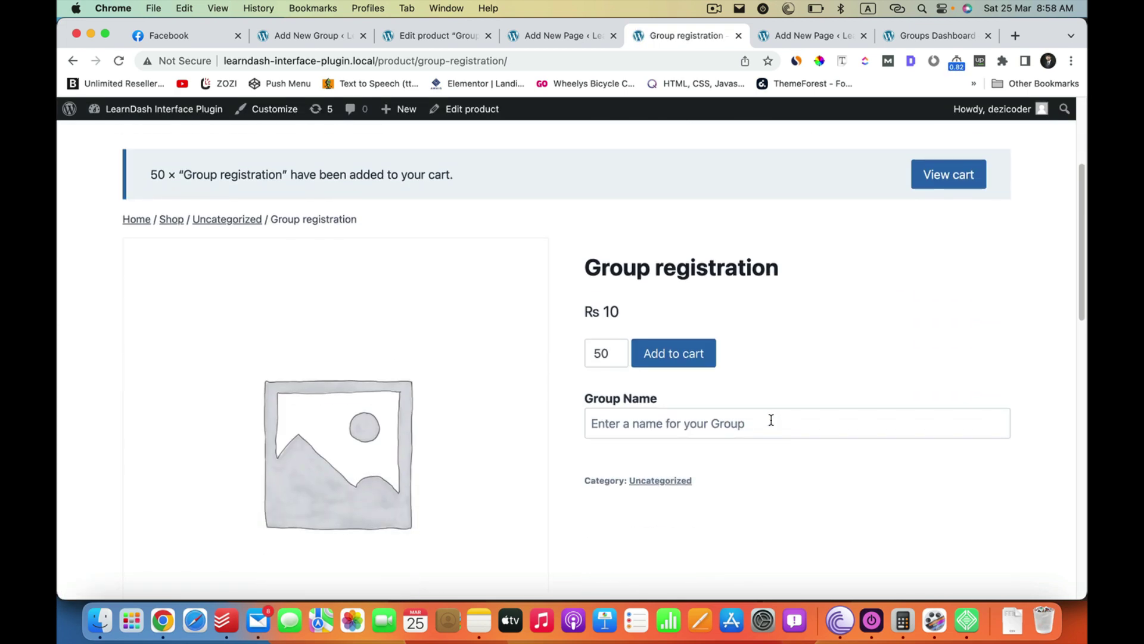
left_click(939, 189)
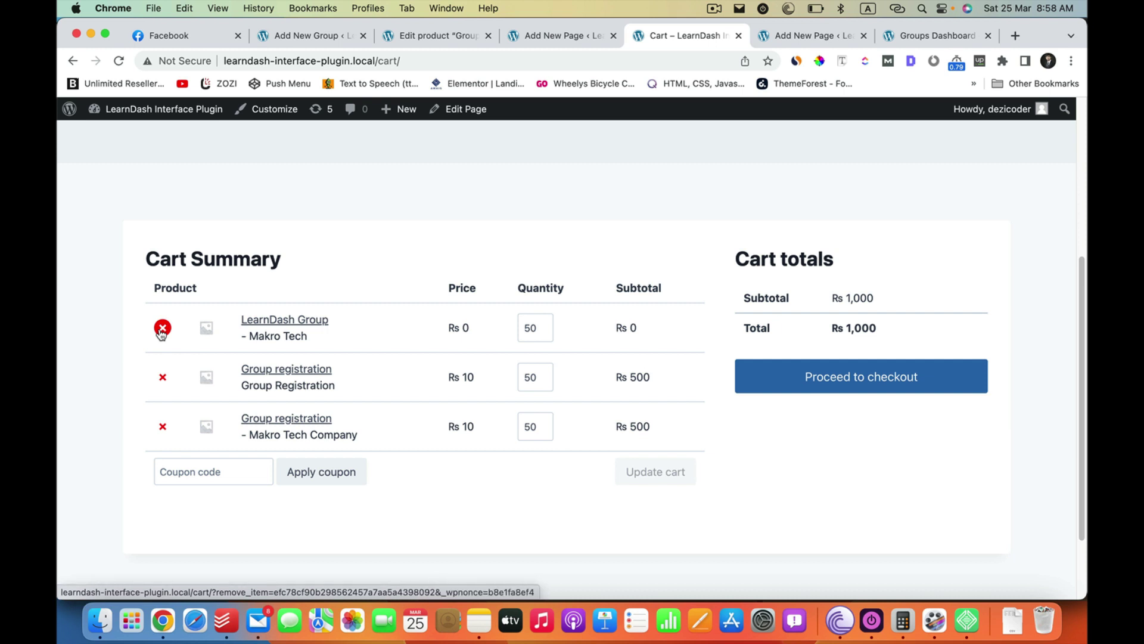
- Remove the LearnDash Group item and the unnamed Group registration item from the cart
left_click(162, 329)
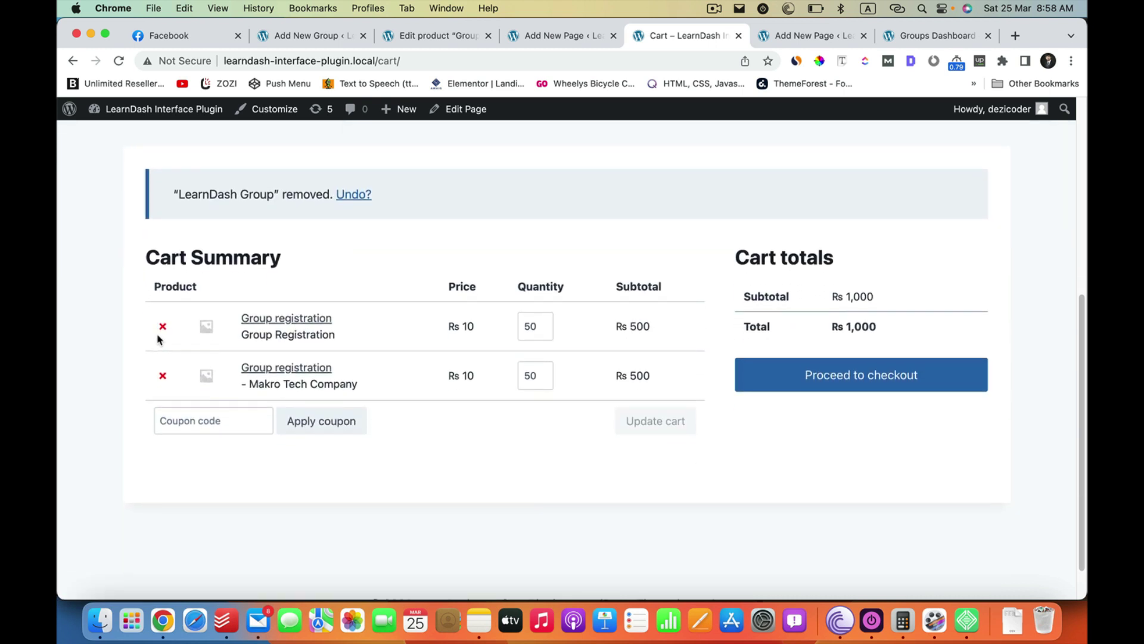
left_click(162, 327)
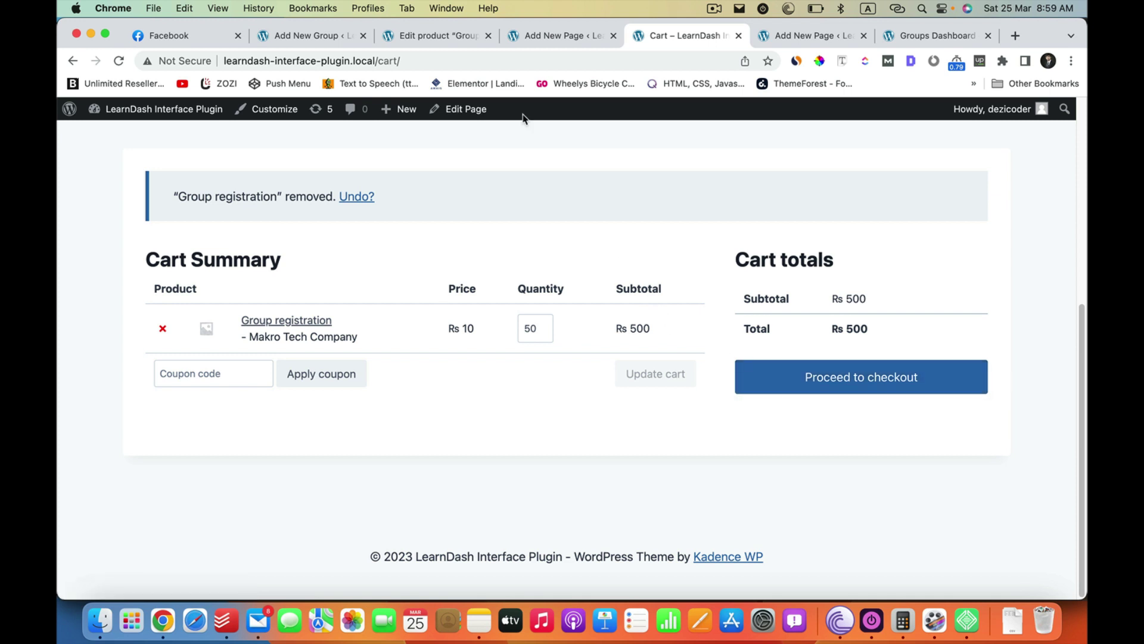
- Return to the product edit tab and go to the admin Dashboard
left_click(316, 42)
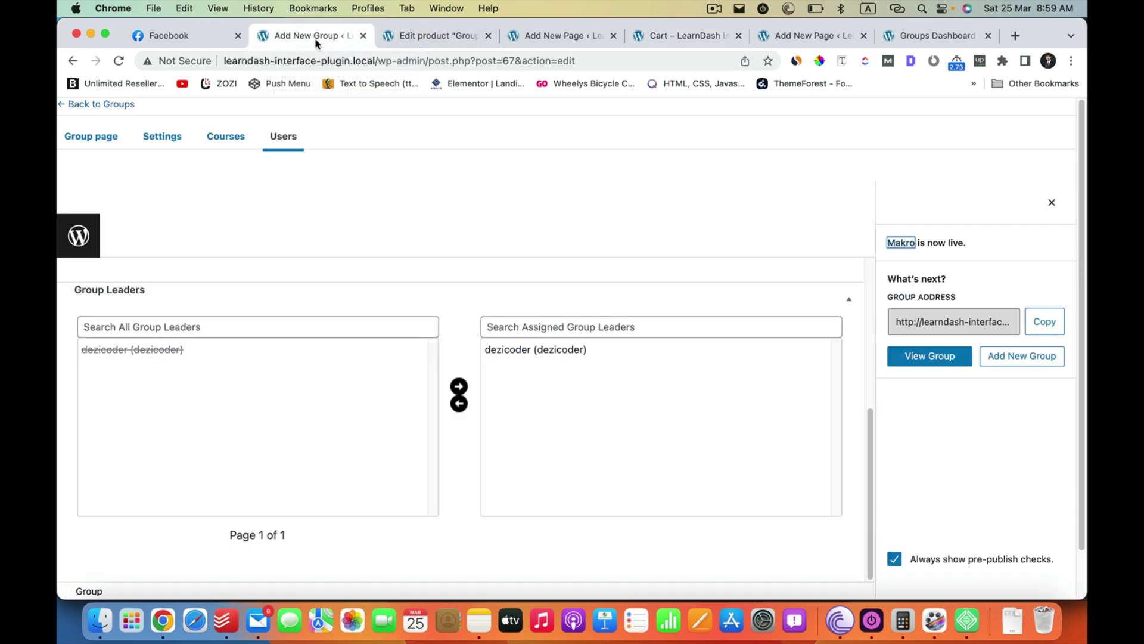
left_click(466, 43)
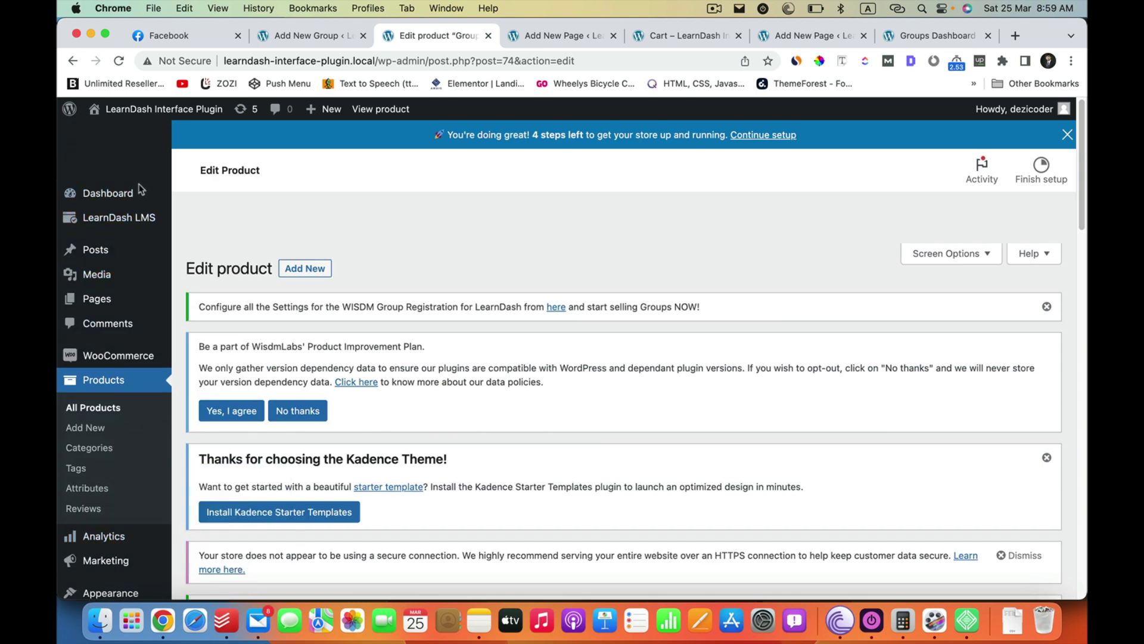
mouse_move(119, 194)
left_click(218, 204)
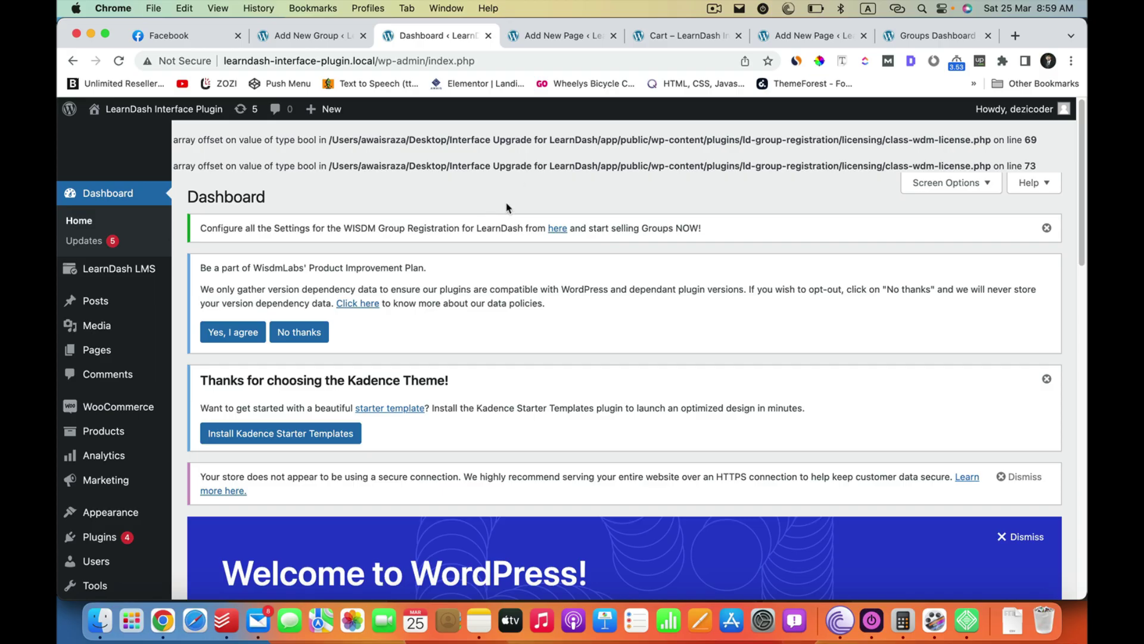
scroll(516, 212, "down", 10)
scroll(516, 212, "down", 2)
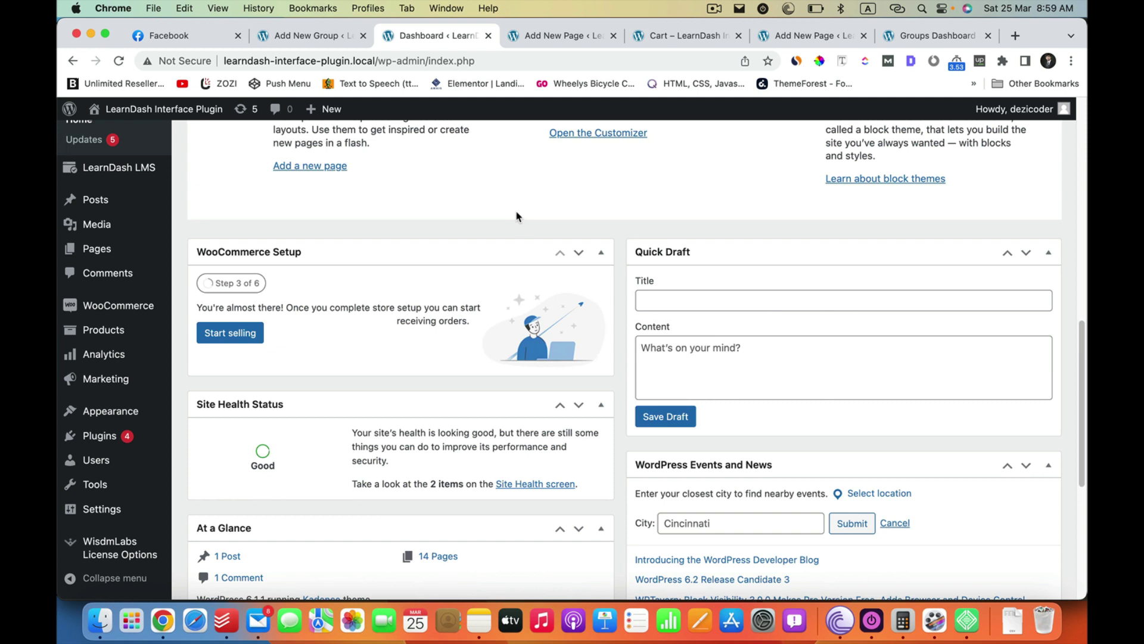